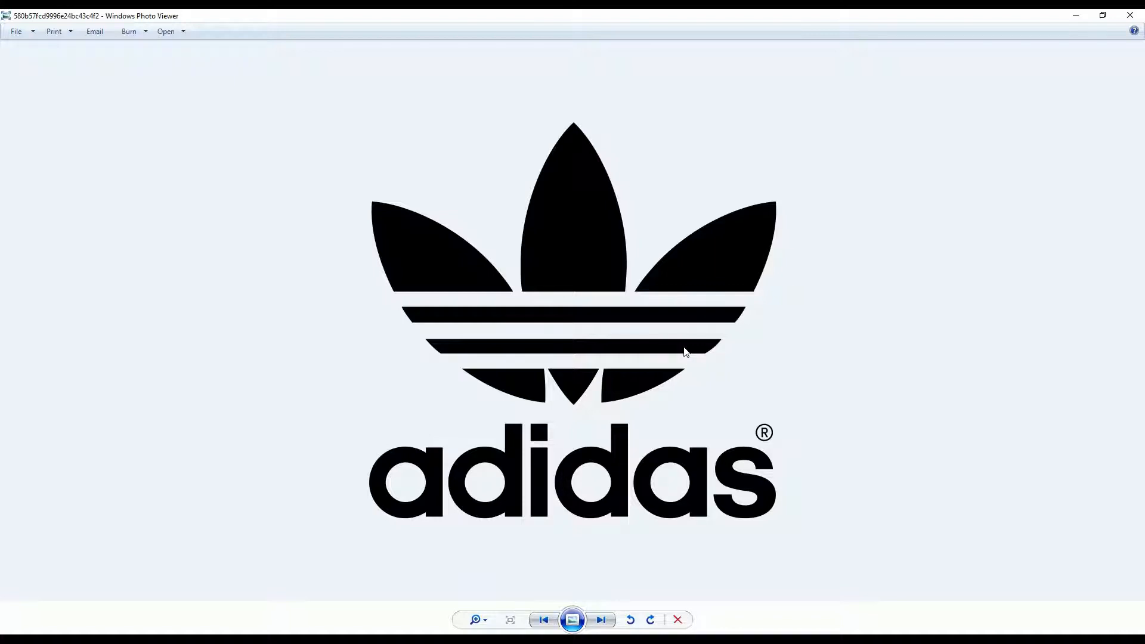
Leave the reference logo image for Illustrator and create a 1920 x 1080 px landscape RGB document with one artboard.
click(1076, 15)
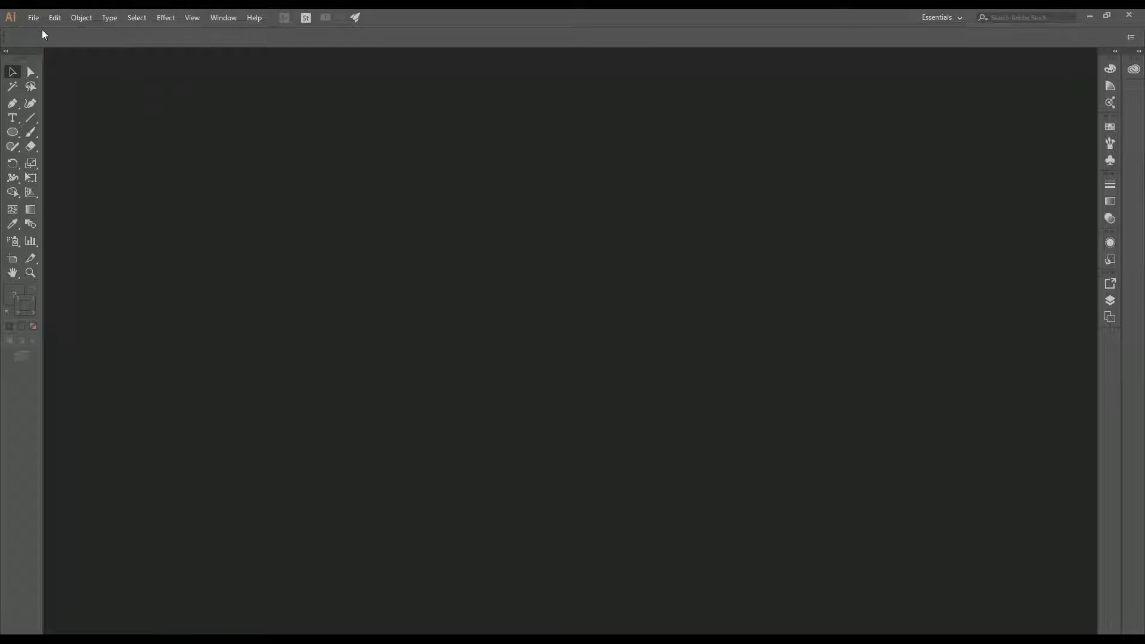
click(32, 18)
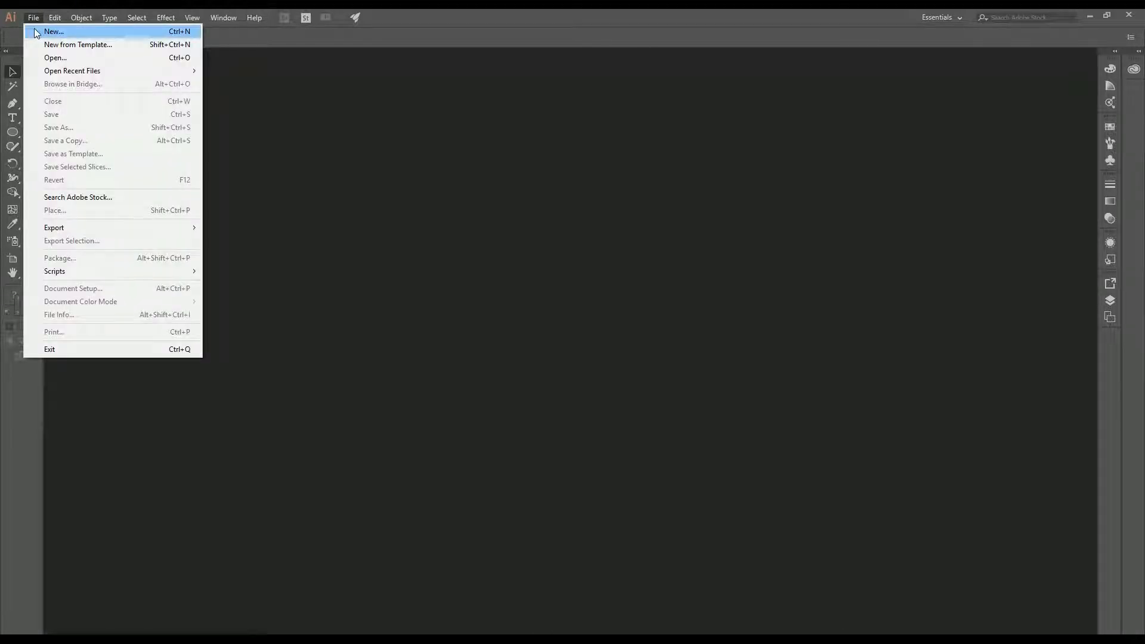
click(53, 31)
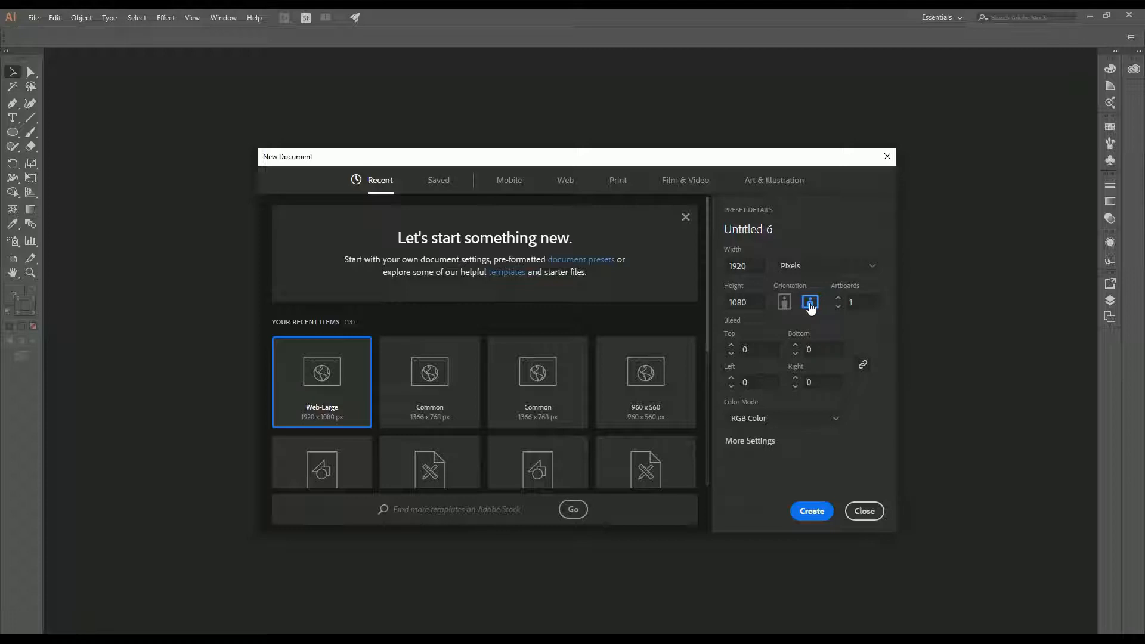
click(812, 512)
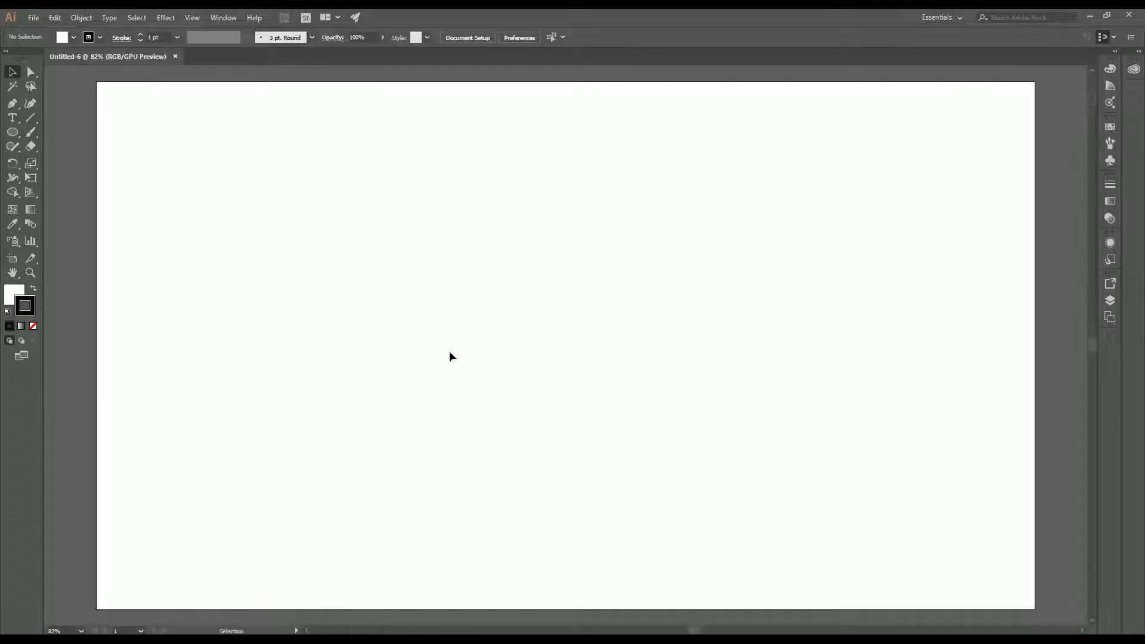
Draw a circle about 541 px in diameter with the Ellipse tool near the artboard's centre.
scroll(549, 308, down, 1)
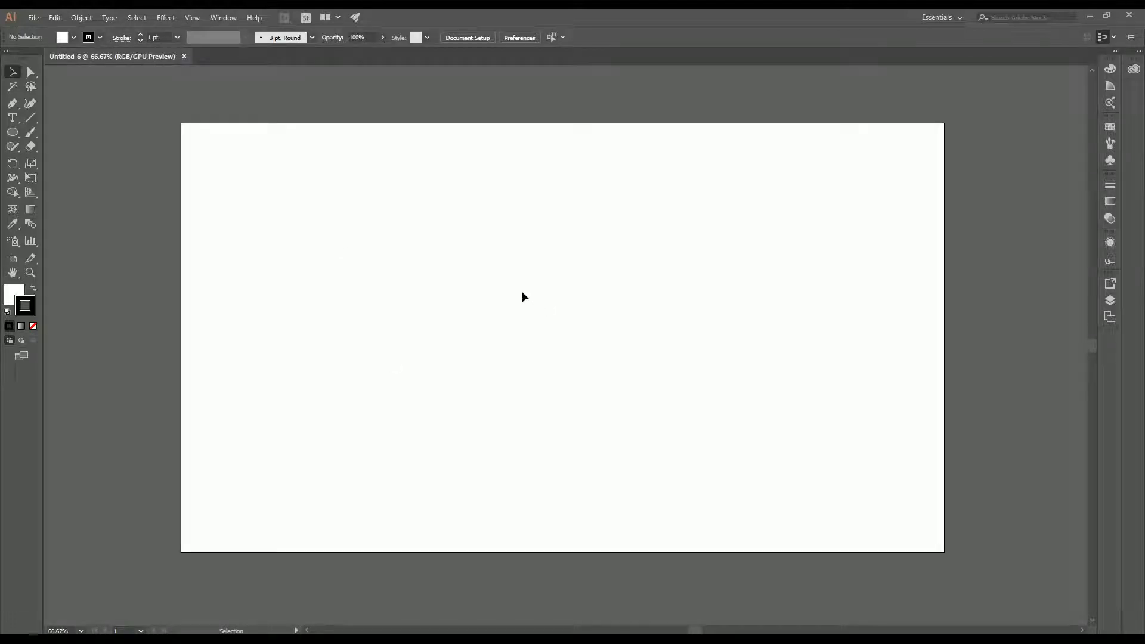
click(12, 131)
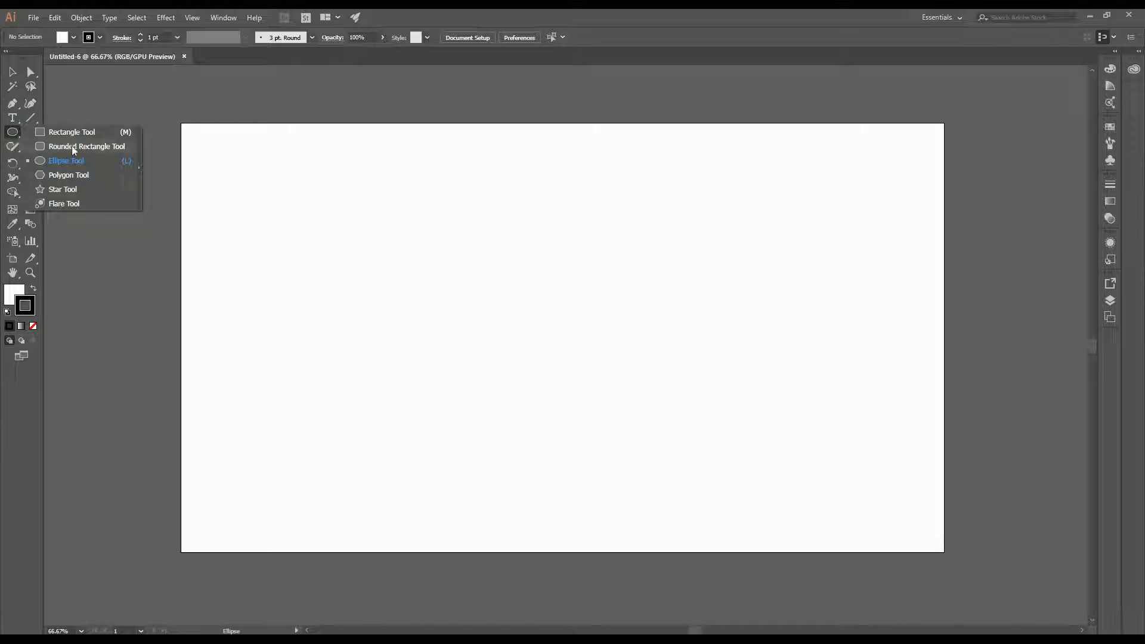
click(76, 160)
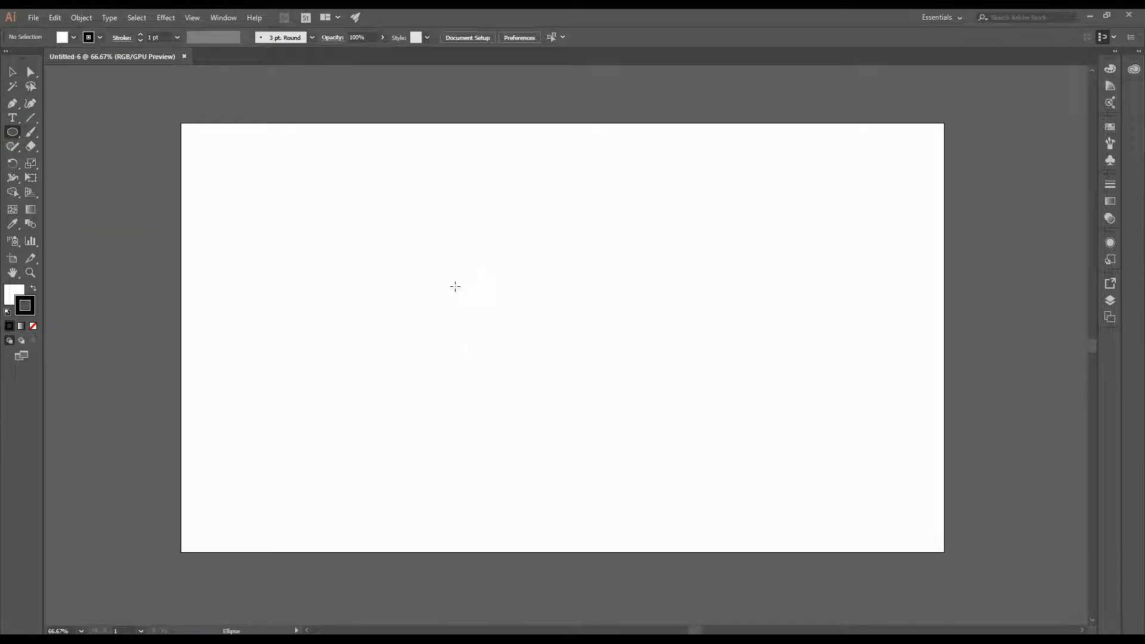
mouse_move(415, 262)
mouse_down()
mouse_move(504, 360)
mouse_move(565, 333)
mouse_move(524, 366)
mouse_move(576, 332)
mouse_move(543, 363)
mouse_up()
key(ctrl+z)
drag(437, 267, 641, 484)
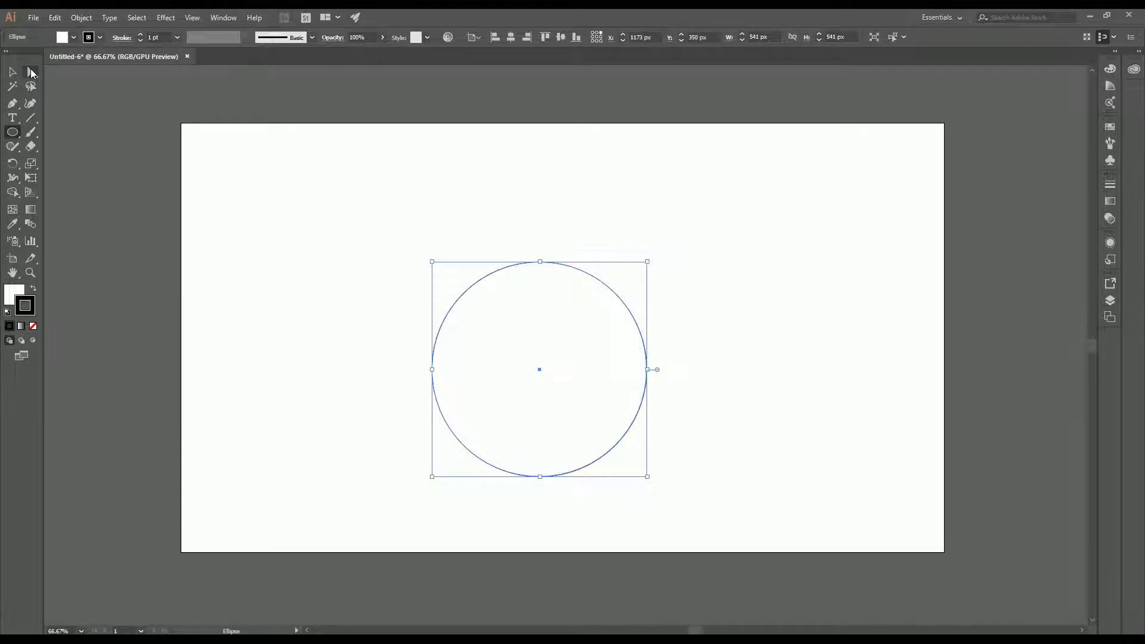
Move the circle up and toward the artboard's left side, and set its stroke weight to 5 pt.
click(12, 71)
drag(531, 267, 448, 216)
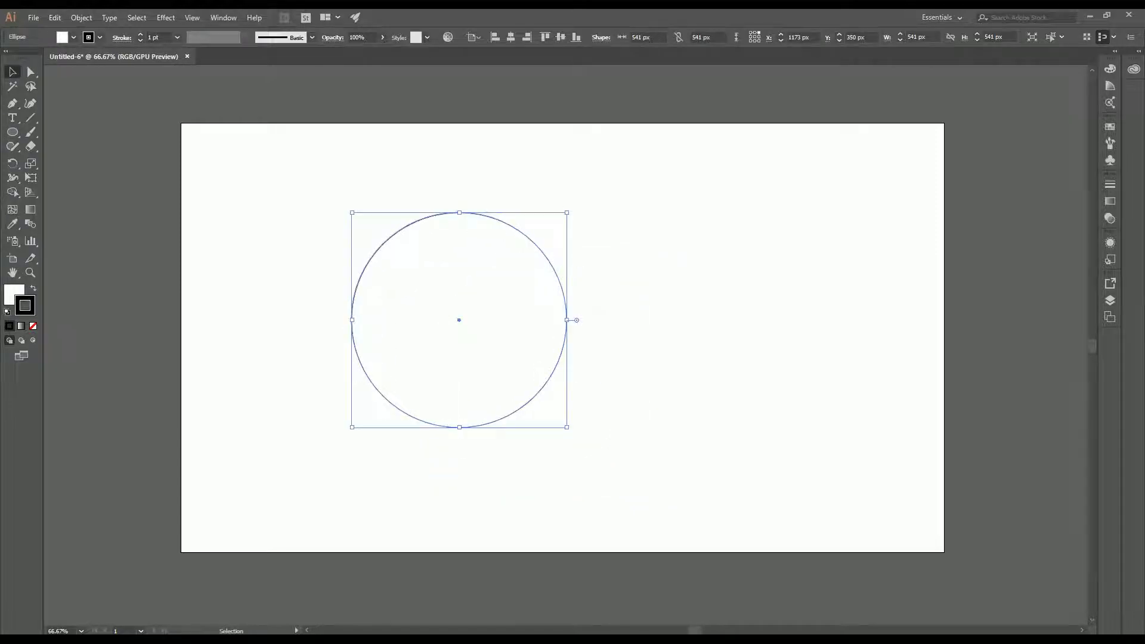
click(178, 38)
click(193, 145)
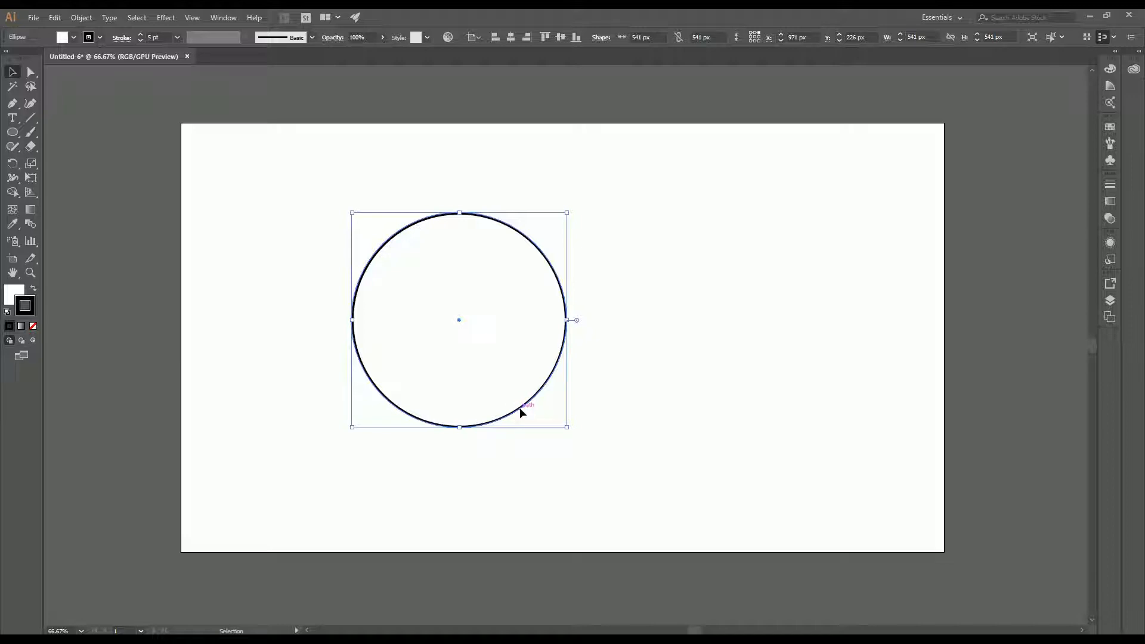
Duplicate the circle horizontally about 421 px to its right so the two circles overlap in a narrow lens.
drag(520, 407, 685, 412)
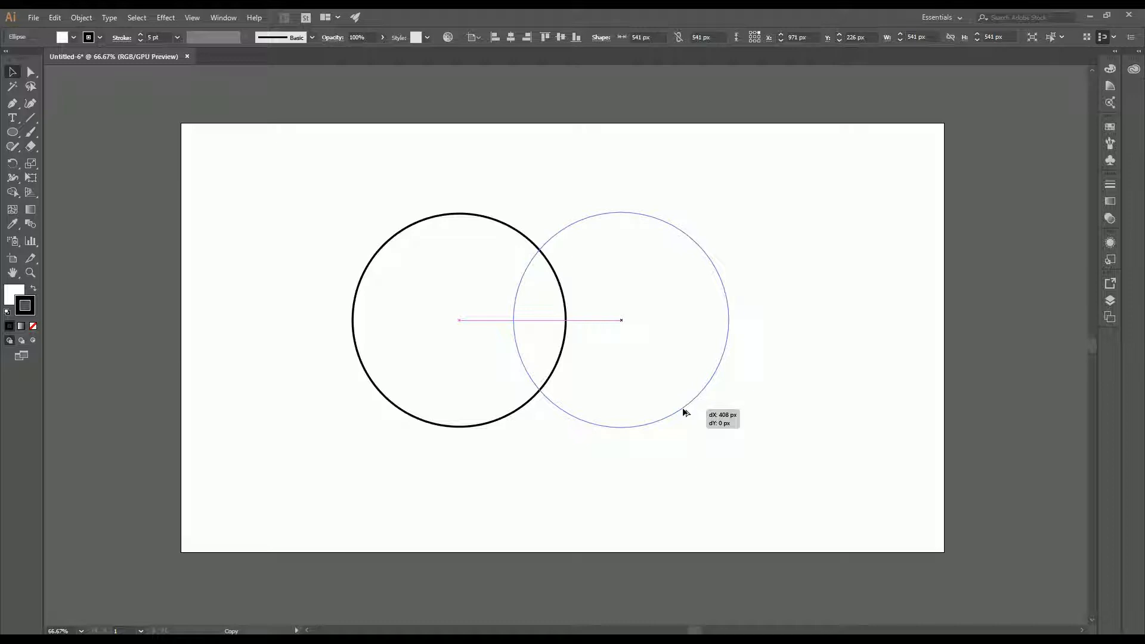
drag(685, 413, 685, 411)
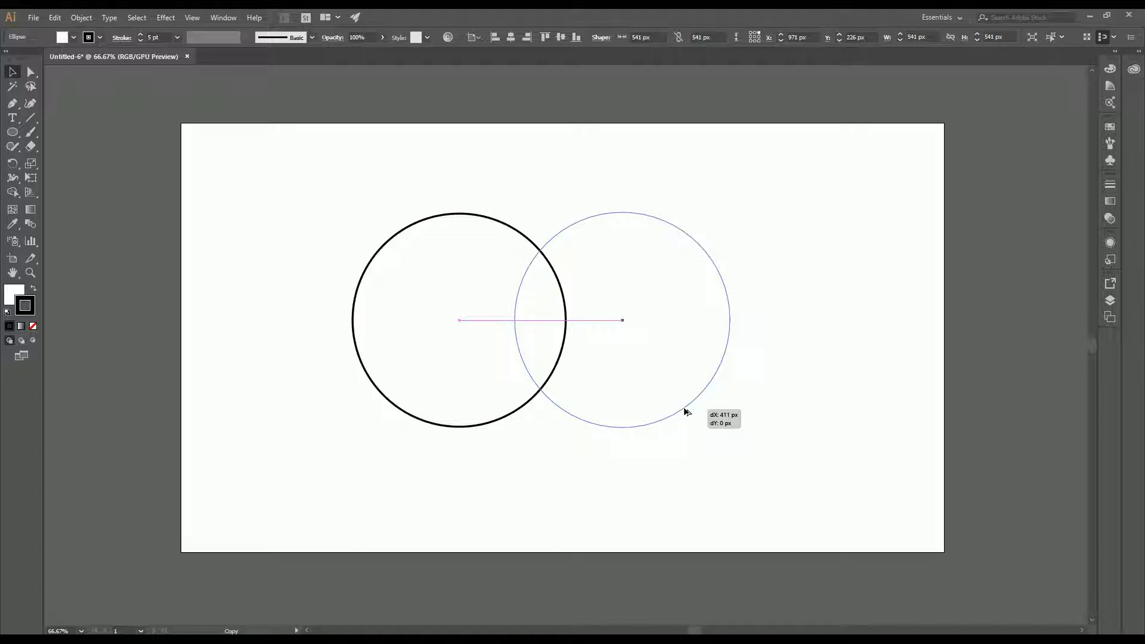
drag(686, 412, 714, 390)
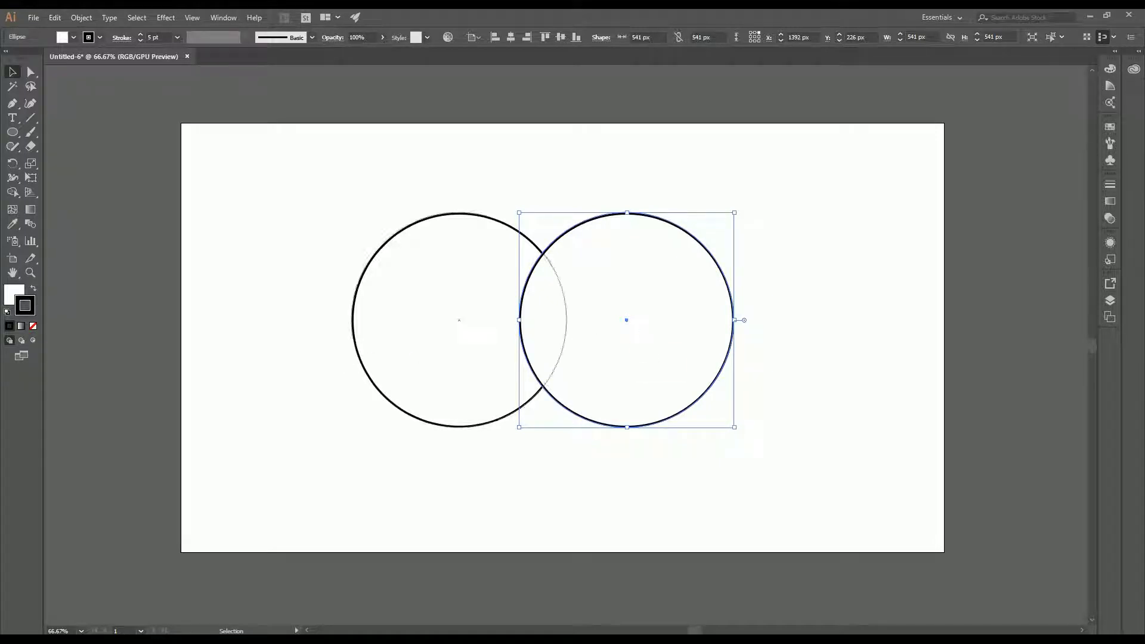
Remove the fill from both circles, keeping only their black outlines.
click(15, 291)
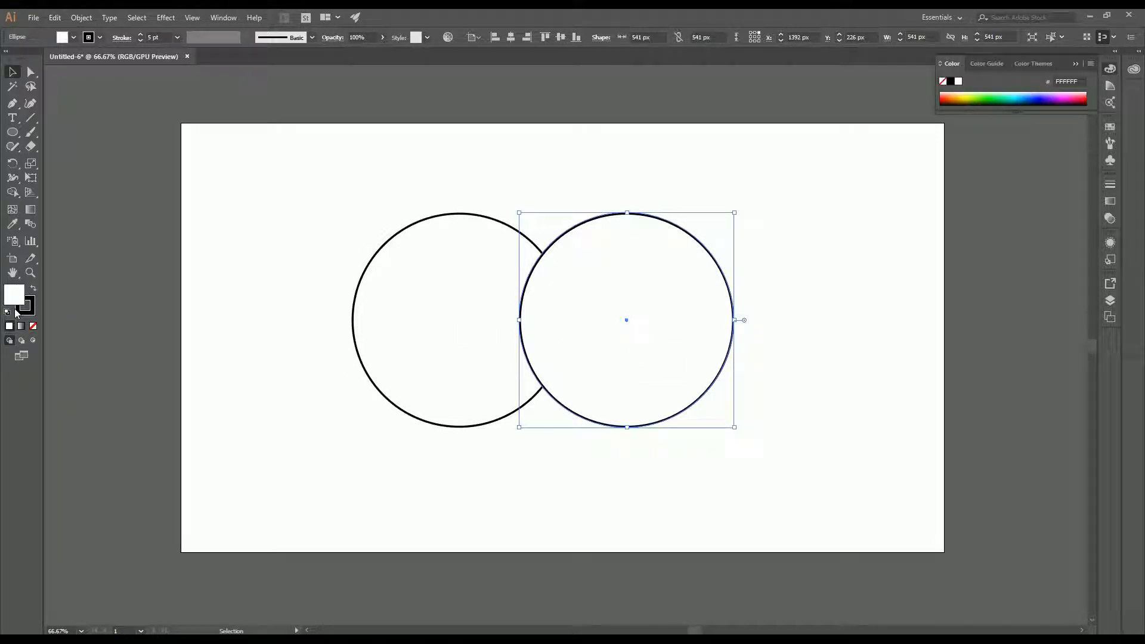
click(33, 326)
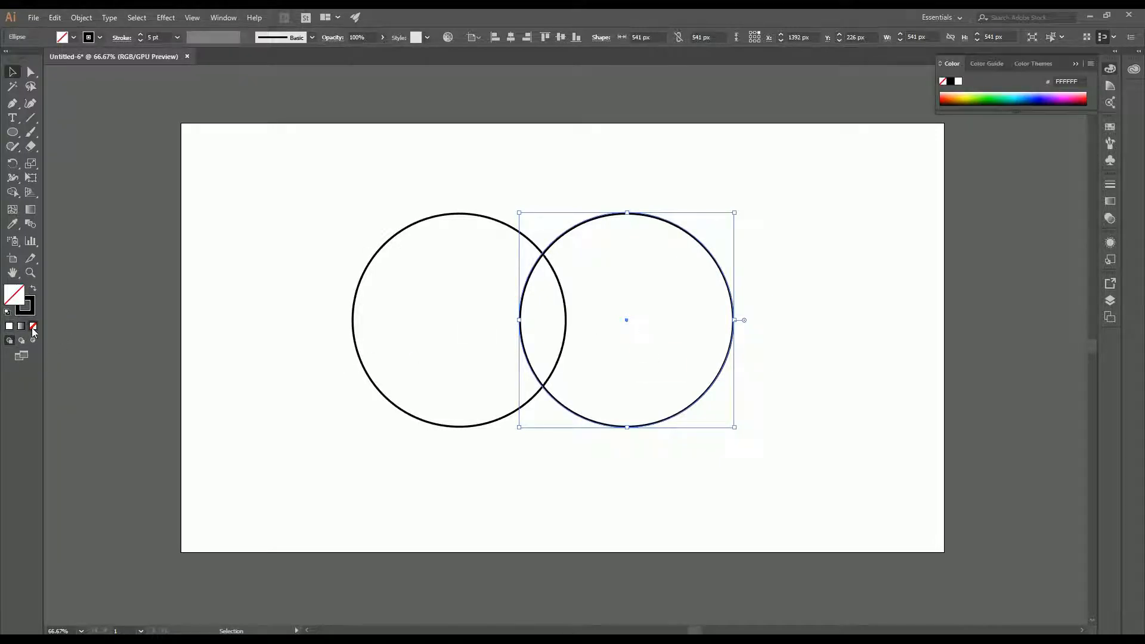
click(399, 313)
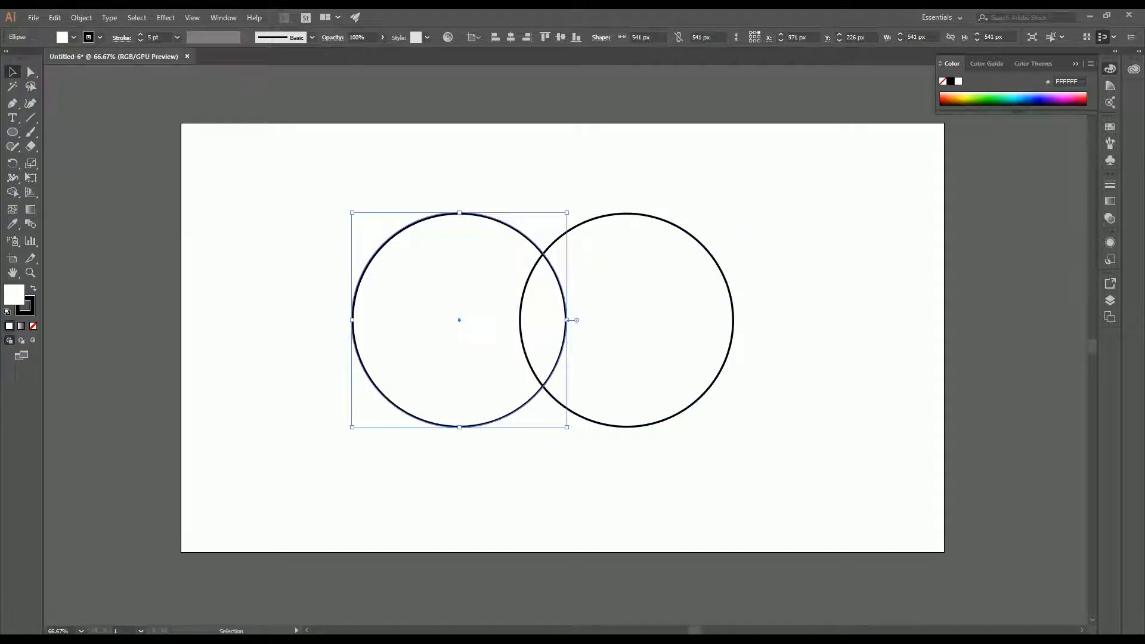
click(33, 326)
click(498, 177)
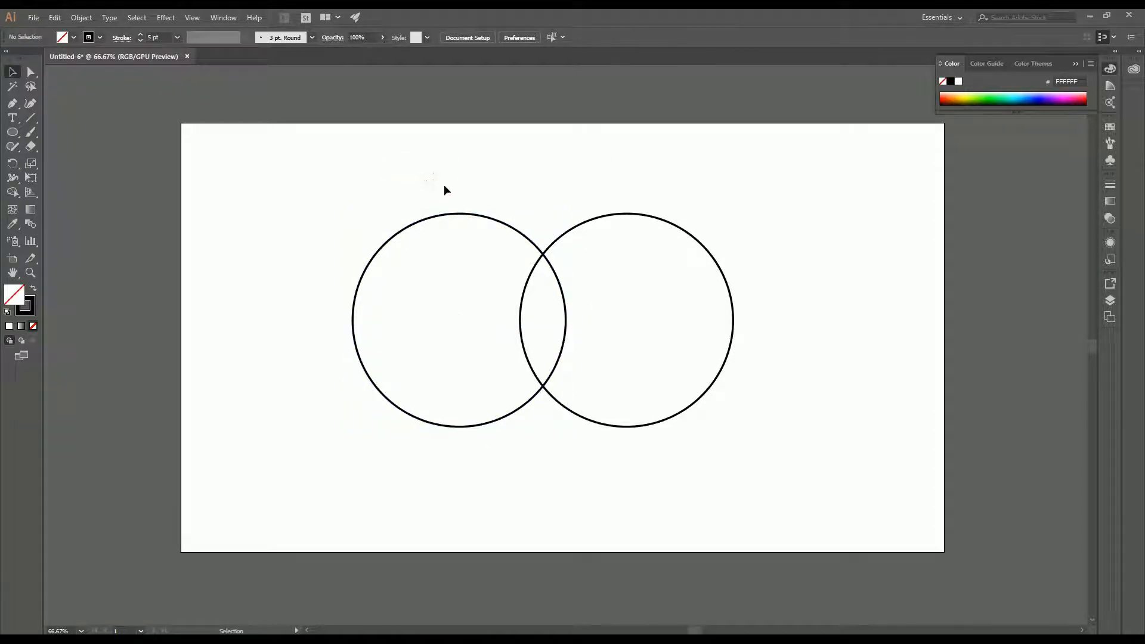
Bring up the Pathfinder controls and dock them with the other collapsed palettes, keeping them expanded for use.
drag(444, 185, 710, 339)
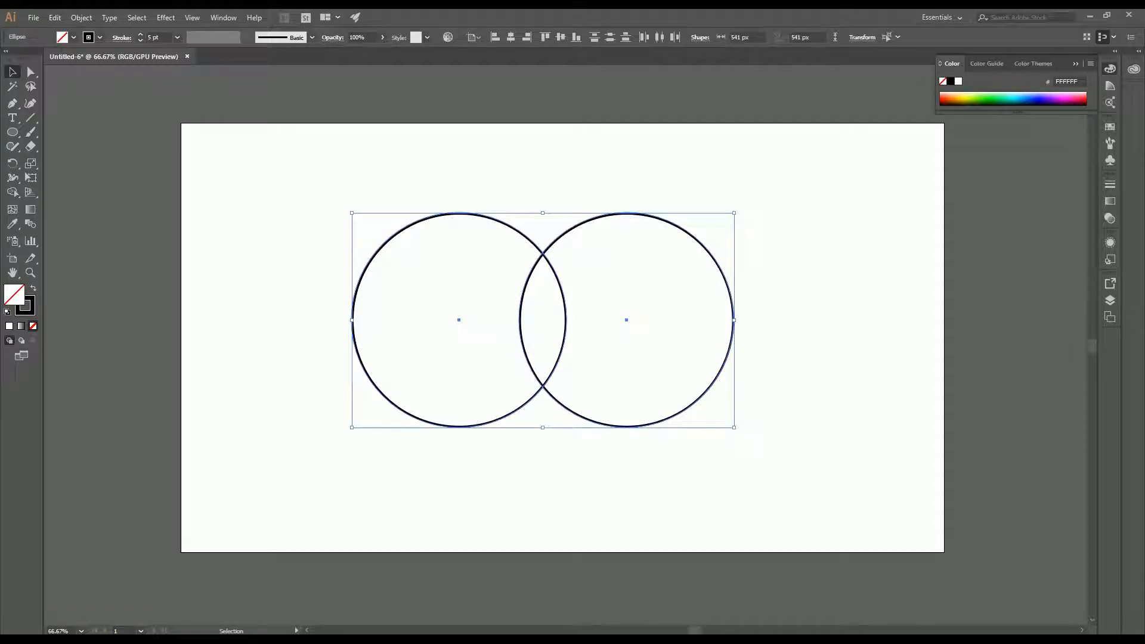
click(1110, 318)
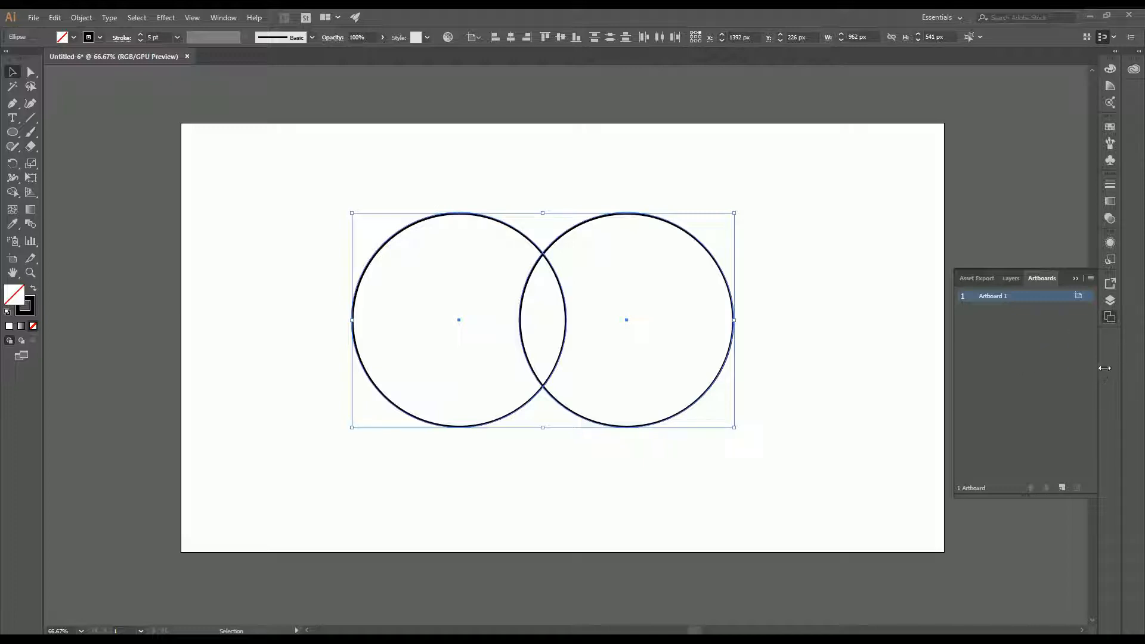
click(226, 18)
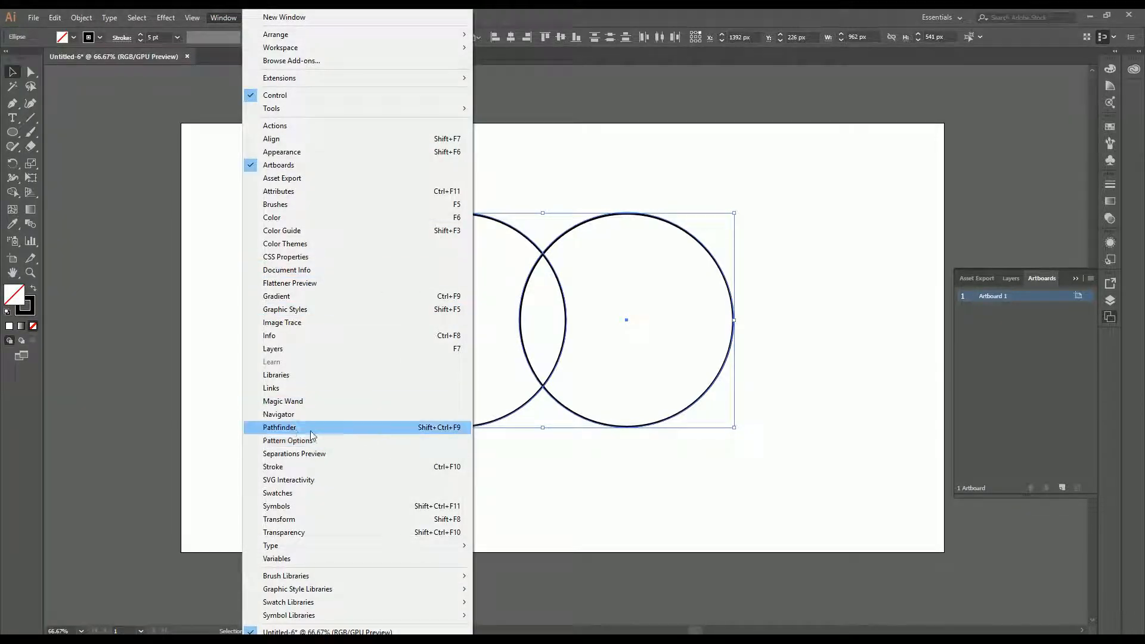
click(289, 429)
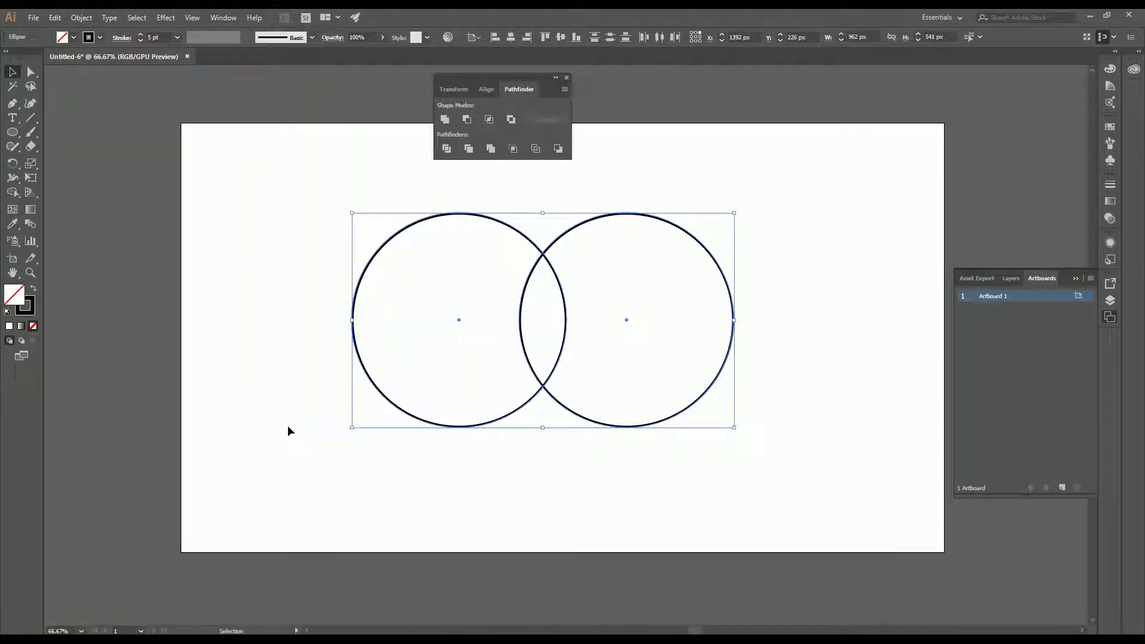
drag(525, 77, 973, 160)
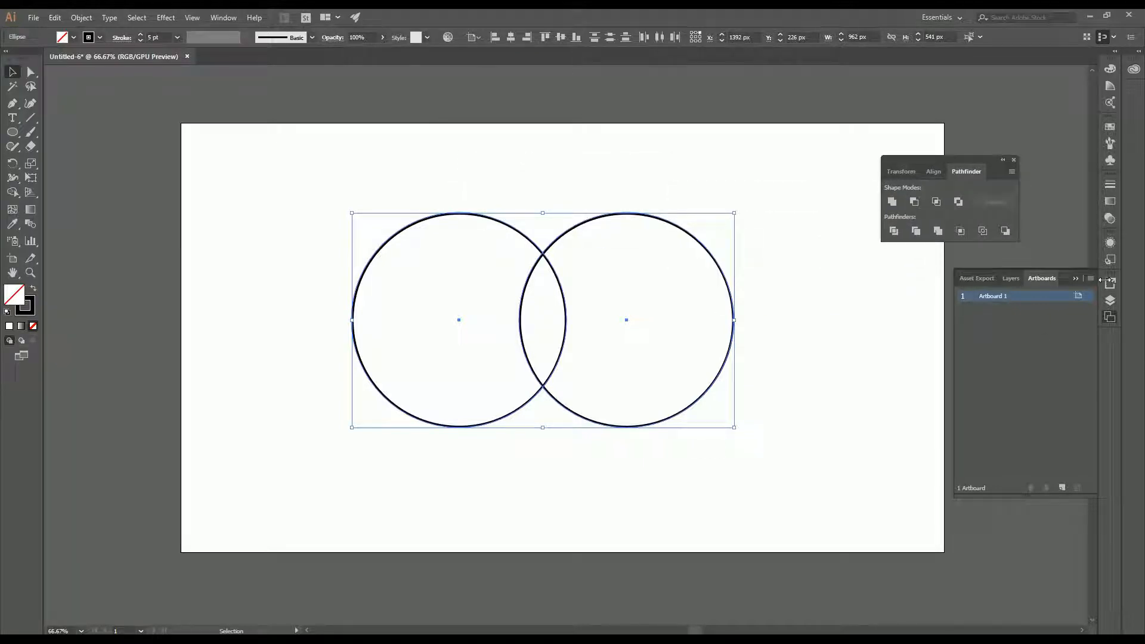
click(1076, 278)
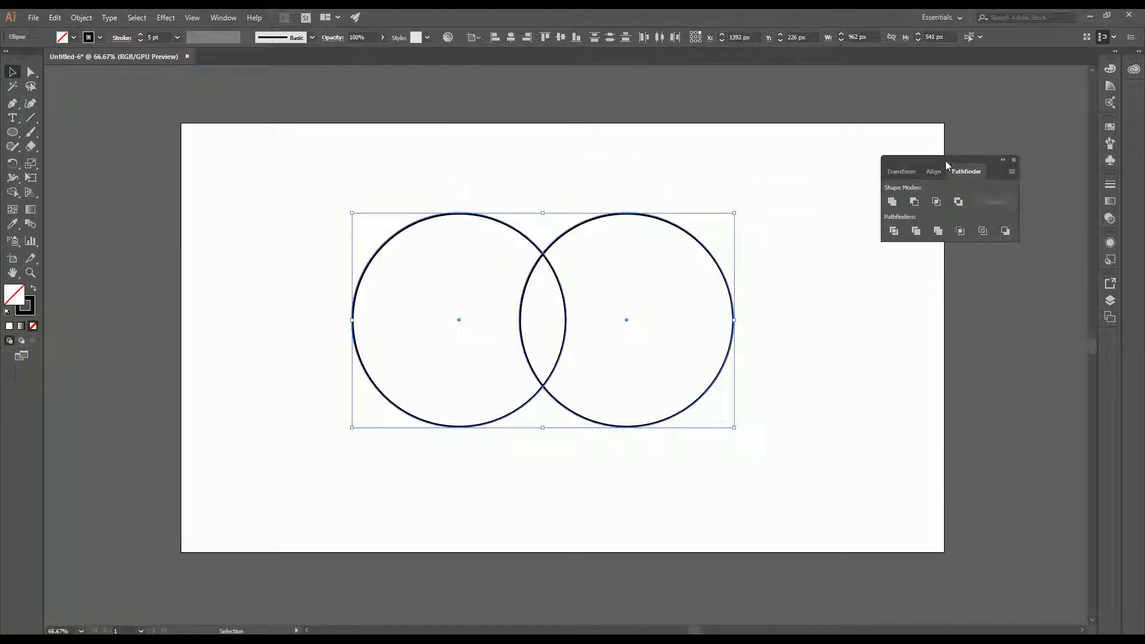
drag(949, 161, 1111, 348)
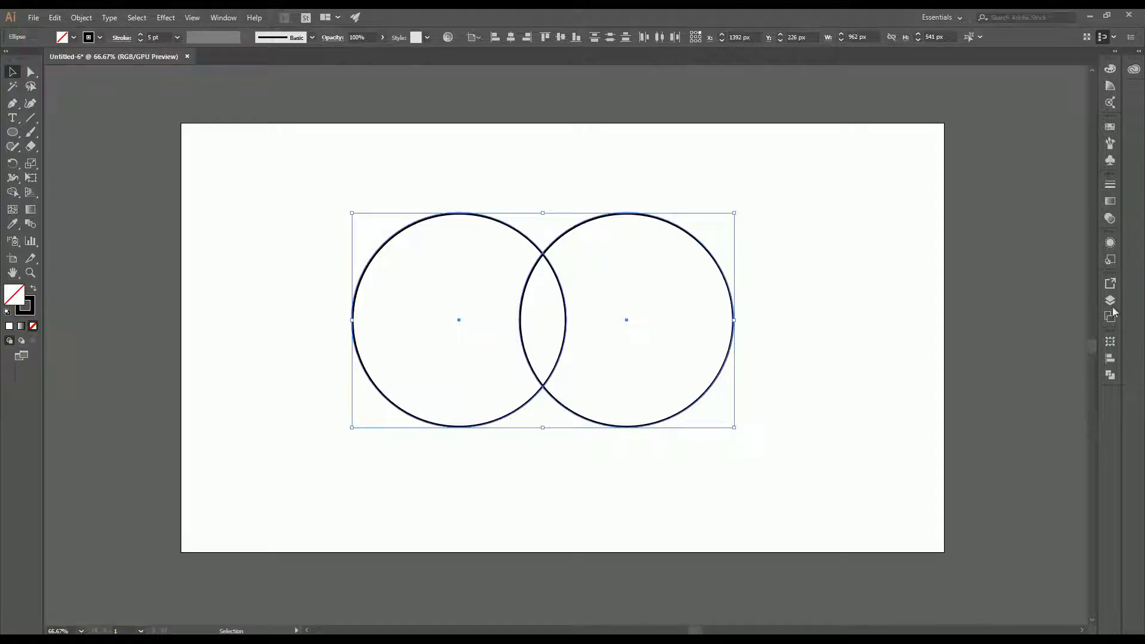
click(1110, 374)
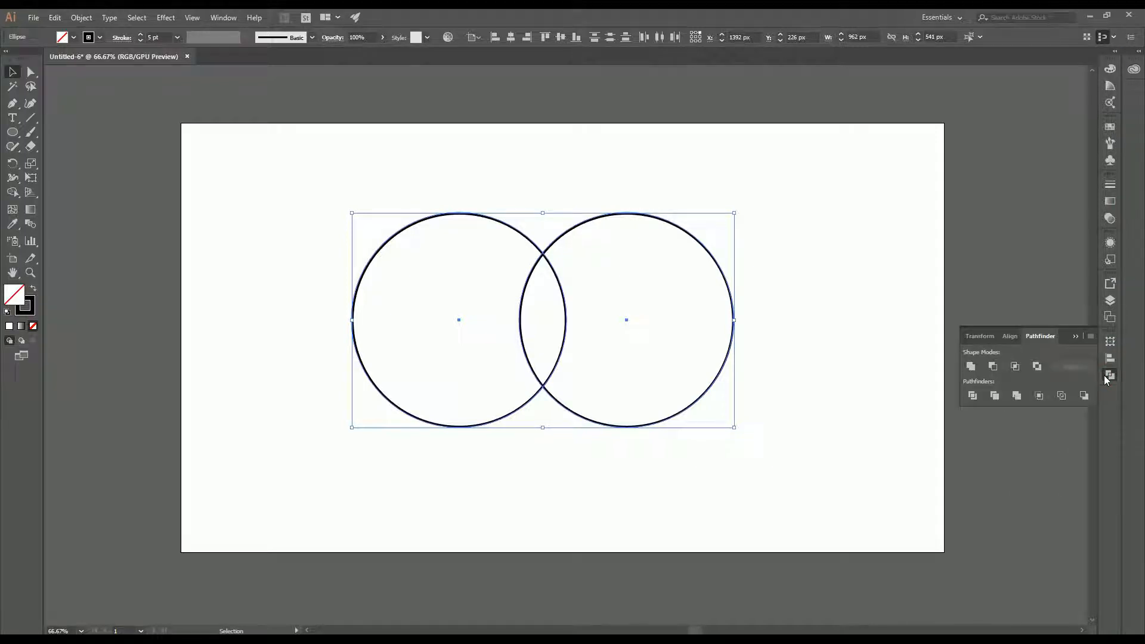
Intersect the two overlapping circles with Pathfinder to keep only the leaf-shaped overlap.
click(468, 172)
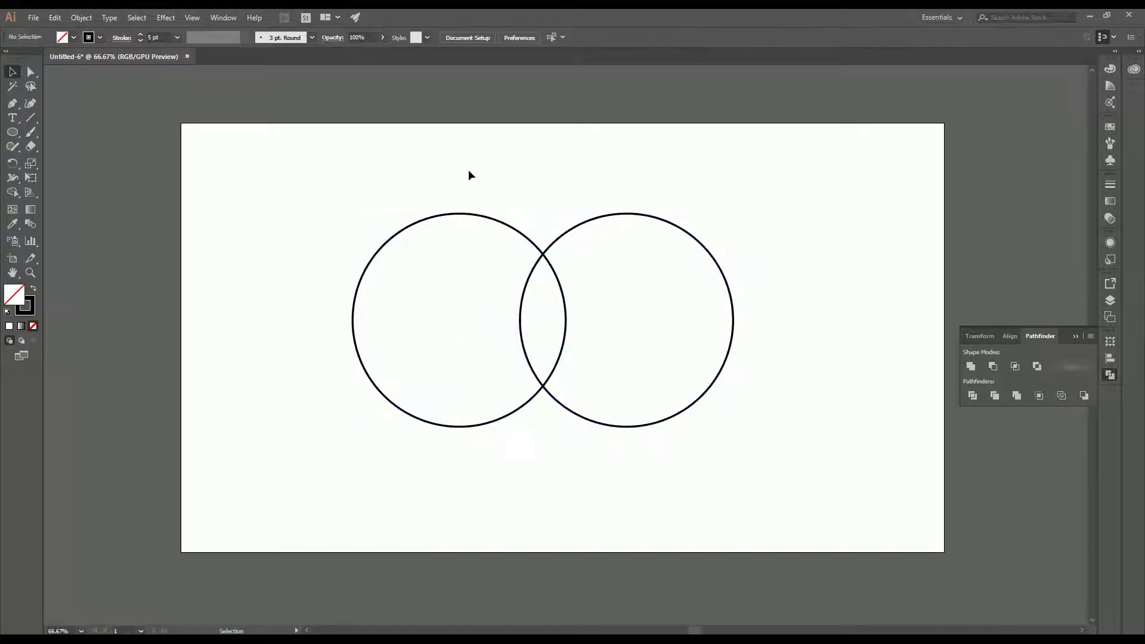
drag(583, 271, 661, 342)
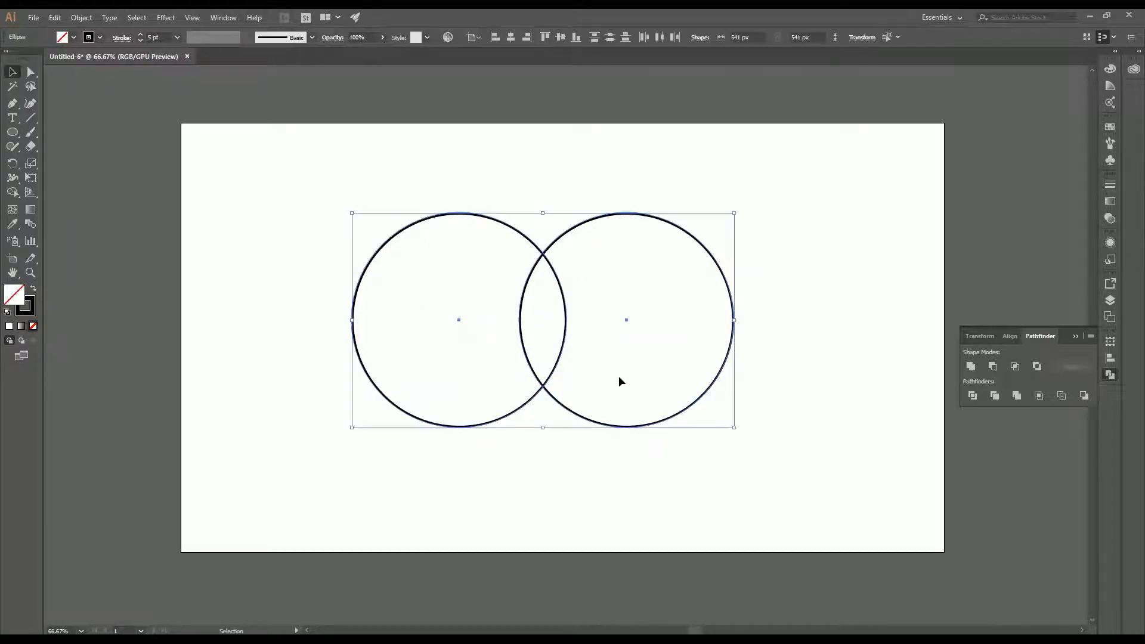
click(1016, 367)
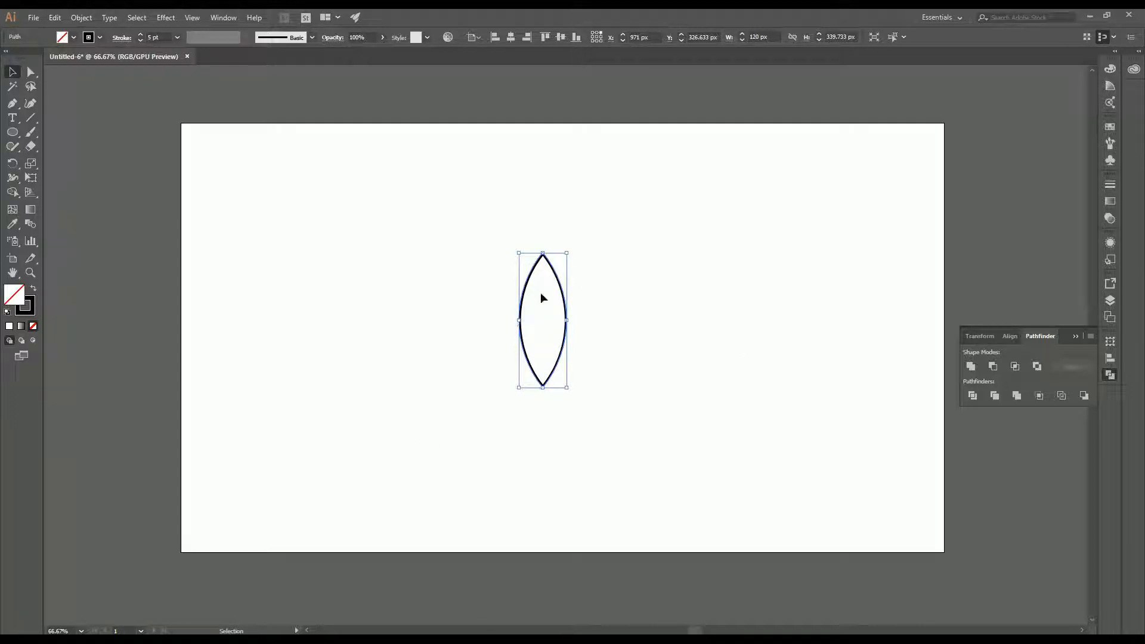
click(618, 360)
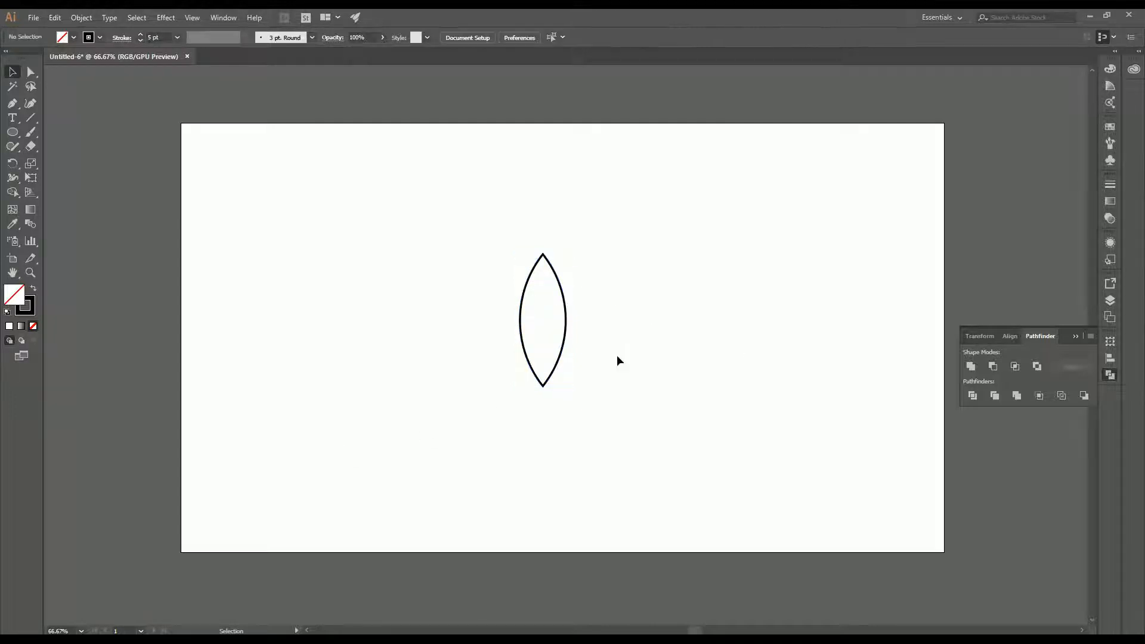
Stretch the leaf shape to about 133 px wide and 357 px high, and give it a white fill.
click(554, 274)
drag(519, 254, 519, 246)
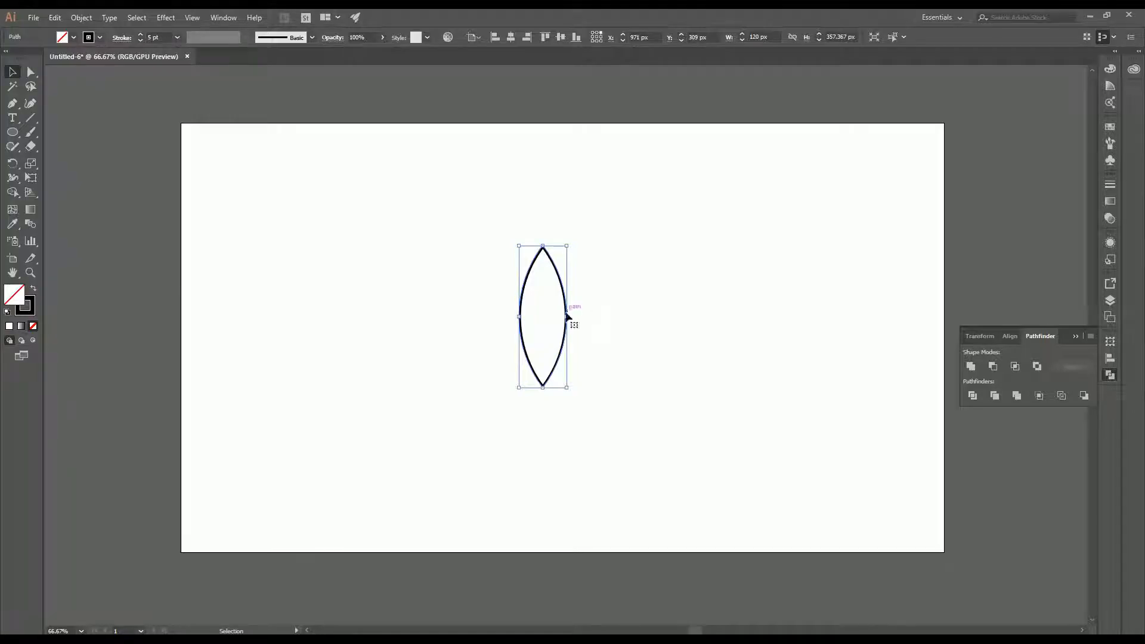
drag(567, 316, 577, 322)
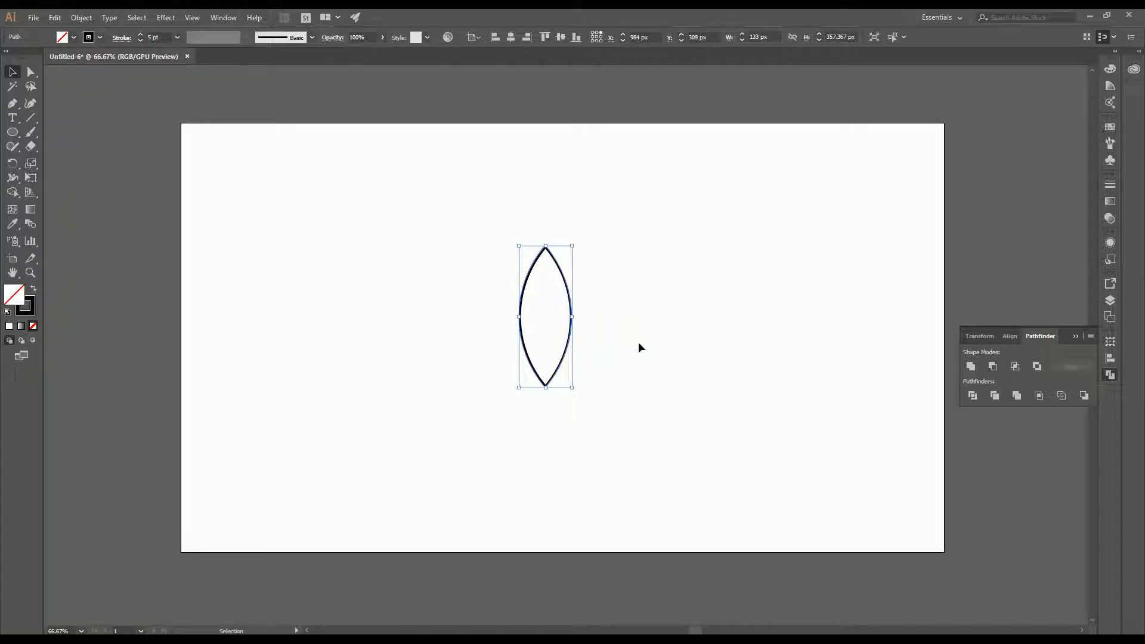
click(9, 325)
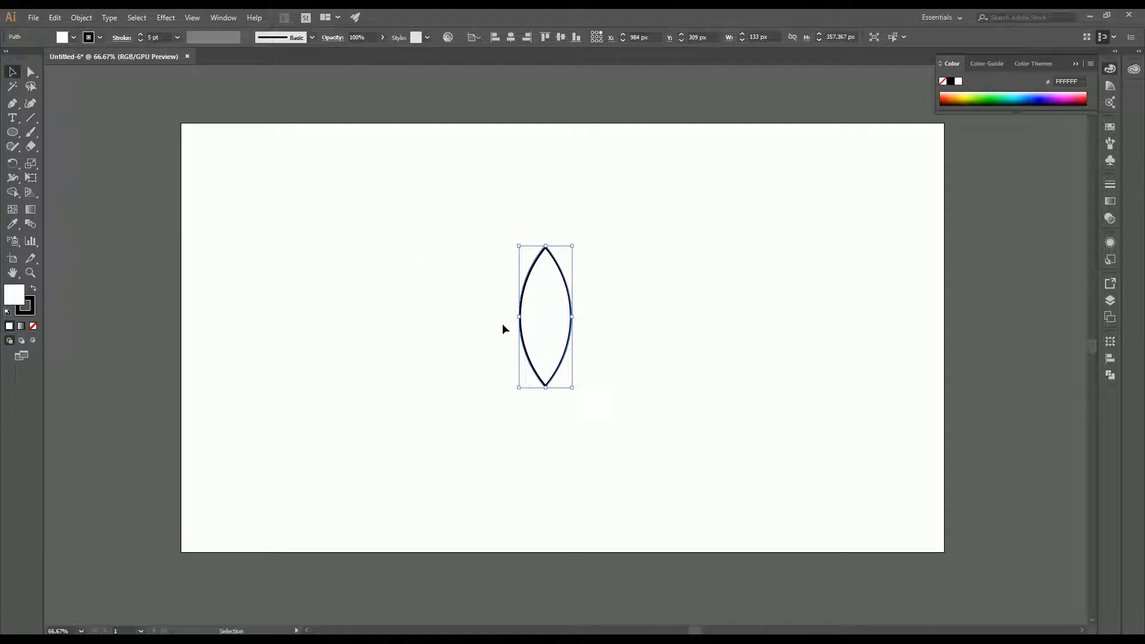
click(363, 312)
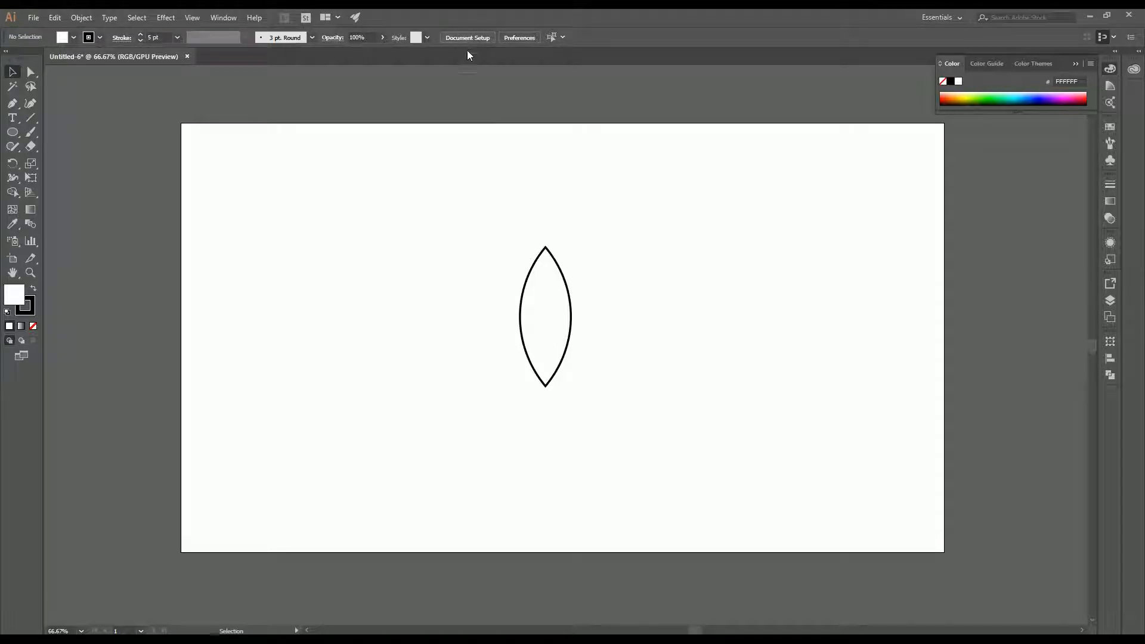
In the document setup, change the first transparency grid colour to mid-grey (RGB 128, 128, 128) and simulate coloured paper.
click(33, 18)
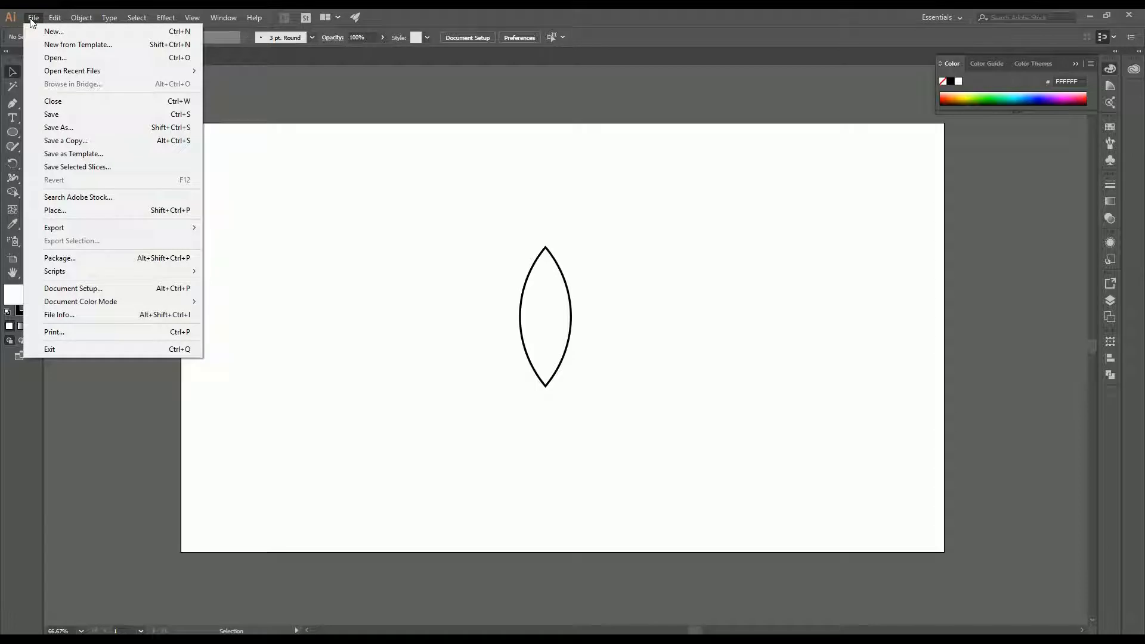
click(127, 289)
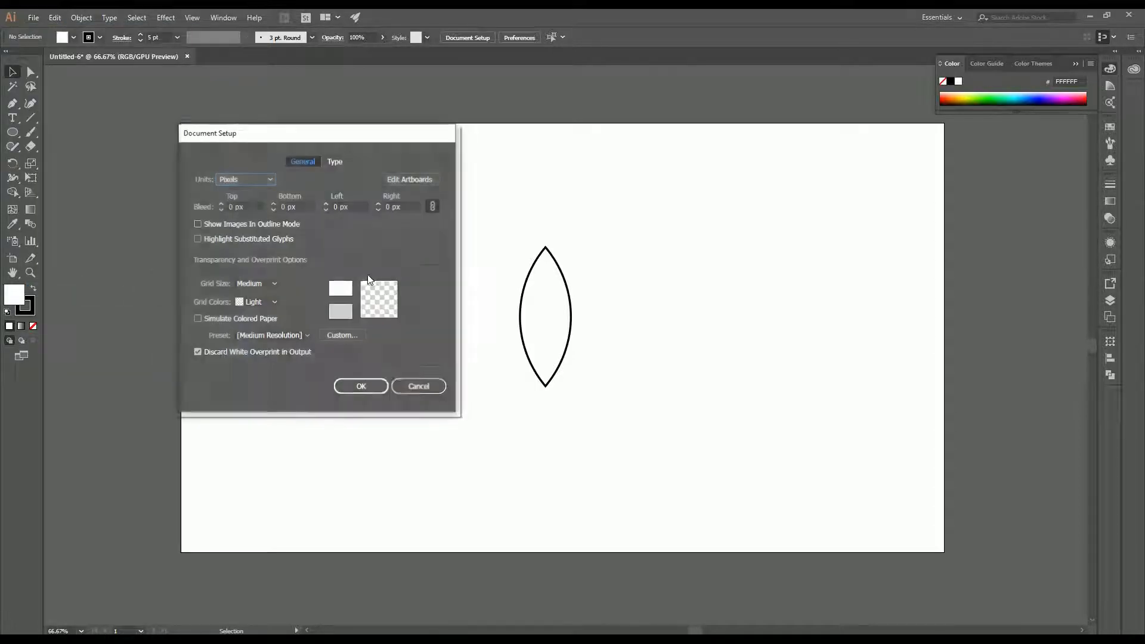
click(345, 294)
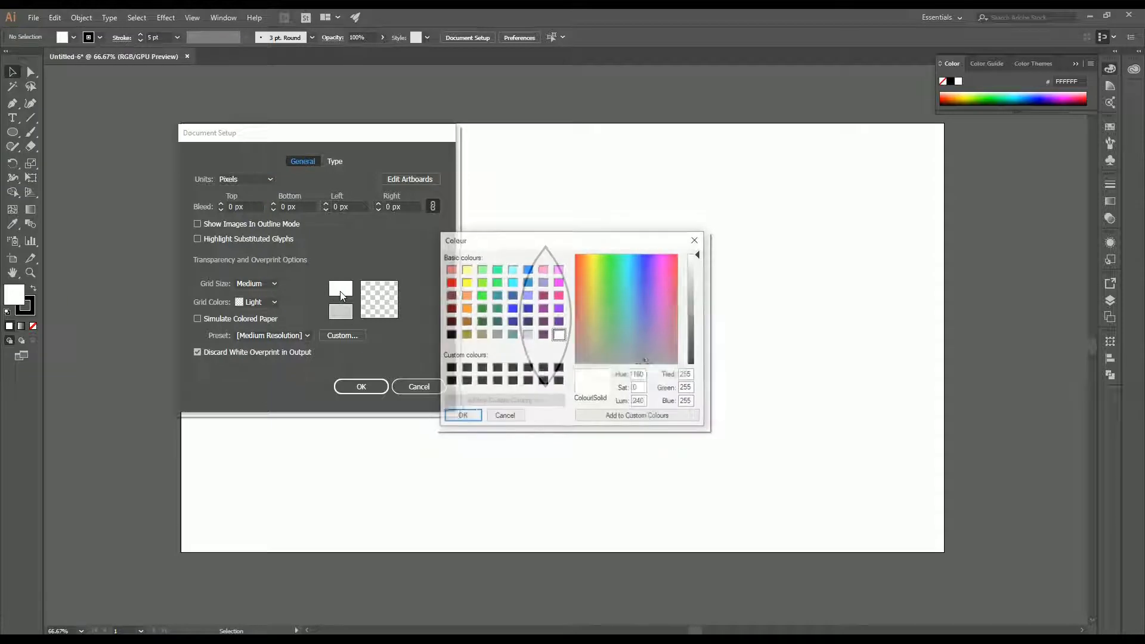
click(496, 334)
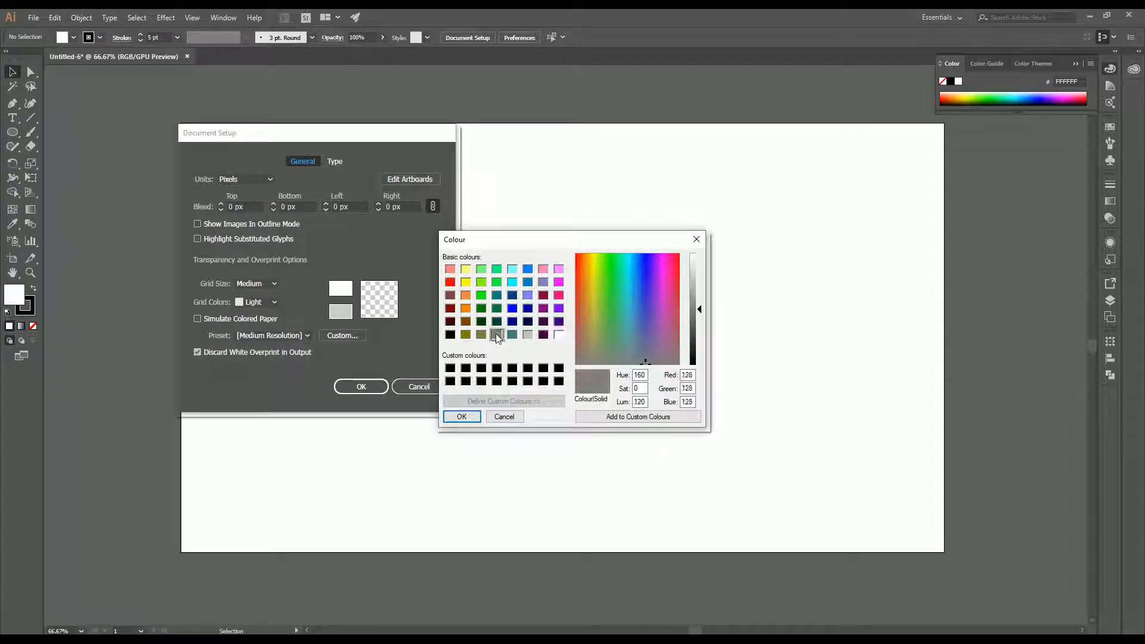
click(463, 417)
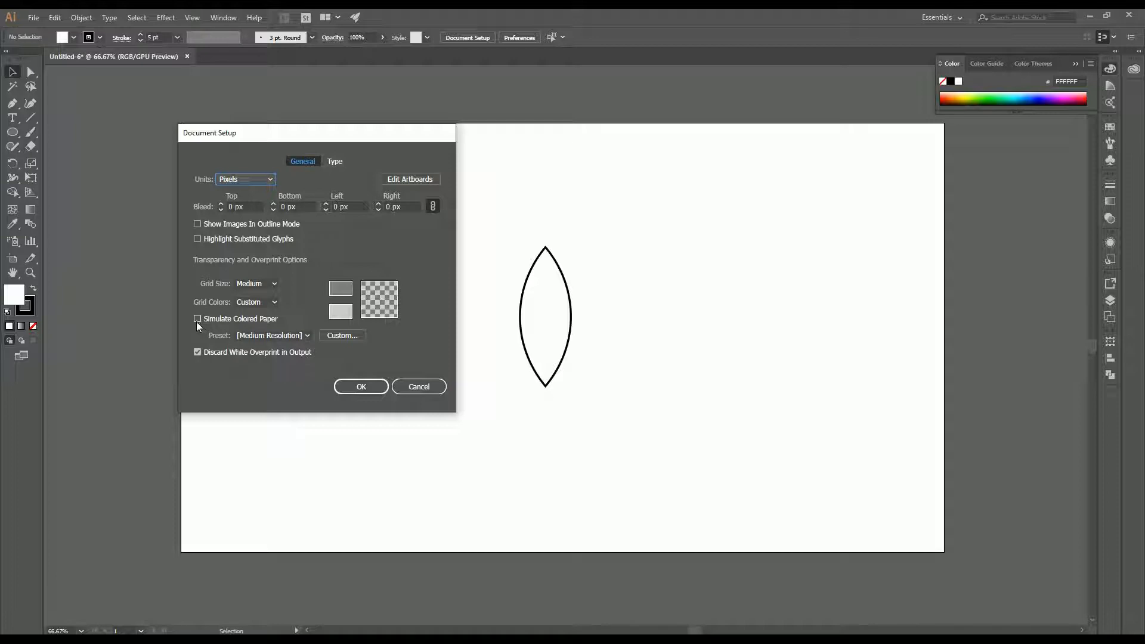
click(365, 385)
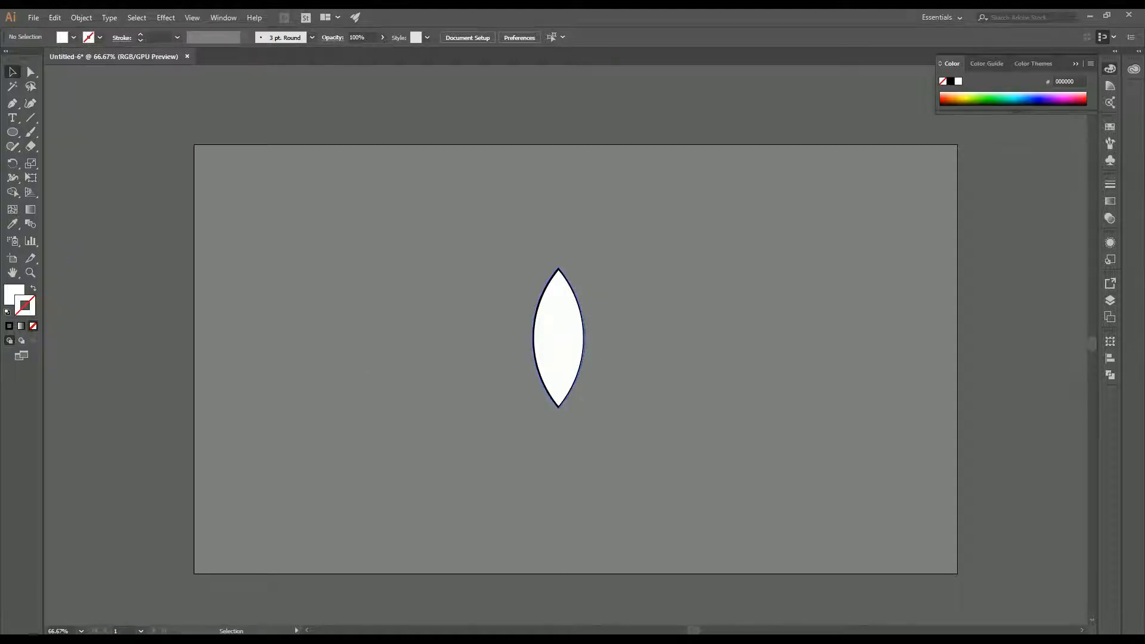
Remove the black stroke from the leaf, keeping only its white fill.
click(568, 307)
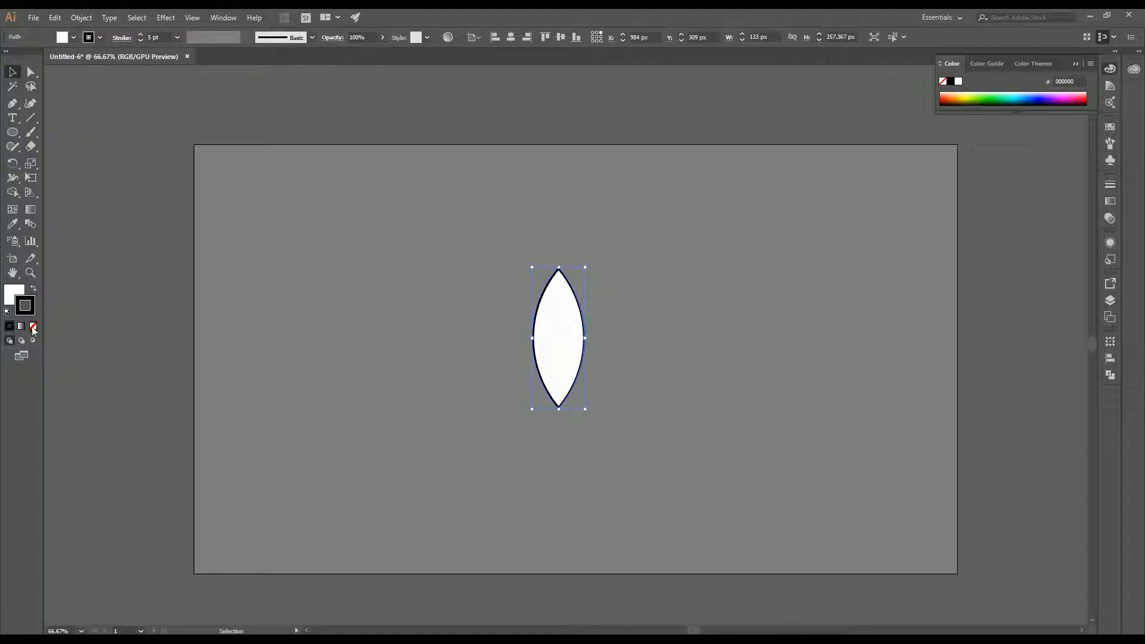
click(33, 327)
click(590, 316)
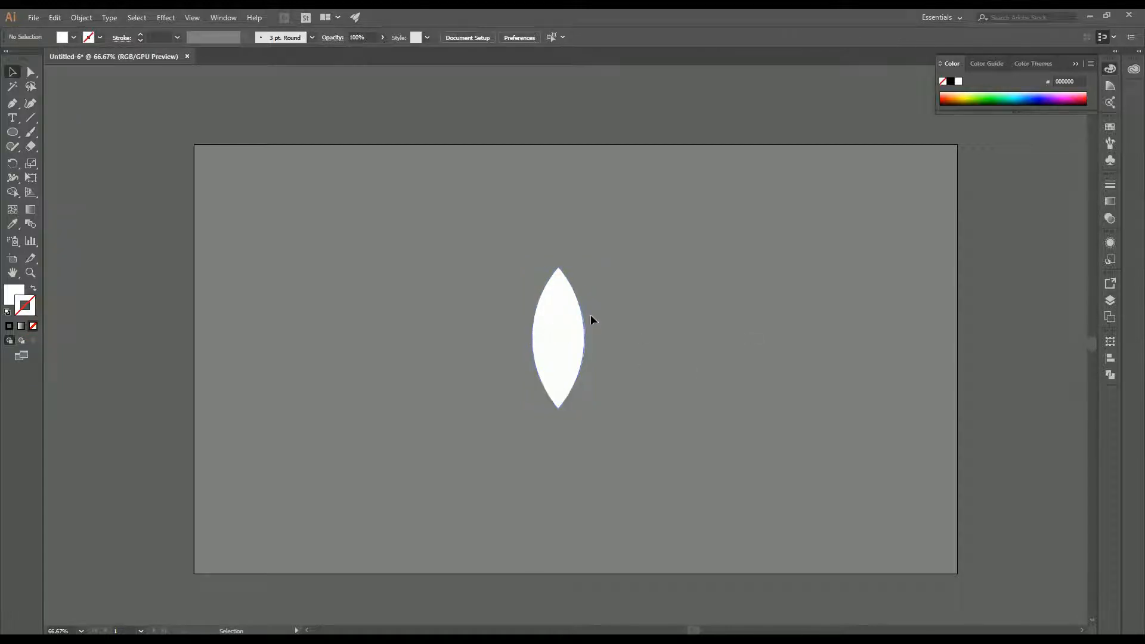
Duplicate the leaf and place the copy level with the original, about 109 px to its right.
click(573, 347)
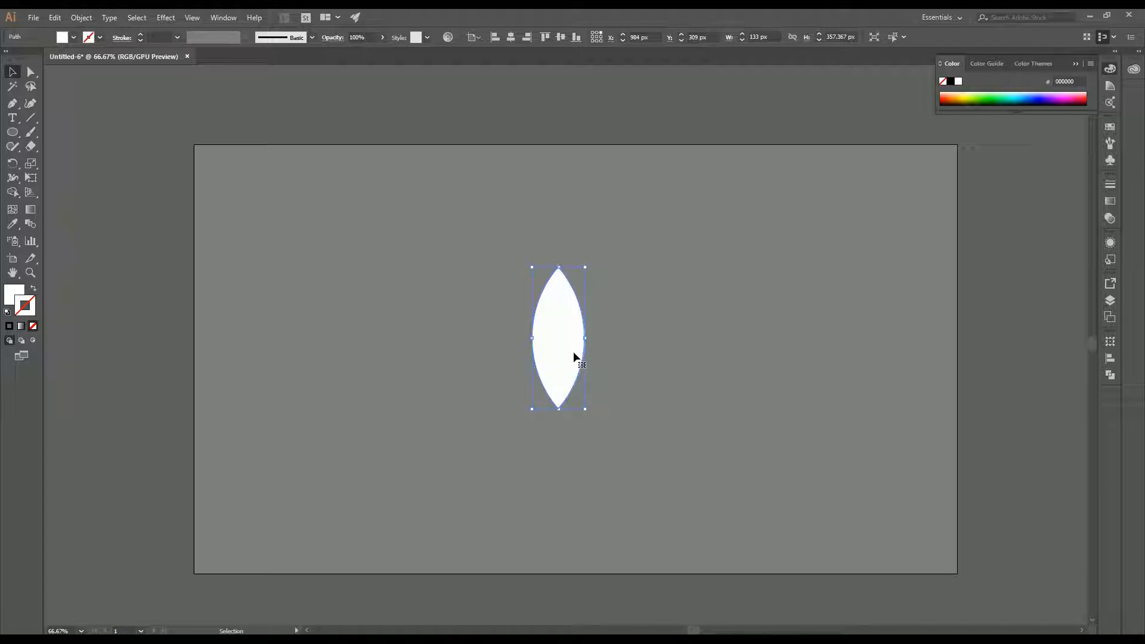
scroll(573, 353, up, 1)
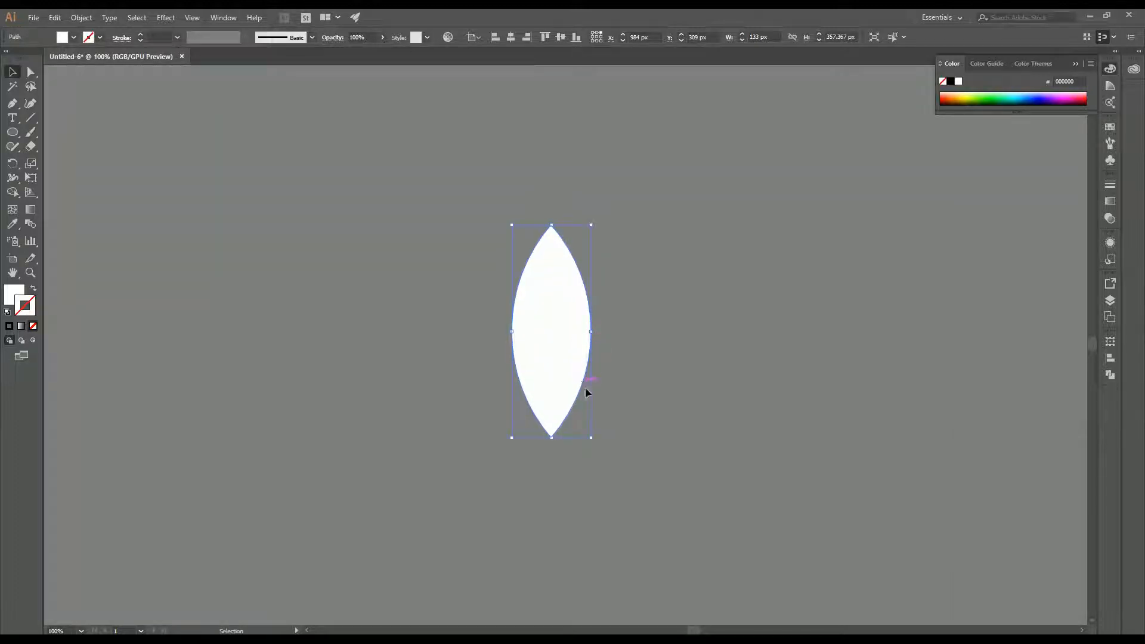
drag(582, 383, 650, 393)
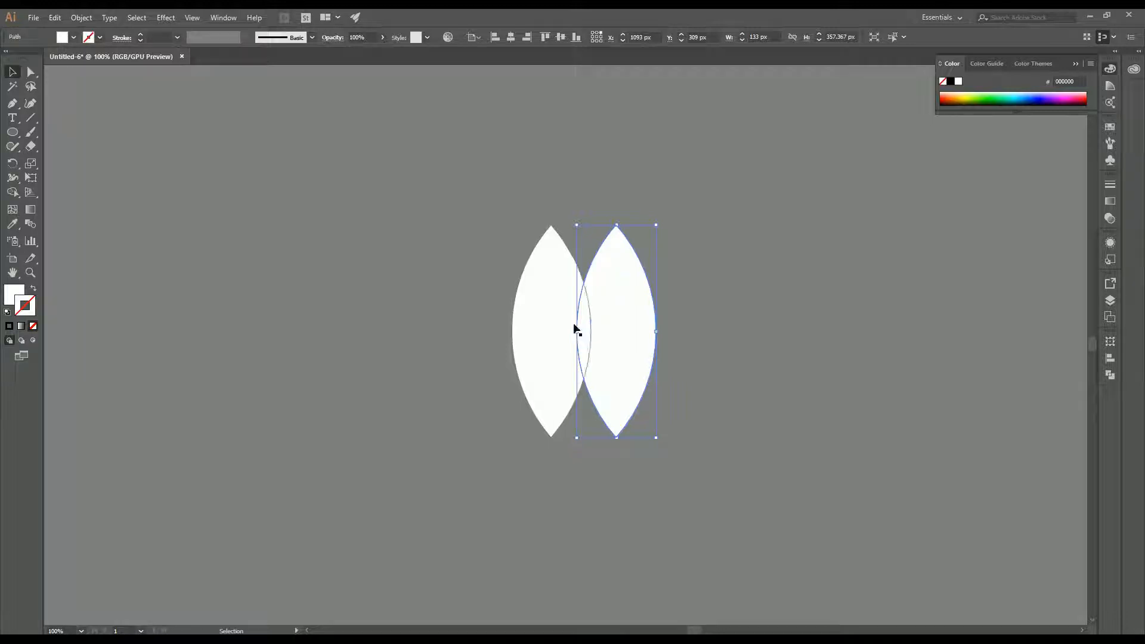
Rotate the copied leaf clockwise about its bottom tip until its bounds are about 215 px wide and 287 px high.
click(12, 163)
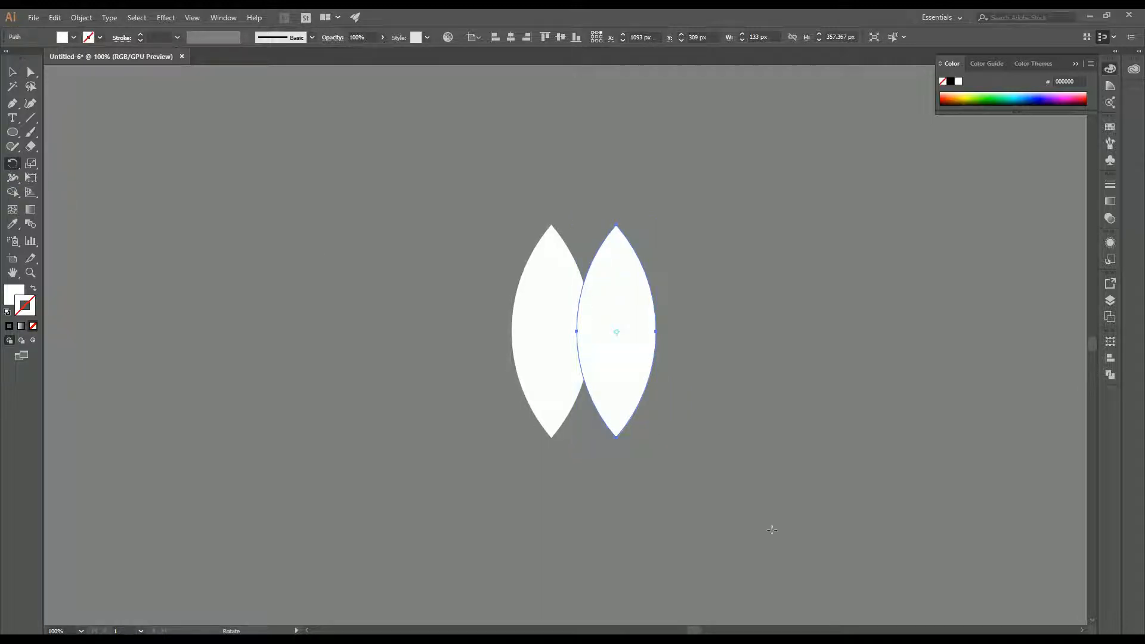
click(617, 439)
drag(666, 211, 745, 267)
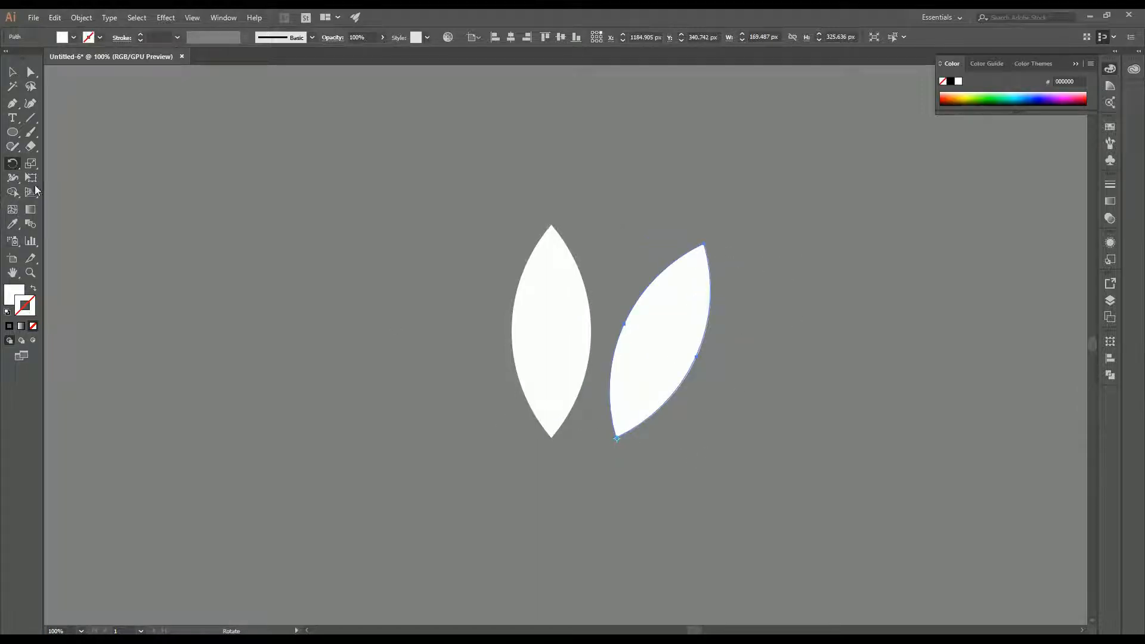
click(12, 74)
click(14, 167)
click(658, 343)
mouse_move(728, 228)
mouse_down()
mouse_move(779, 290)
mouse_move(747, 230)
mouse_up()
click(620, 442)
drag(749, 274, 775, 288)
key(v)
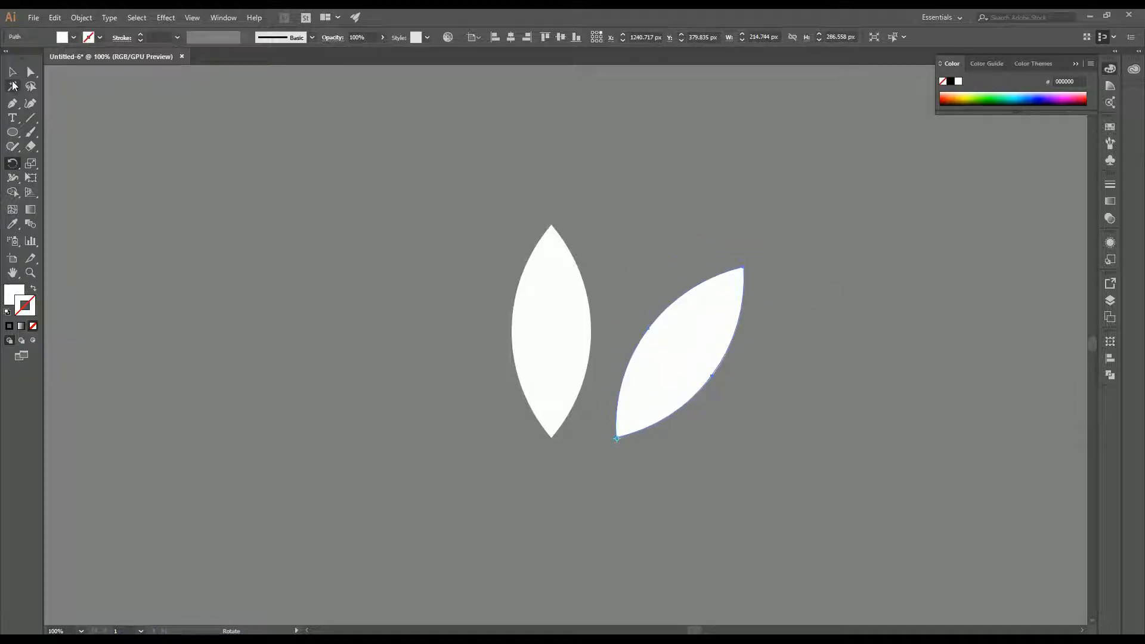
Move the tilted leaf close to the upright leaf's lower edge, at X about 1183 px, and compare the arrangement with the reference logo image.
drag(680, 381, 621, 387)
key(shift+Right)
key(shift+Right)
key(shift+Right)
key(shift+Right)
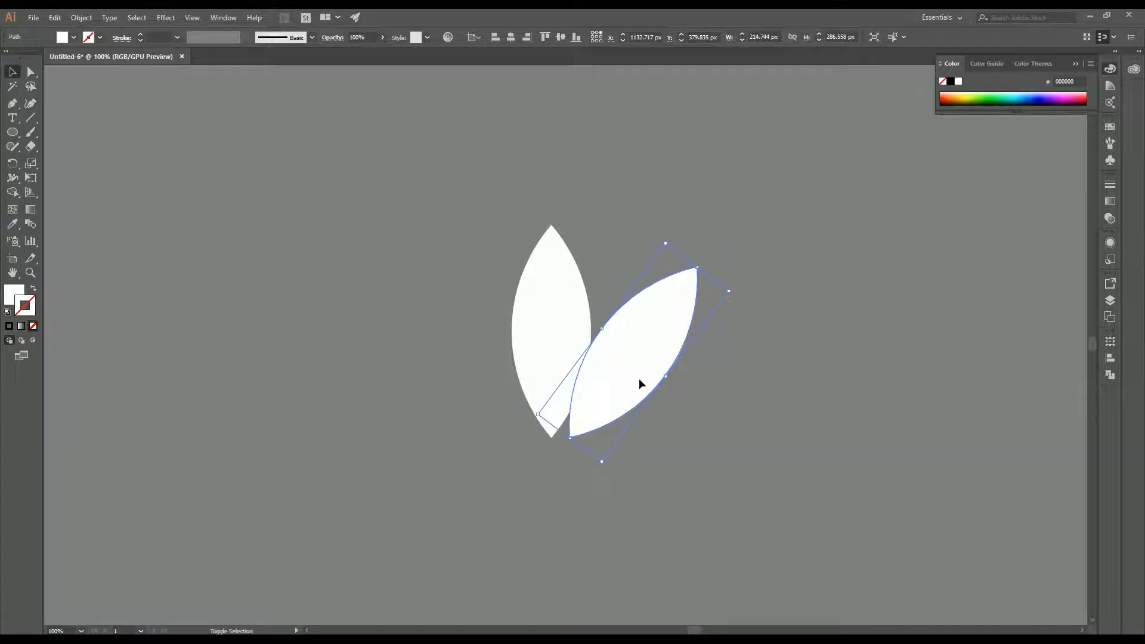
key(alt+Tab)
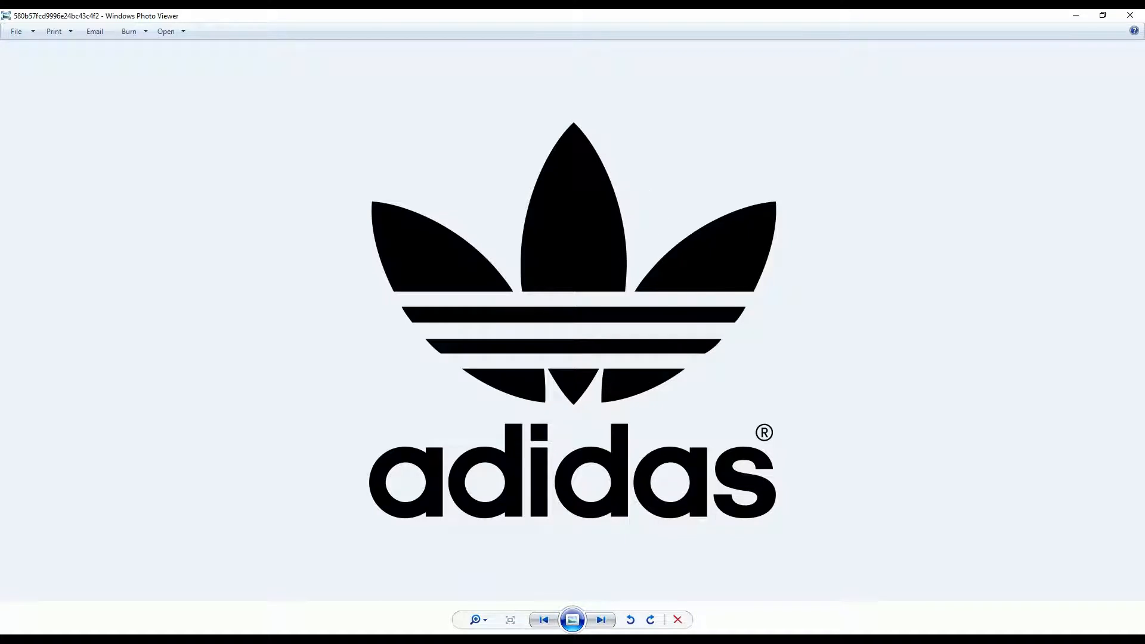
key(alt+Tab)
click(808, 332)
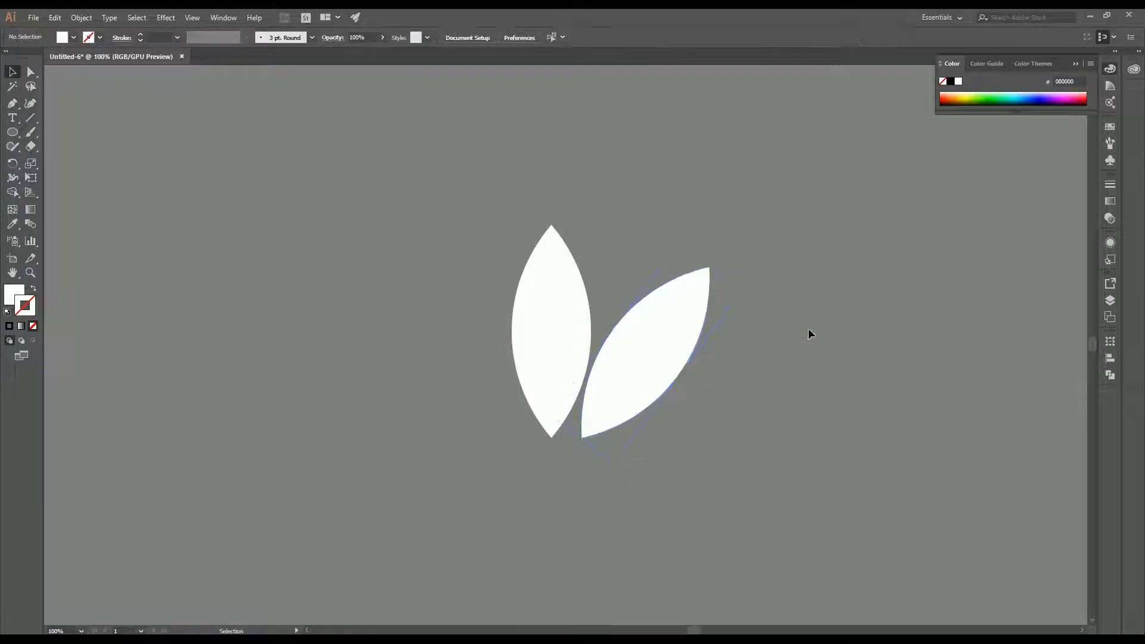
Rotate the tilted leaf slightly further clockwise about its bottom tip, to bounds of about 227 px by 276 px.
click(686, 331)
click(12, 163)
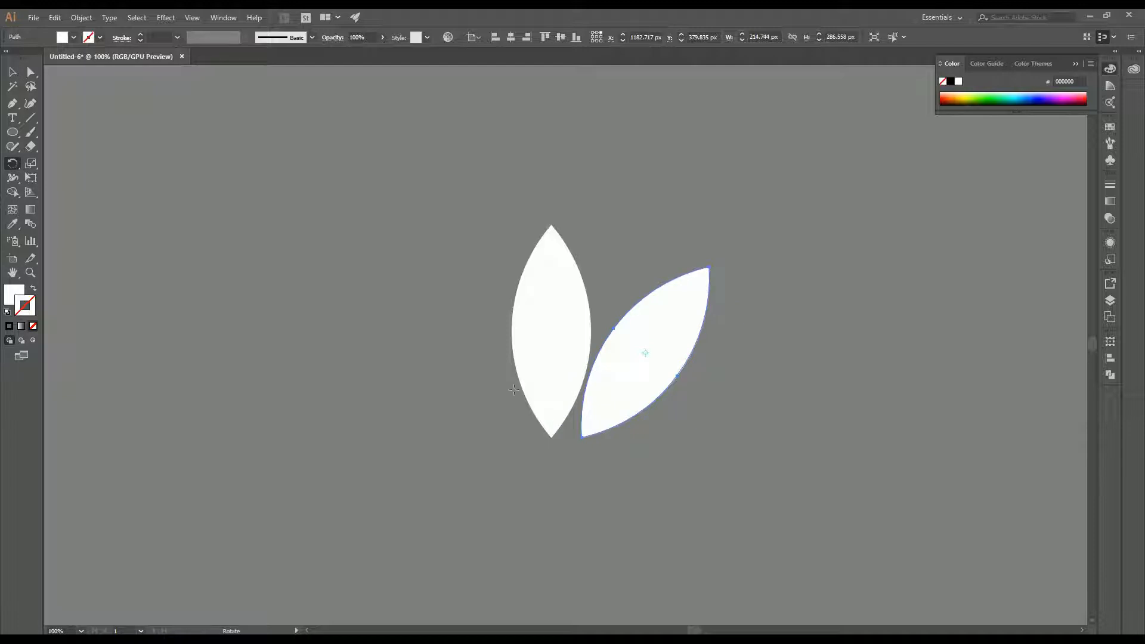
click(584, 440)
drag(736, 274, 749, 290)
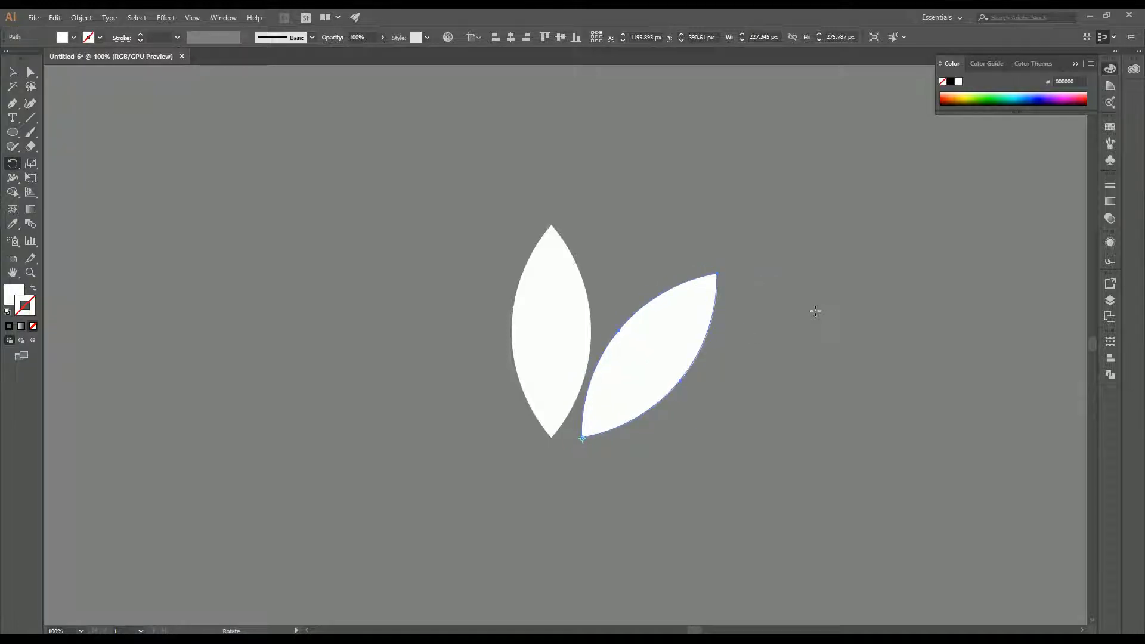
Nudge the tilted leaf horizontally toward the upright leaf, to X about 1189 px.
click(13, 72)
key(Left)
key(Left)
key(Left)
key(Left)
key(Left)
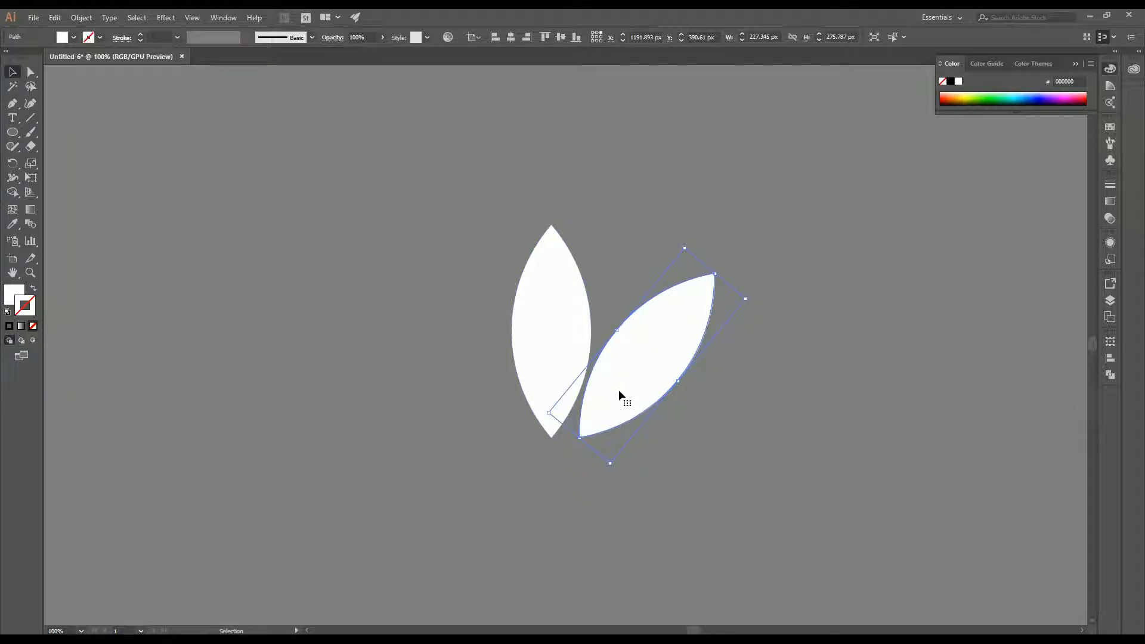
drag(618, 395, 616, 395)
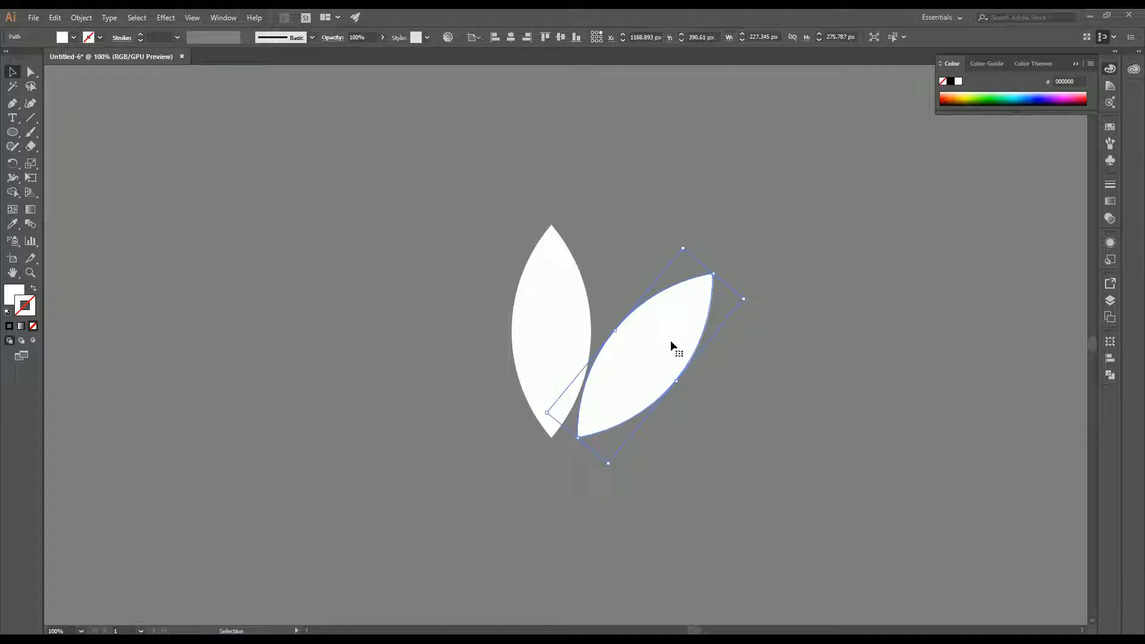
Reflect a copy of the tilted leaf across a vertical axis through the upright leaf's bottom tip.
click(14, 166)
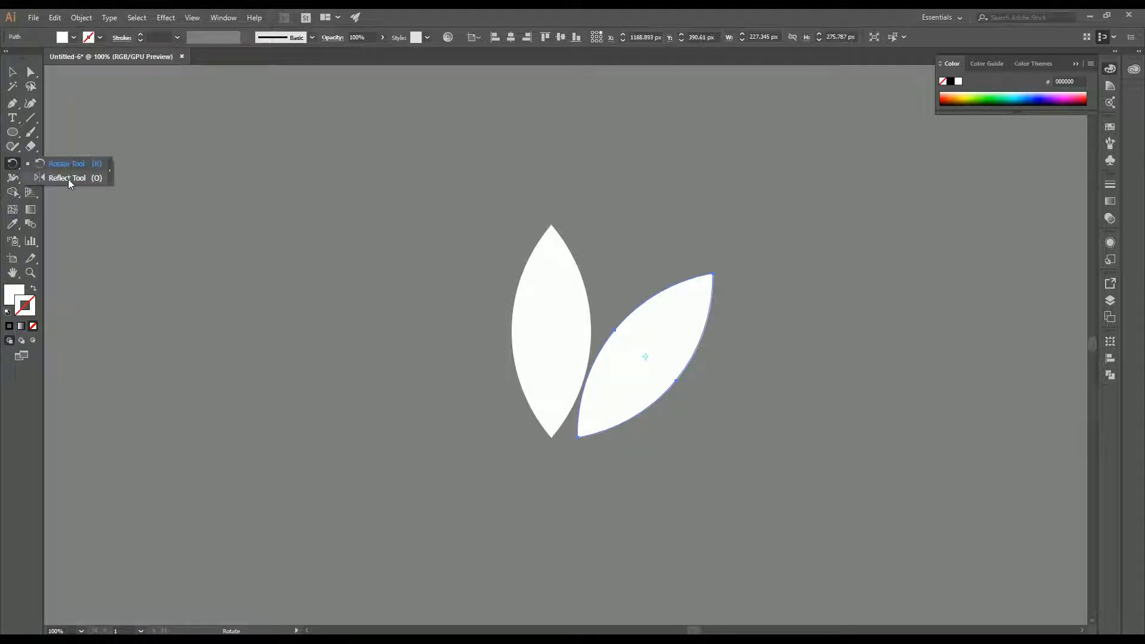
click(68, 179)
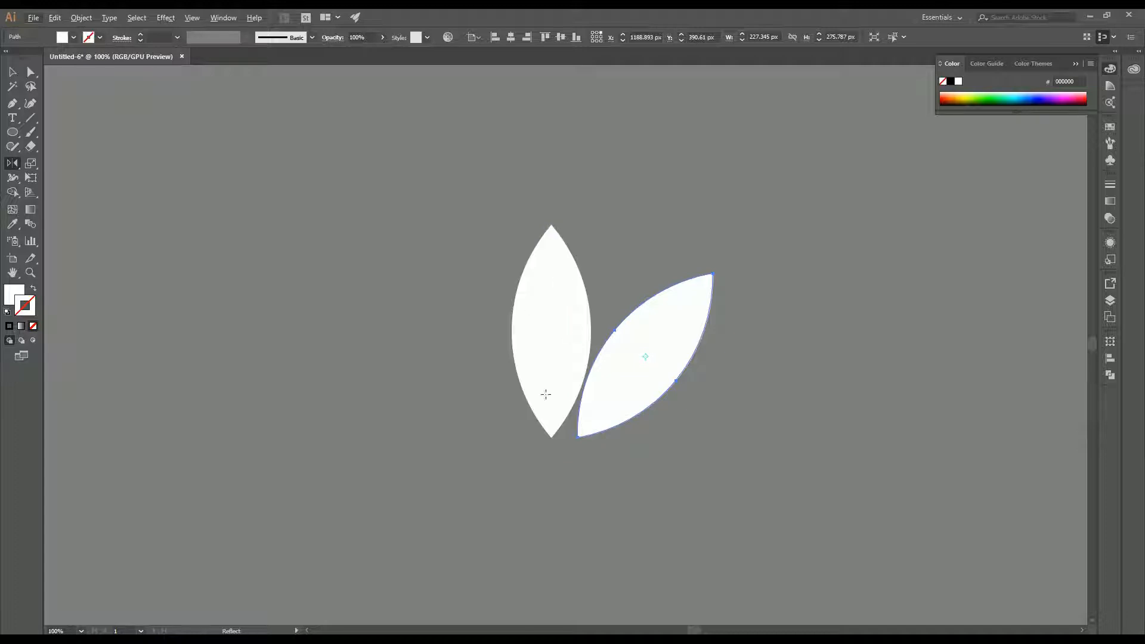
click(552, 439)
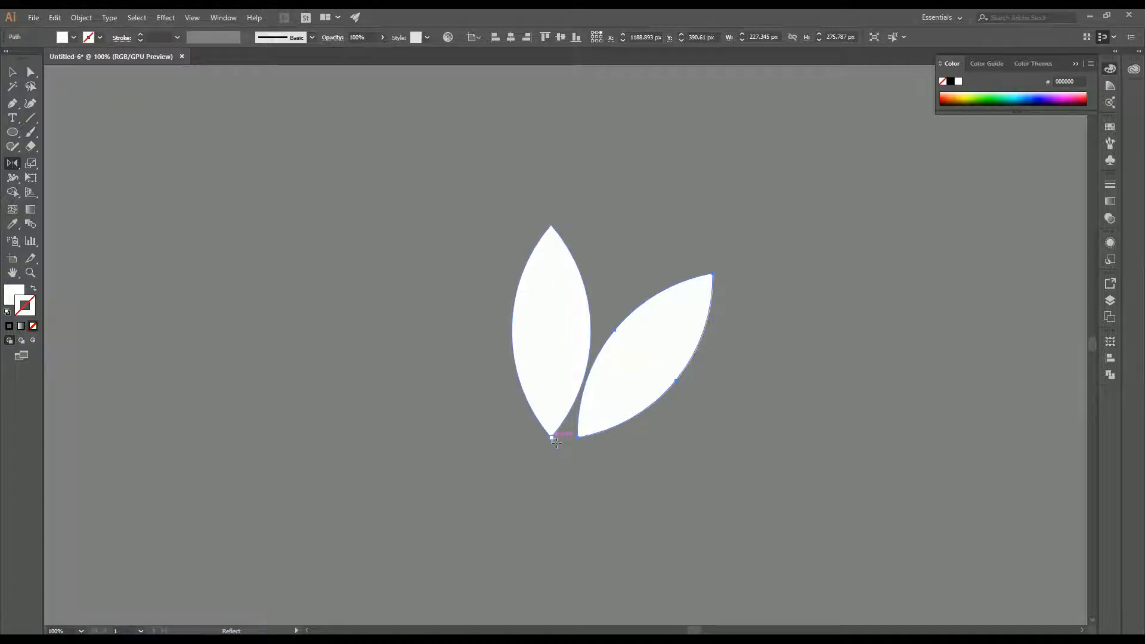
alt+click(553, 439)
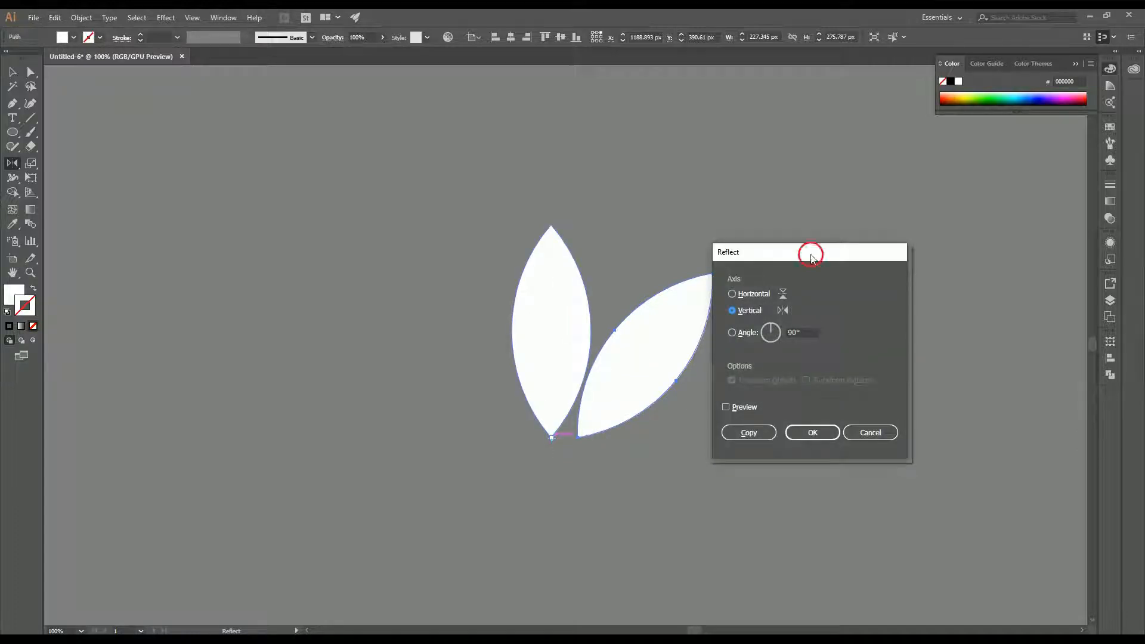
drag(811, 258, 944, 249)
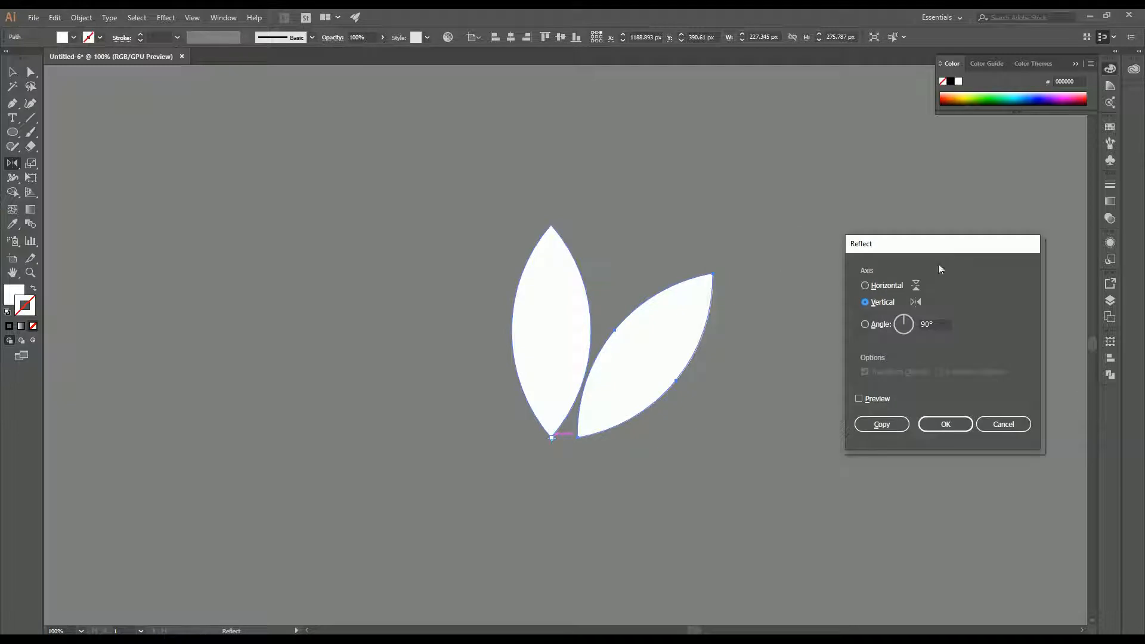
click(859, 399)
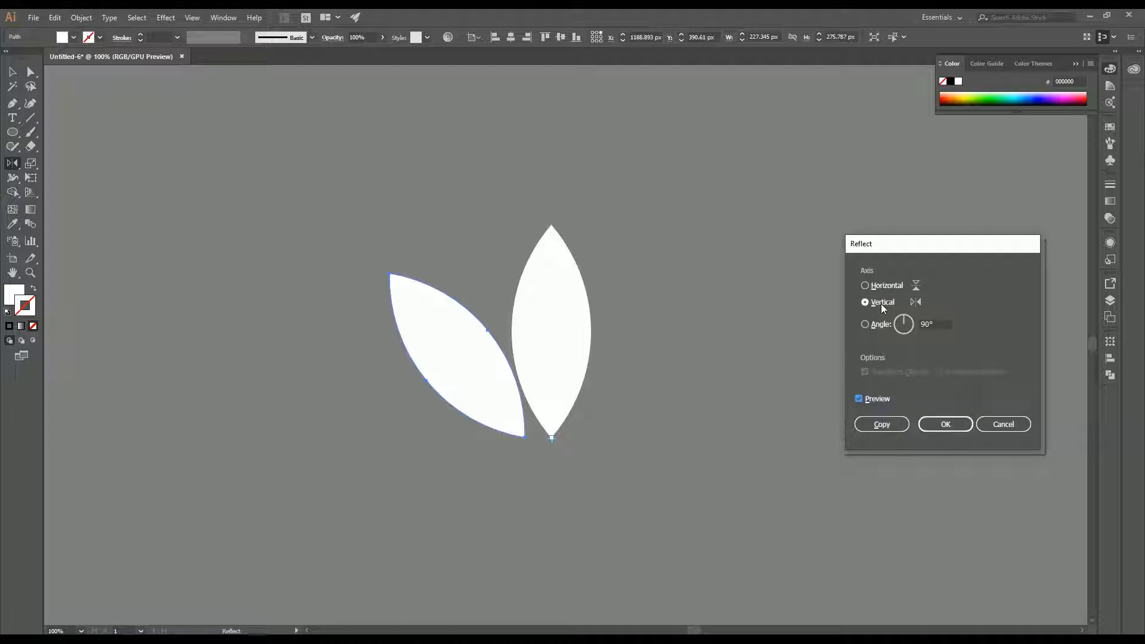
click(893, 425)
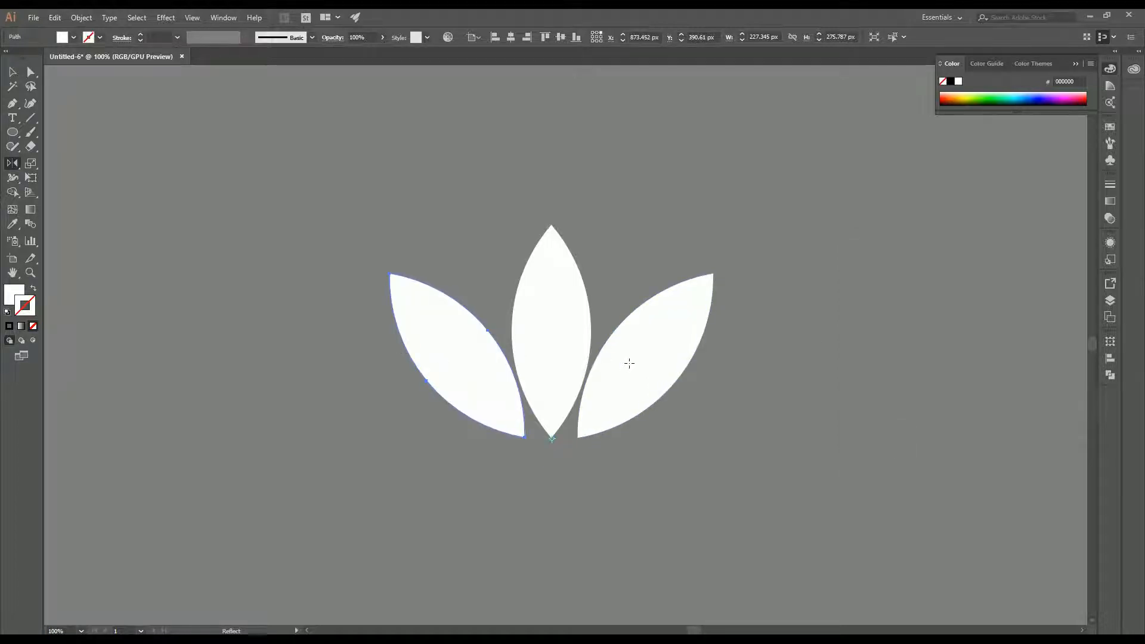
key(v)
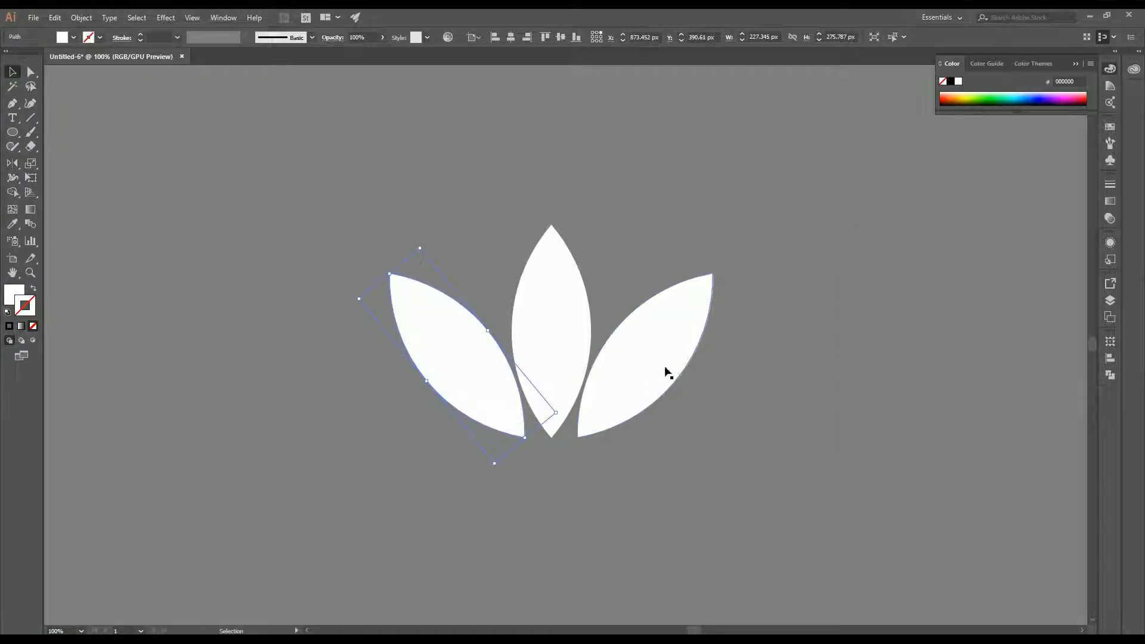
click(839, 342)
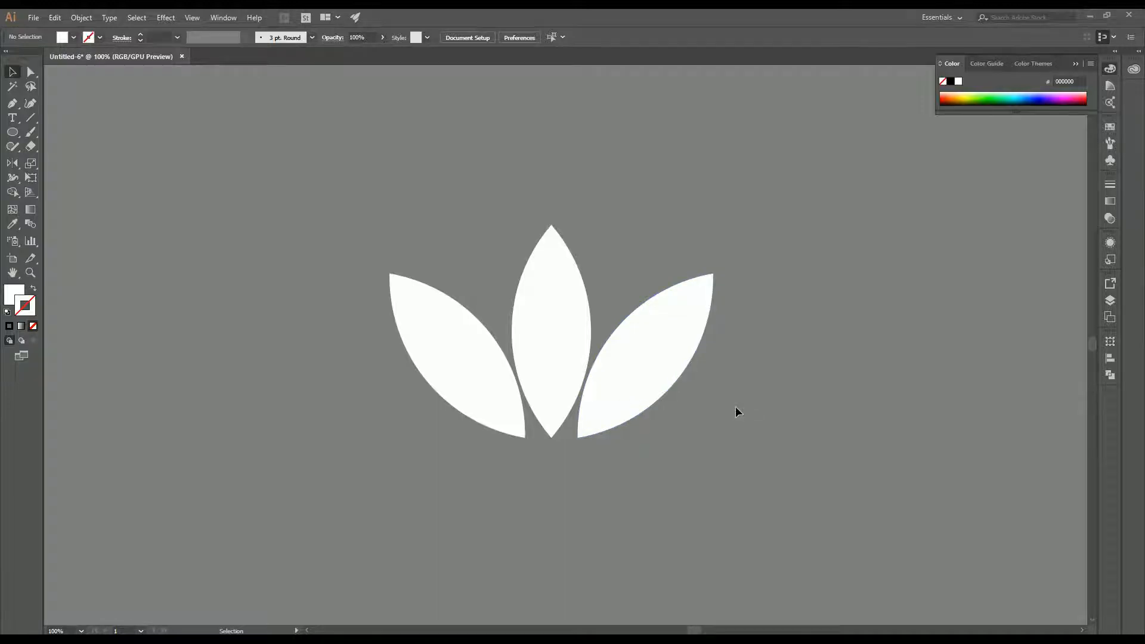
Using the reference logo image as a guide, draw a horizontal rectangle about 539 px wide and 16 px high across the leaves' lower part.
scroll(736, 409, down, 1)
key(alt+Tab)
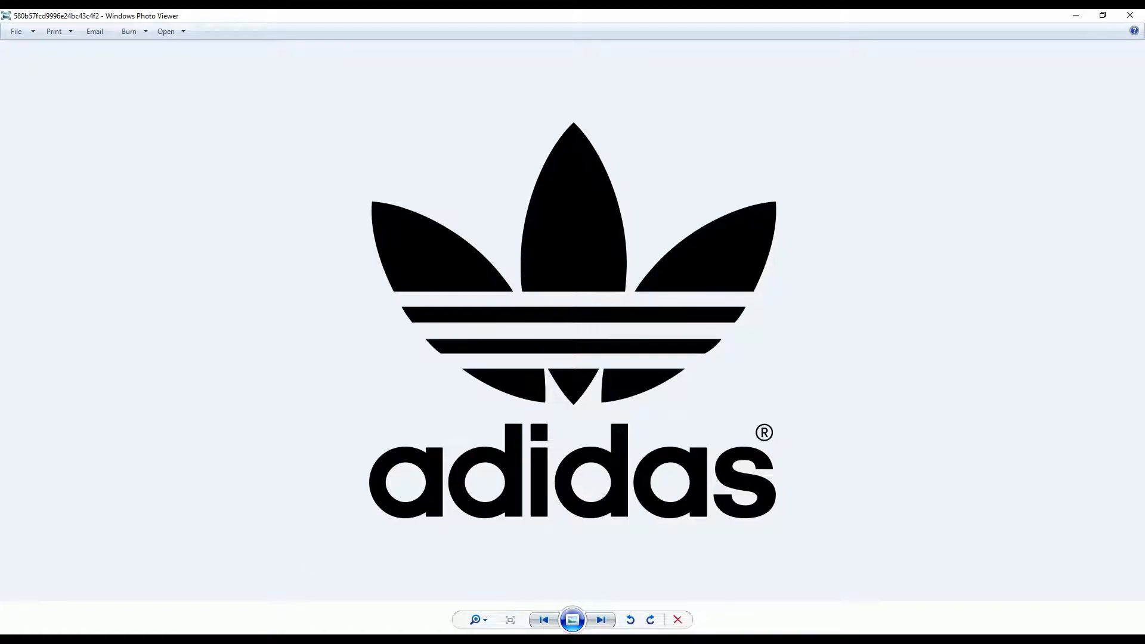
key(alt+Tab)
scroll(685, 378, up, 2)
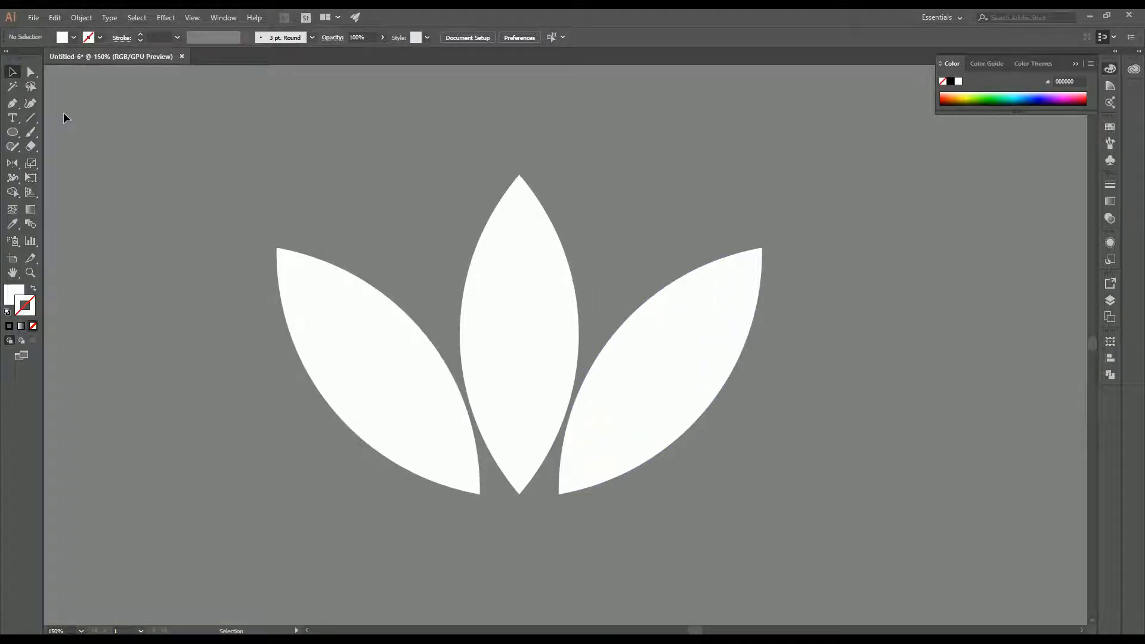
drag(12, 132, 66, 131)
drag(313, 443, 790, 452)
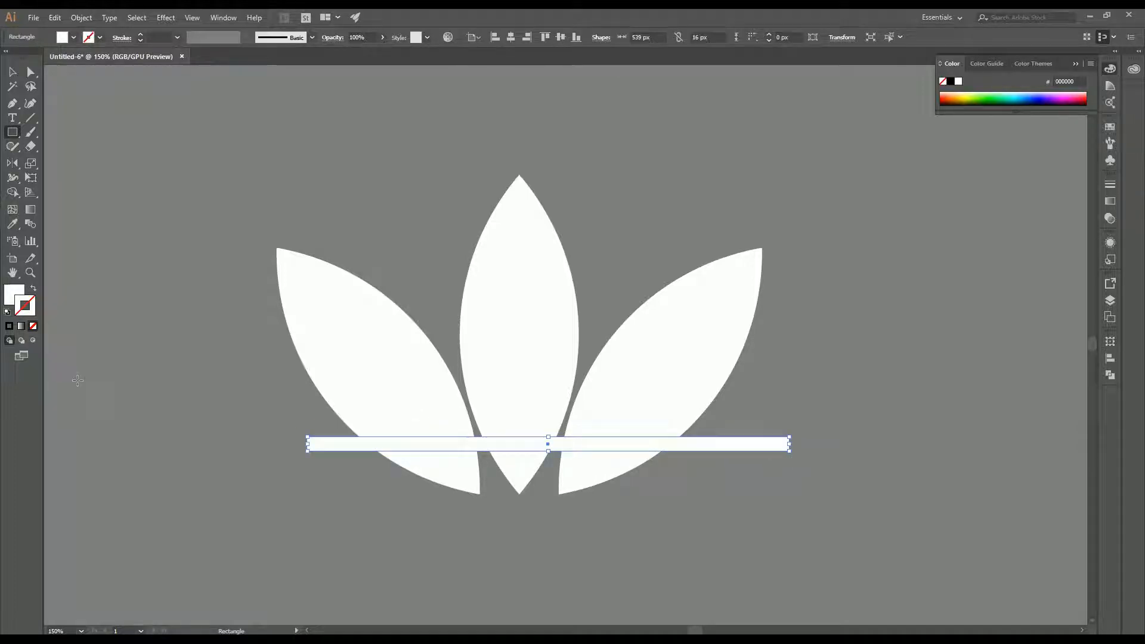
Change the fill of the thin rectangle across the leaves to black.
click(74, 37)
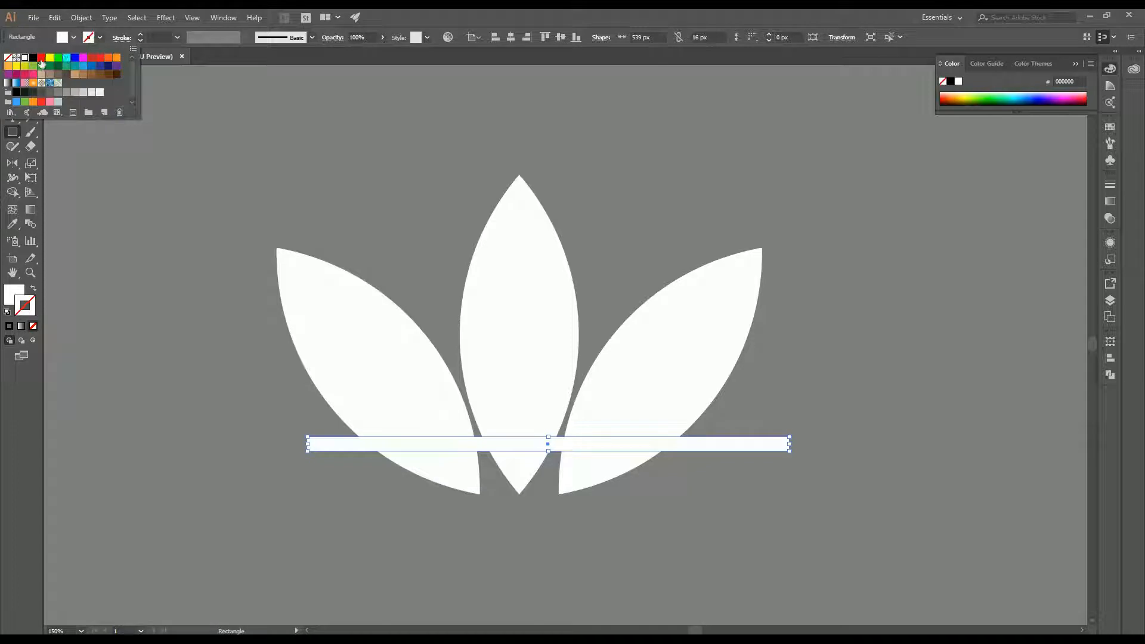
click(34, 58)
click(74, 37)
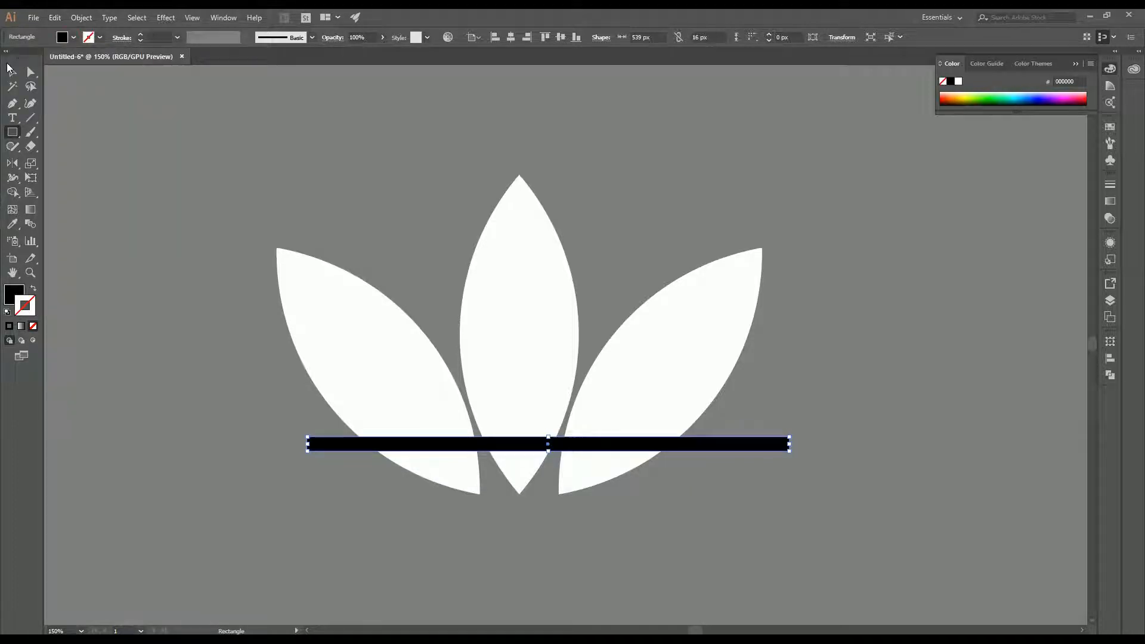
Centre the black bar horizontally on the upright leaf and compare its position with the reference logo image.
key(v)
drag(581, 451, 552, 455)
key(alt+Tab)
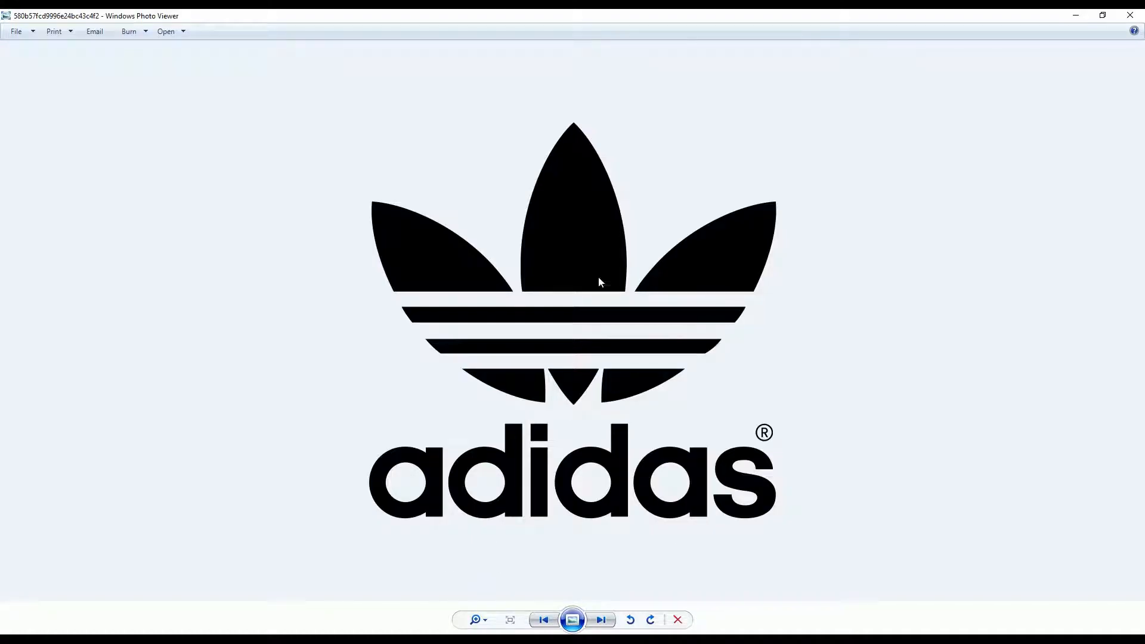
key(alt+Tab)
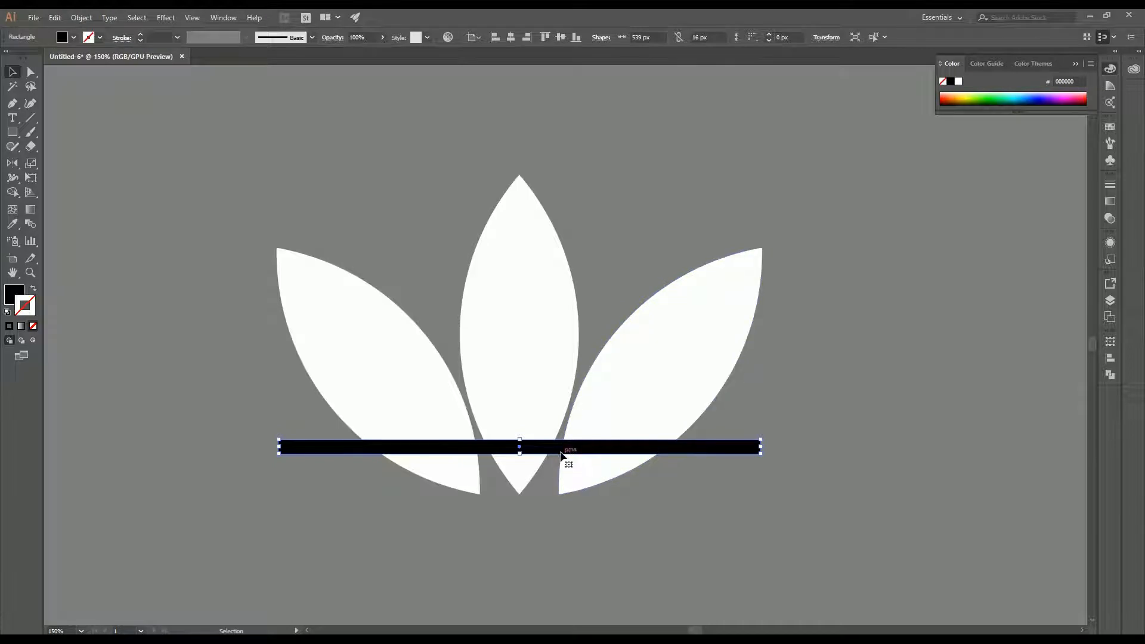
Place two copies of the 16 px bar above it and nudge the topmost copy down slightly, checking against the reference logo.
scroll(561, 458, up, 1)
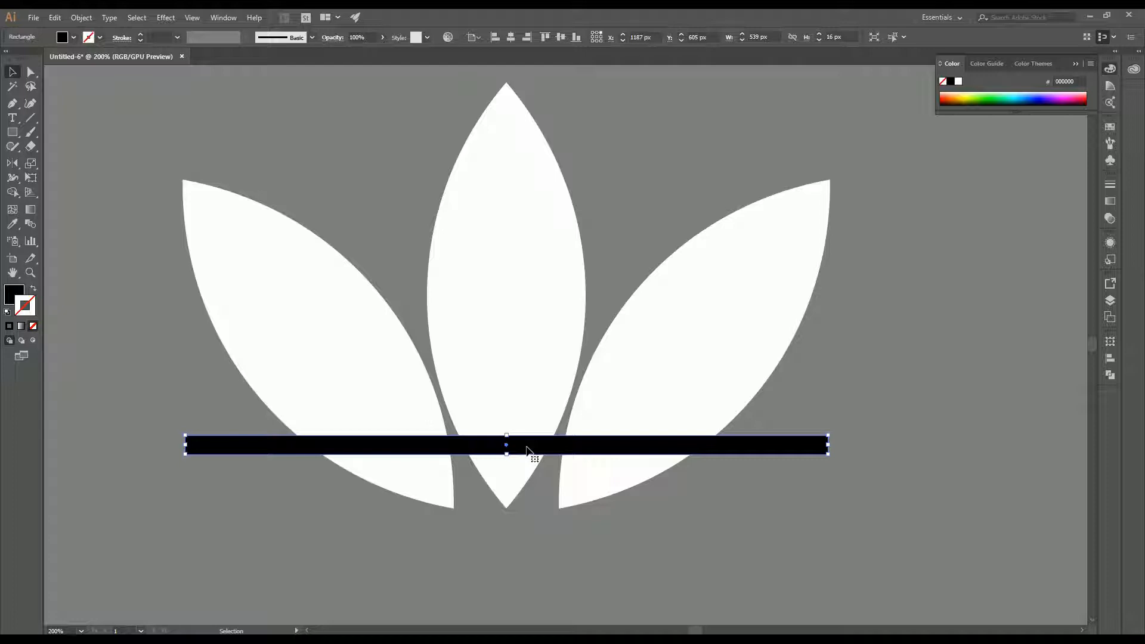
drag(527, 450, 532, 353)
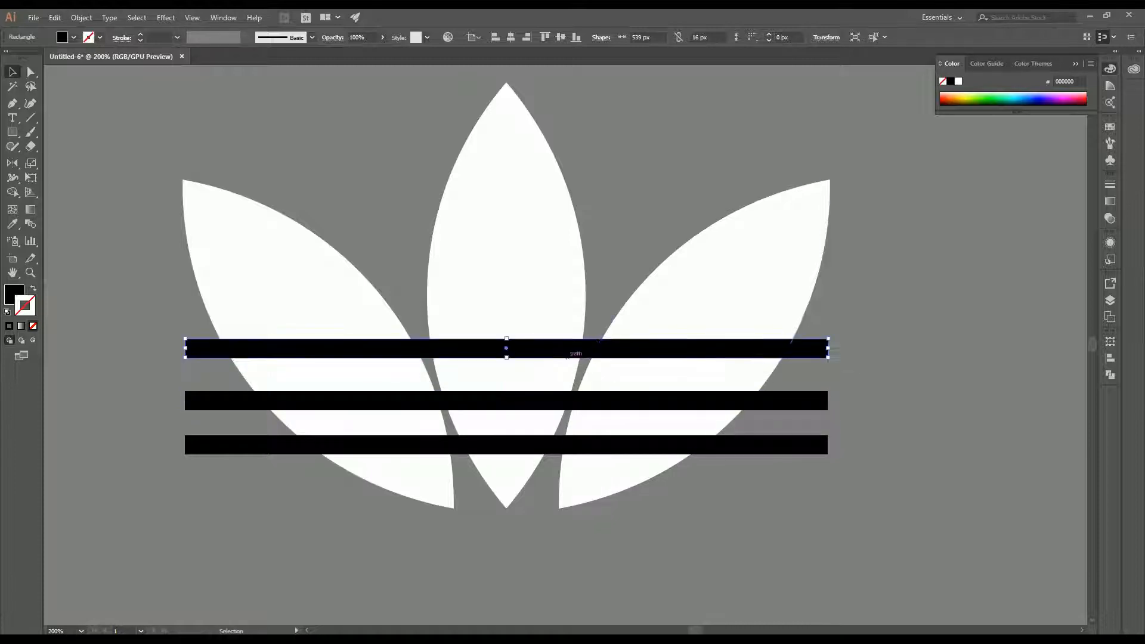
key(alt+Tab)
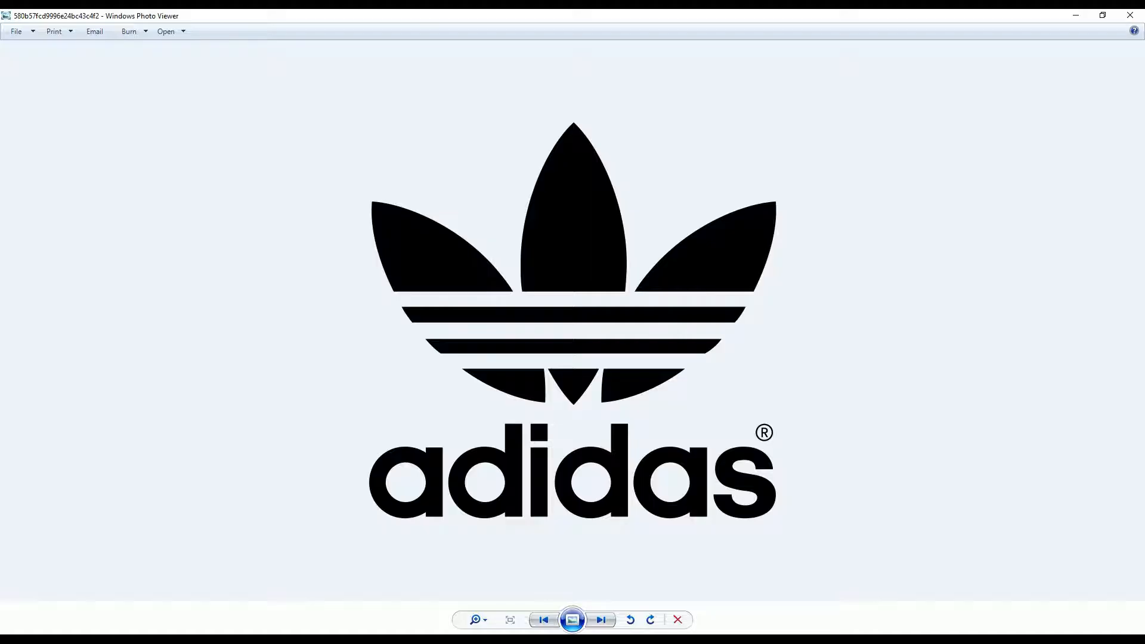
key(alt+Tab)
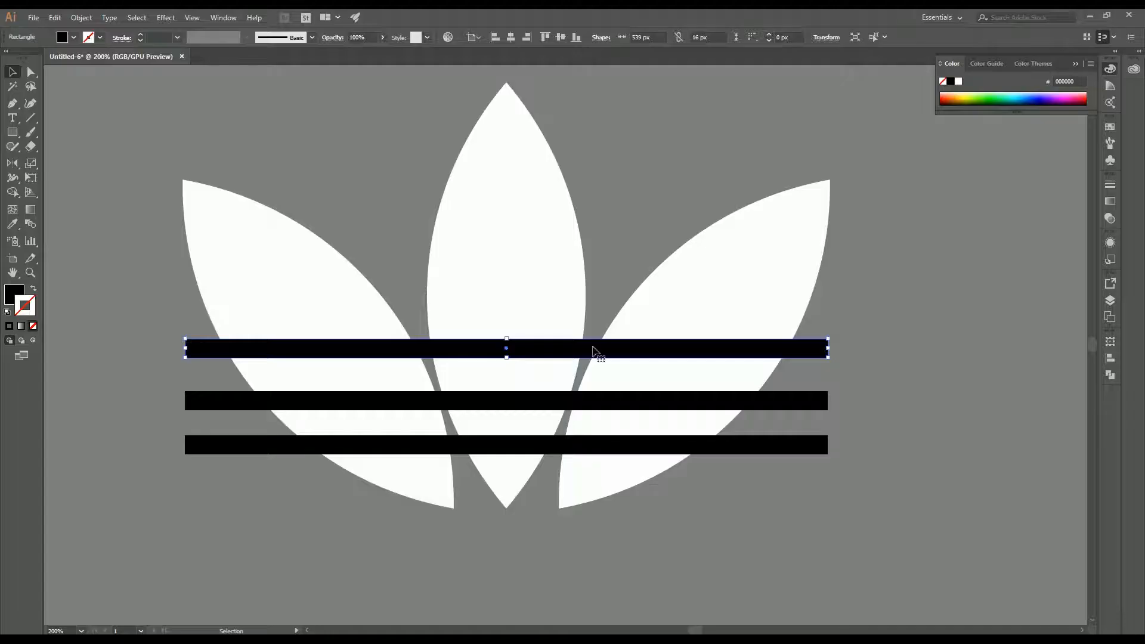
key(Down)
key(Down)
key(Down)
key(Down)
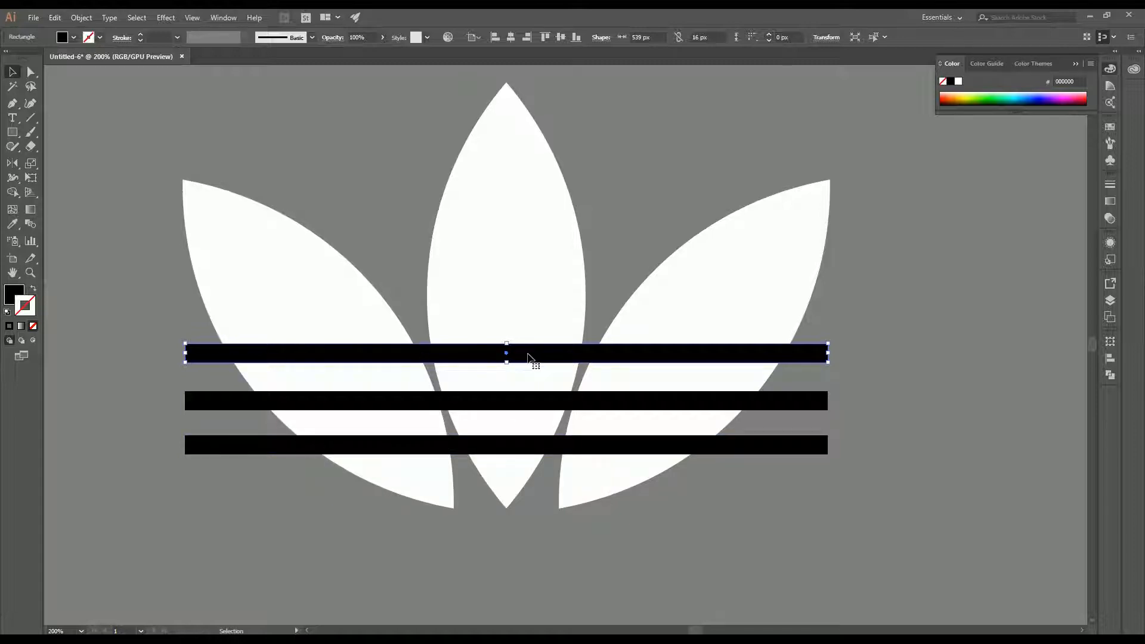
Delete the two upper bar copies, keeping only the lowest bar.
key(Delete)
click(529, 398)
key(Delete)
Thicken the remaining black bar to 21 px high about its centre.
click(514, 445)
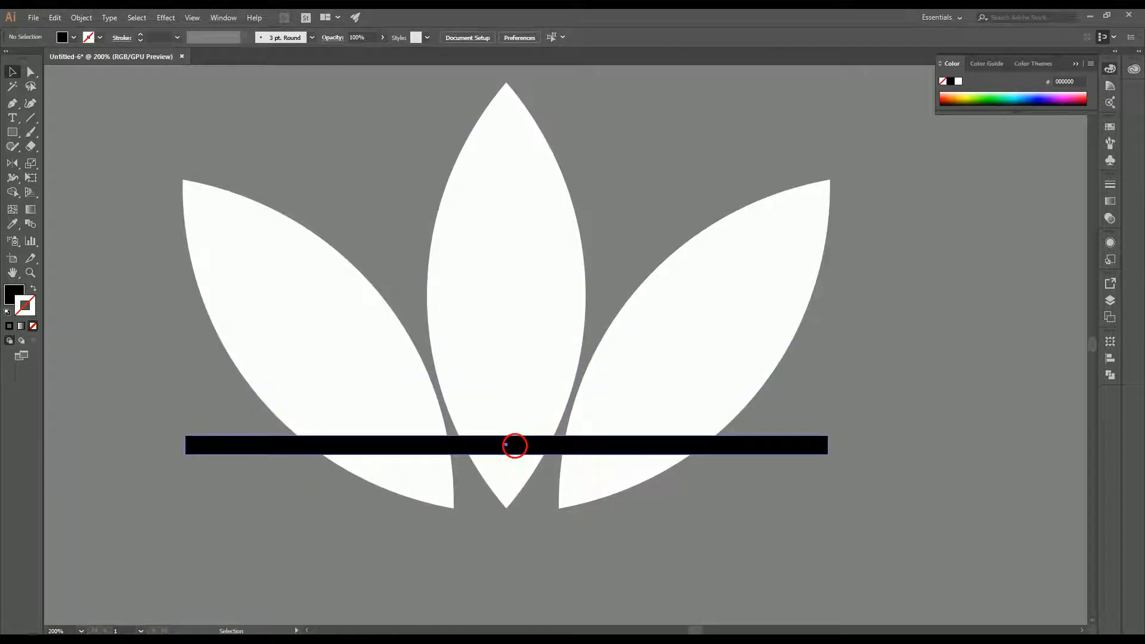
drag(511, 442, 568, 444)
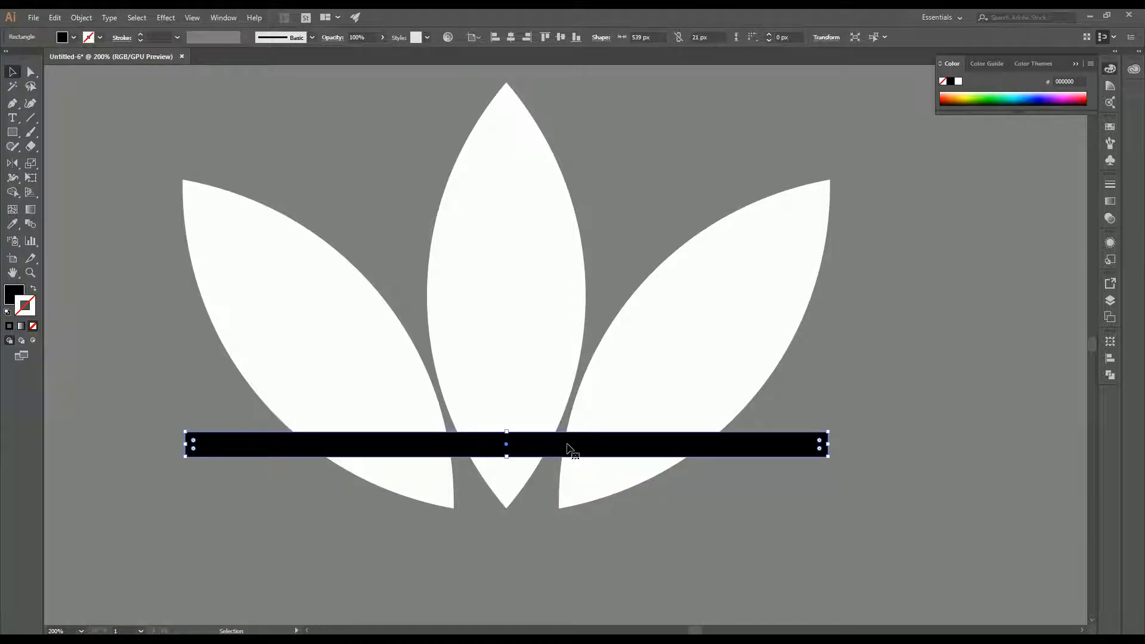
key(Down)
key(Up)
Place two evenly spaced copies of the 21 px bar above it, the topmost at Y about 514 px, and compare with the reference logo.
drag(552, 444, 552, 342)
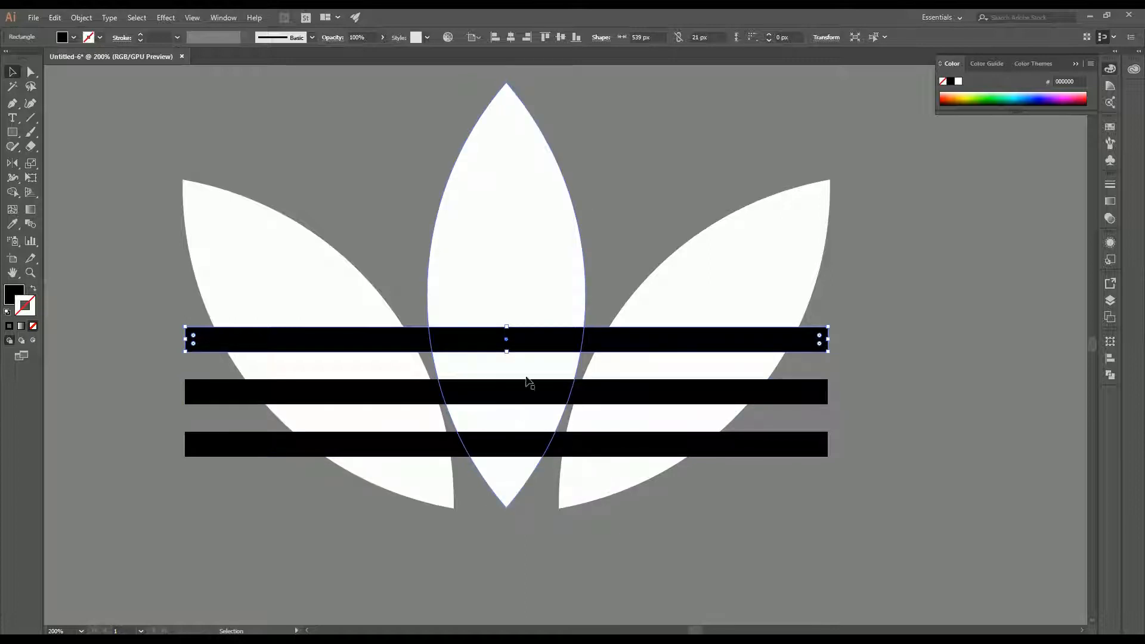
key(alt+Tab)
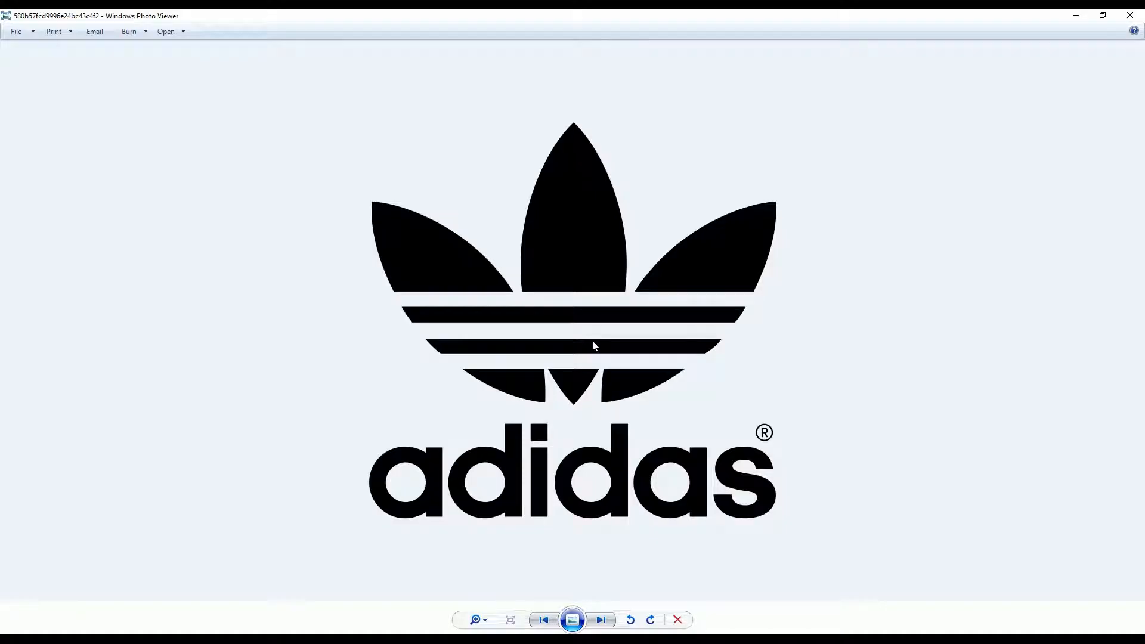
key(alt+Tab)
Nudge the middle bar down about 4 px toward the lowest bar.
scroll(590, 484, up, 2)
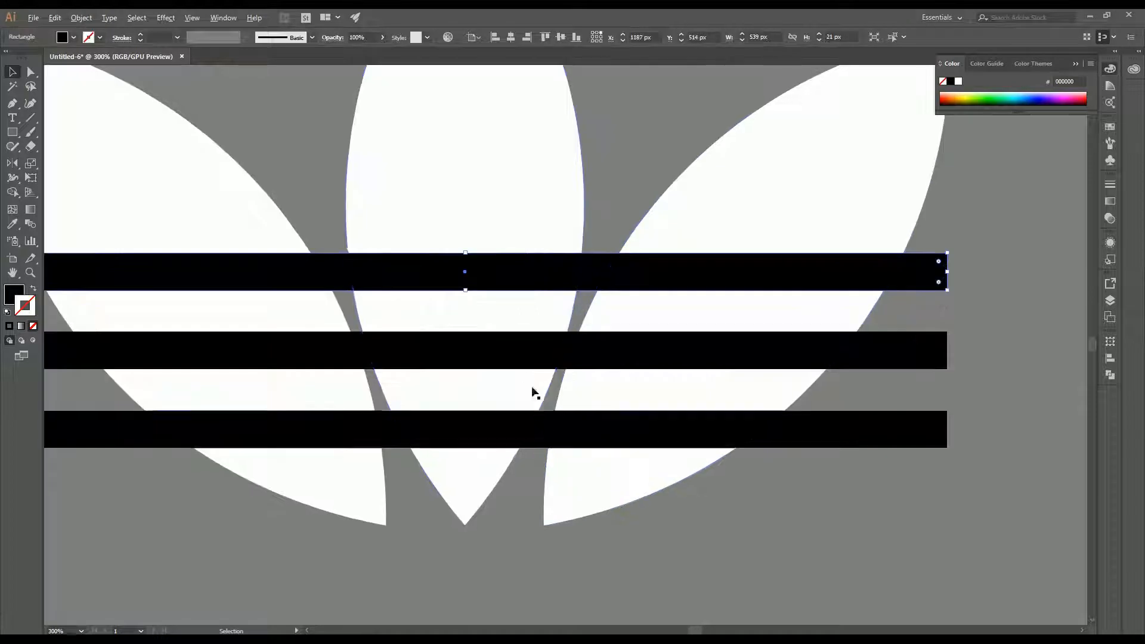
click(517, 358)
key(Down)
key(Down)
key(Down)
key(Down)
Nudge the topmost bar down to Y 519 px to even out the gaps between the bars.
click(511, 281)
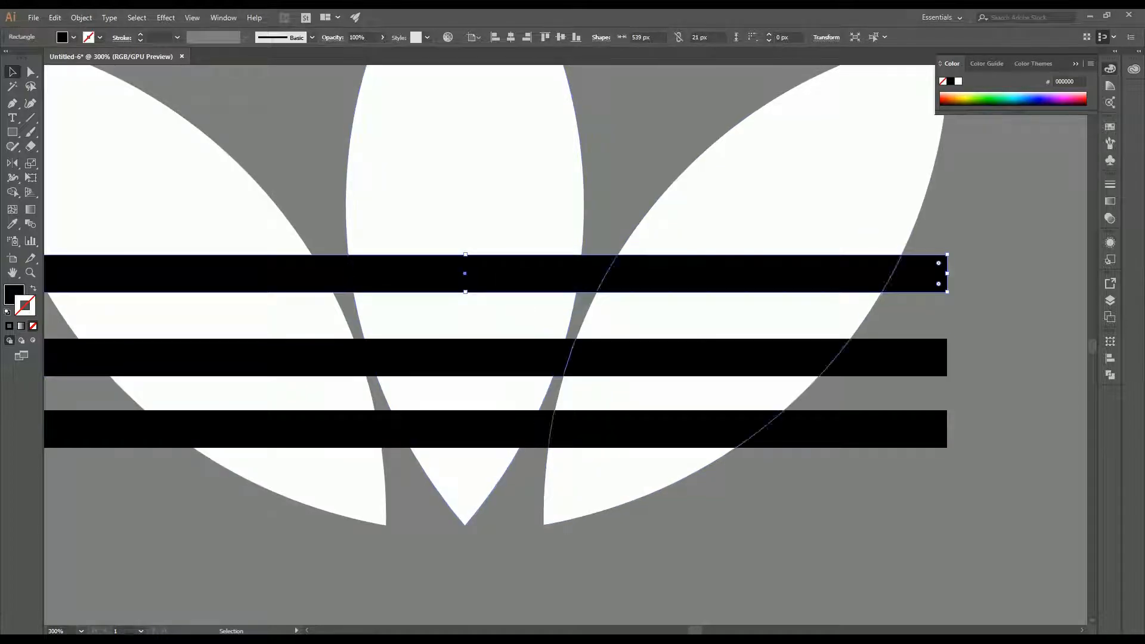
key(Down)
key(Down)
key(Down)
key(Down)
key(Down)
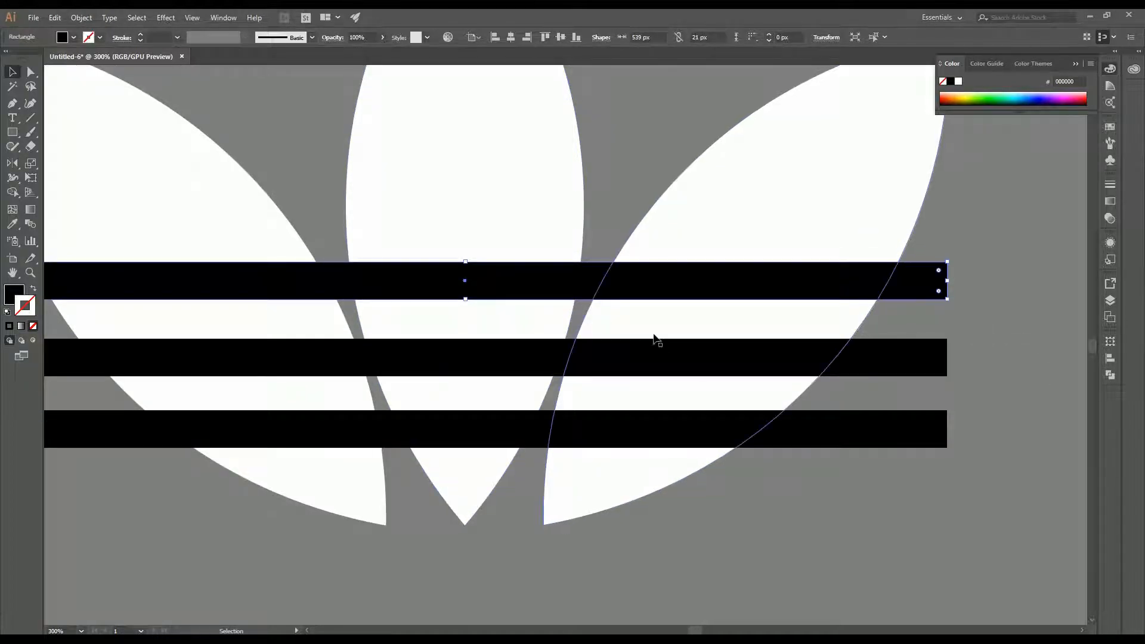
Select all leaves and bars and remove the topmost bar's regions with the Shape Builder, cutting a gap through the three leaves.
scroll(656, 338, down, 1)
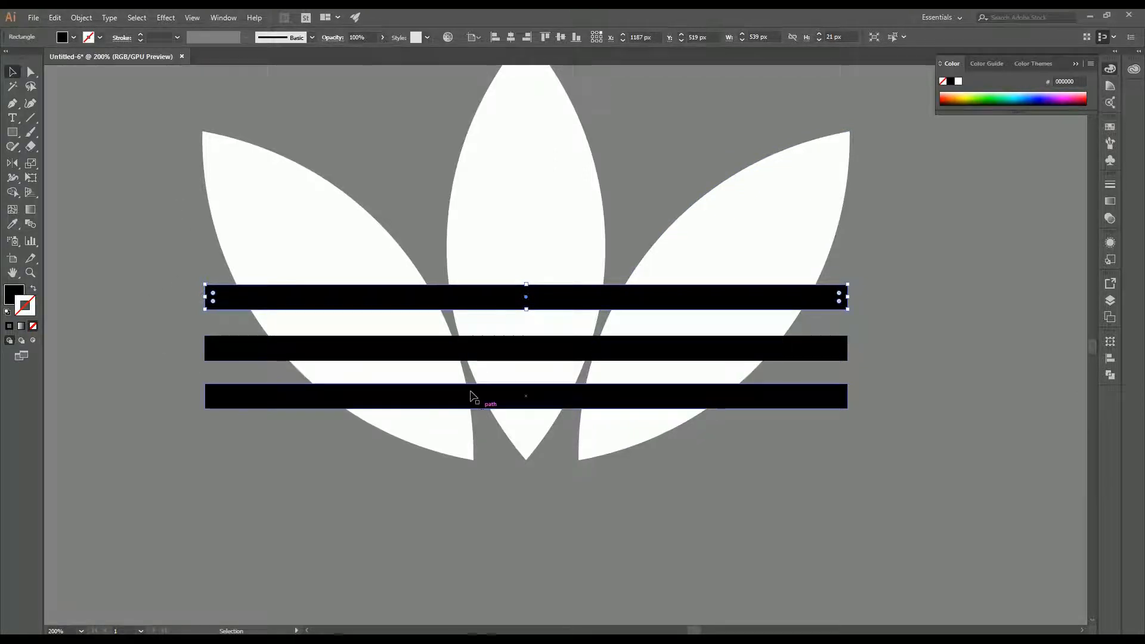
scroll(582, 363, down, 2)
click(341, 174)
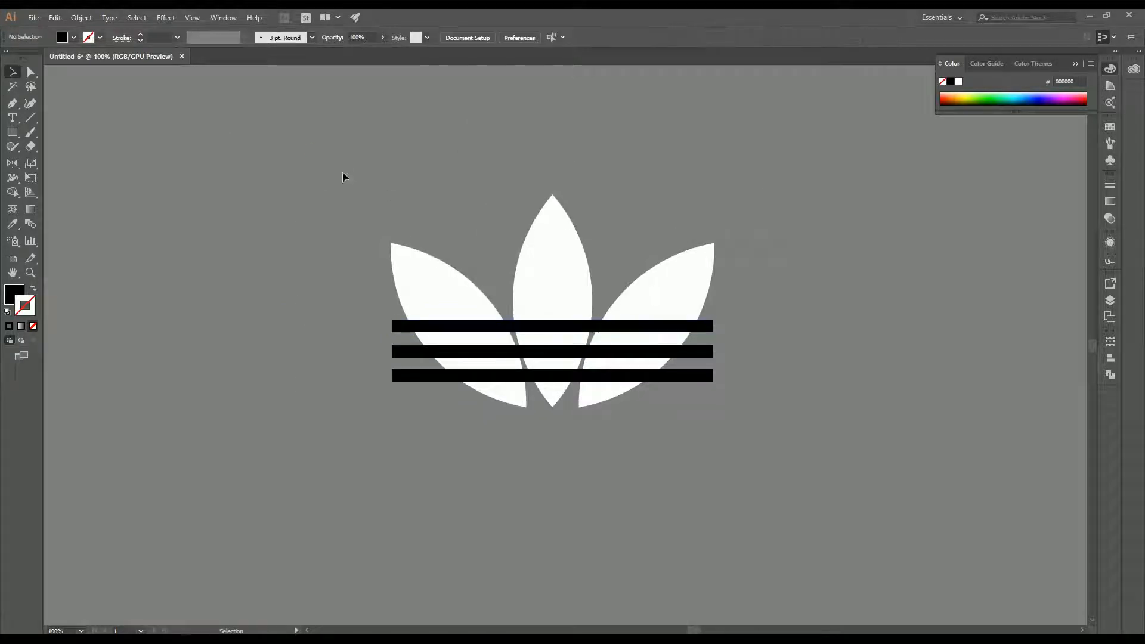
key(ctrl+a)
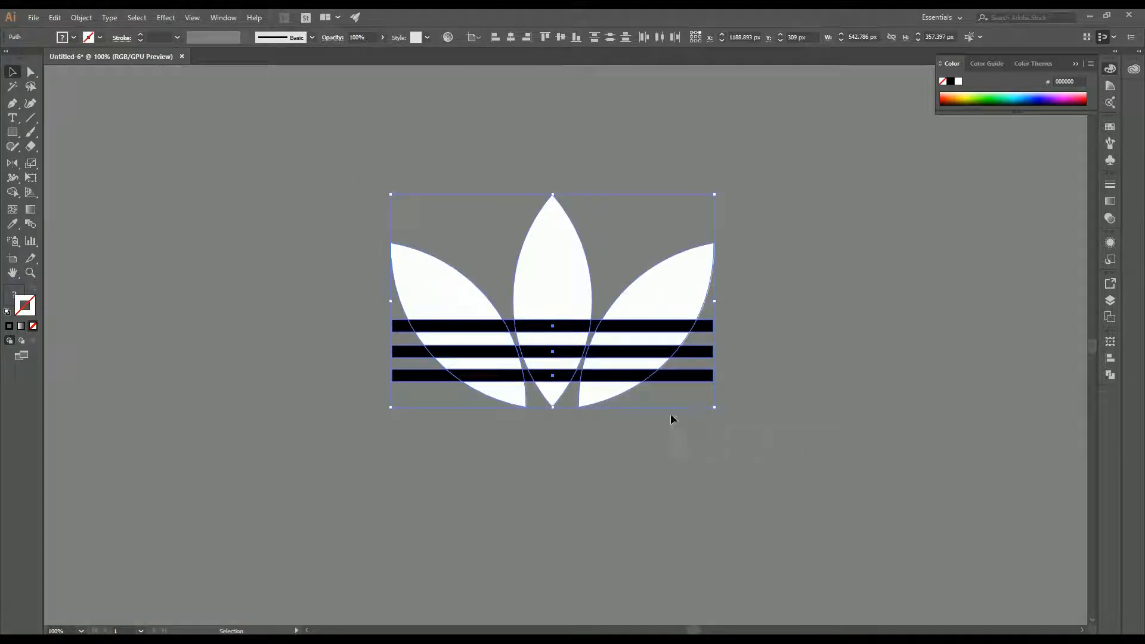
scroll(503, 315, up, 2)
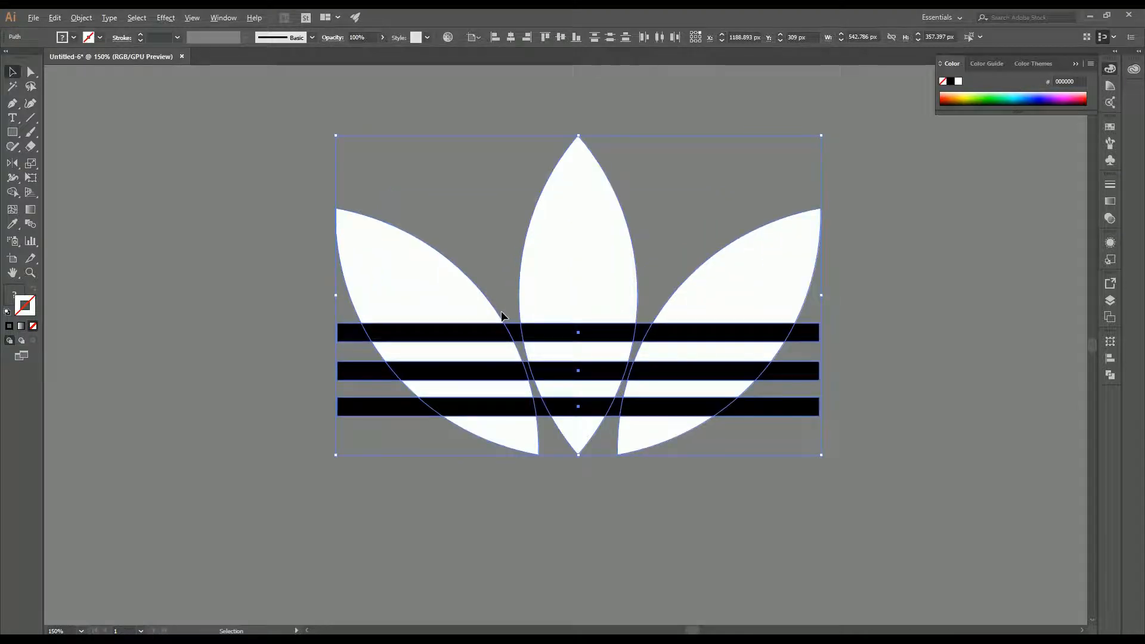
click(12, 192)
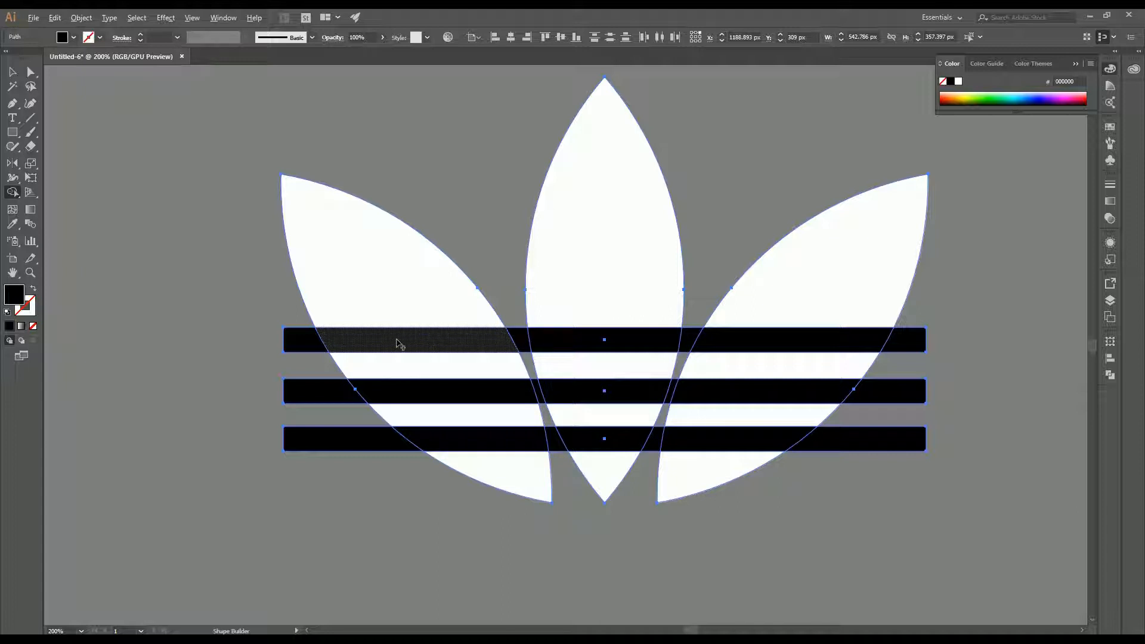
drag(352, 345, 327, 345)
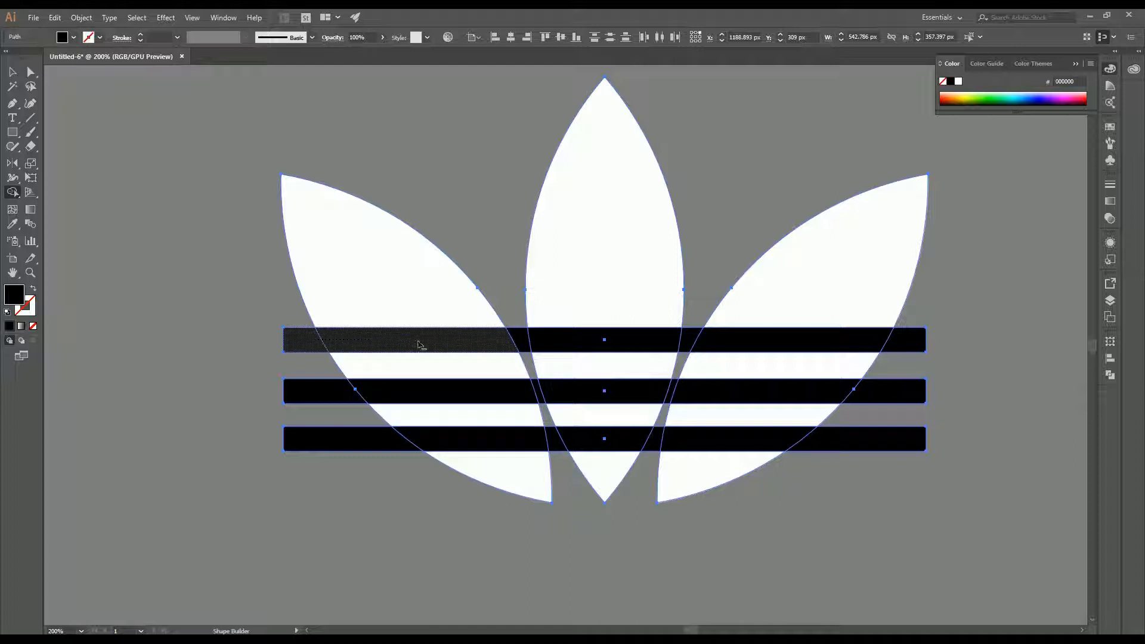
drag(421, 345, 544, 348)
drag(666, 351, 799, 344)
alt+click(890, 345)
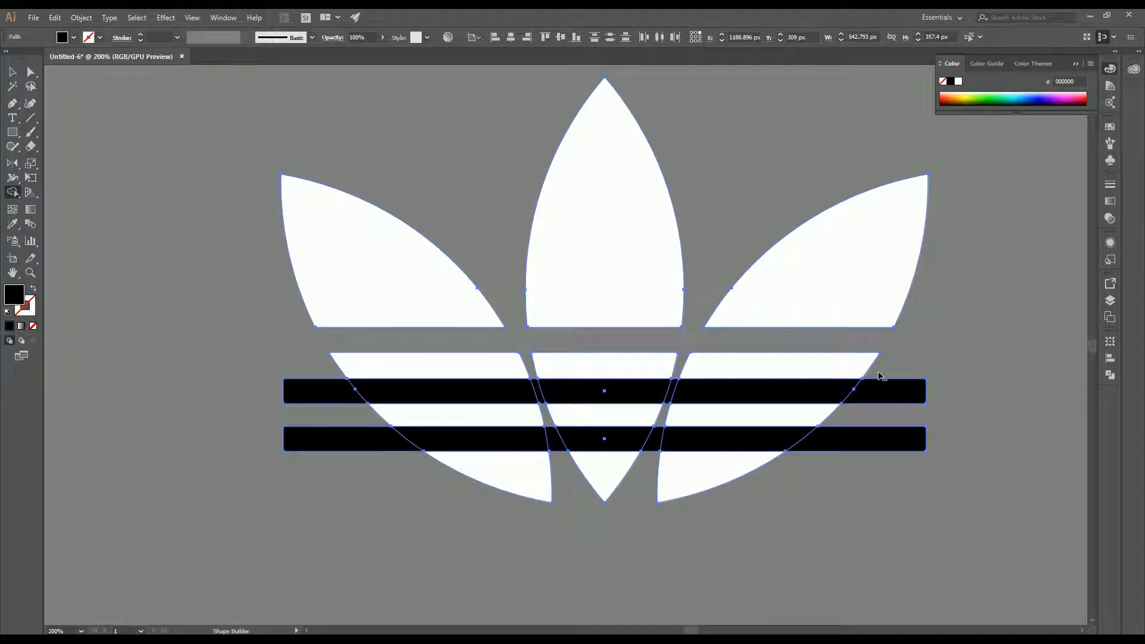
Subtract the middle and lowest bars' regions from the leaves with the Shape Builder.
drag(701, 397, 420, 399)
alt+click(357, 398)
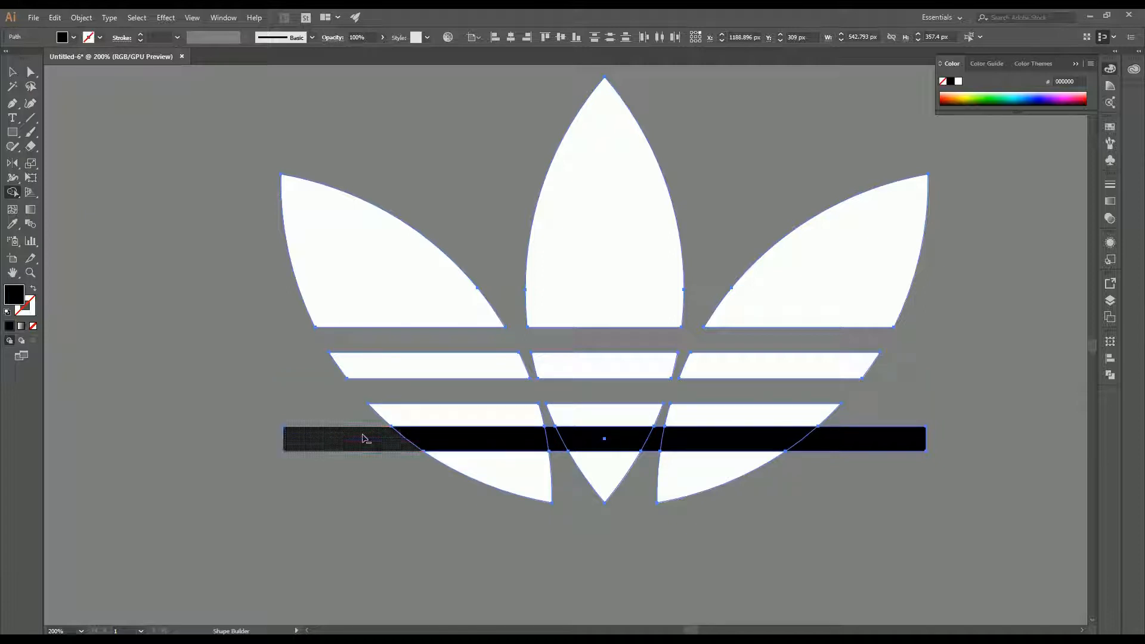
drag(389, 445, 540, 446)
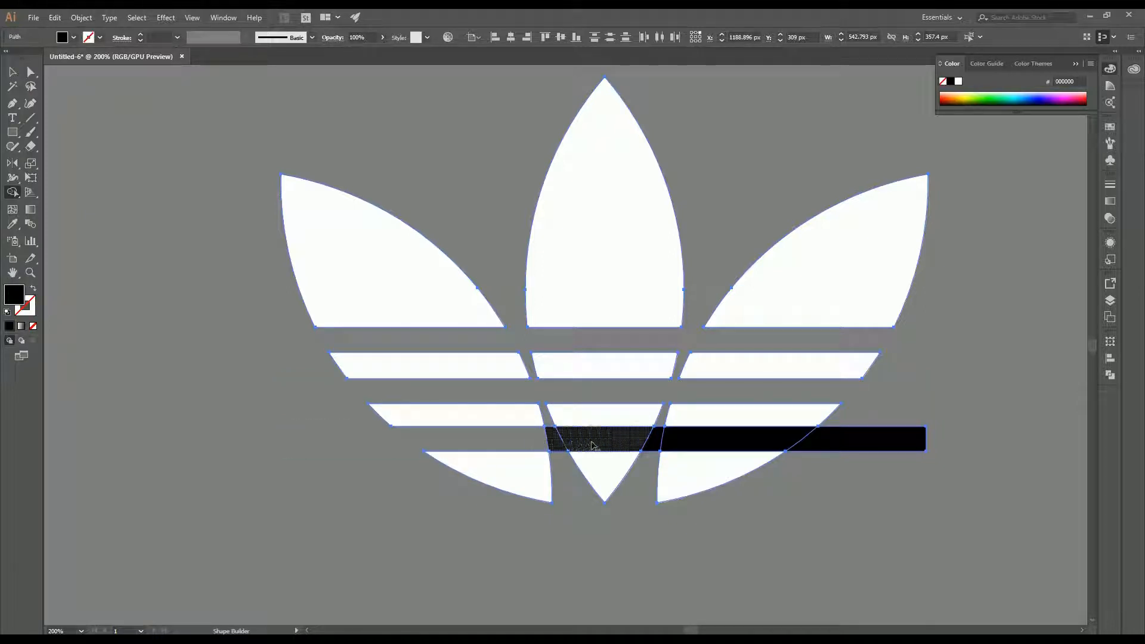
alt+click(636, 443)
drag(636, 443, 851, 445)
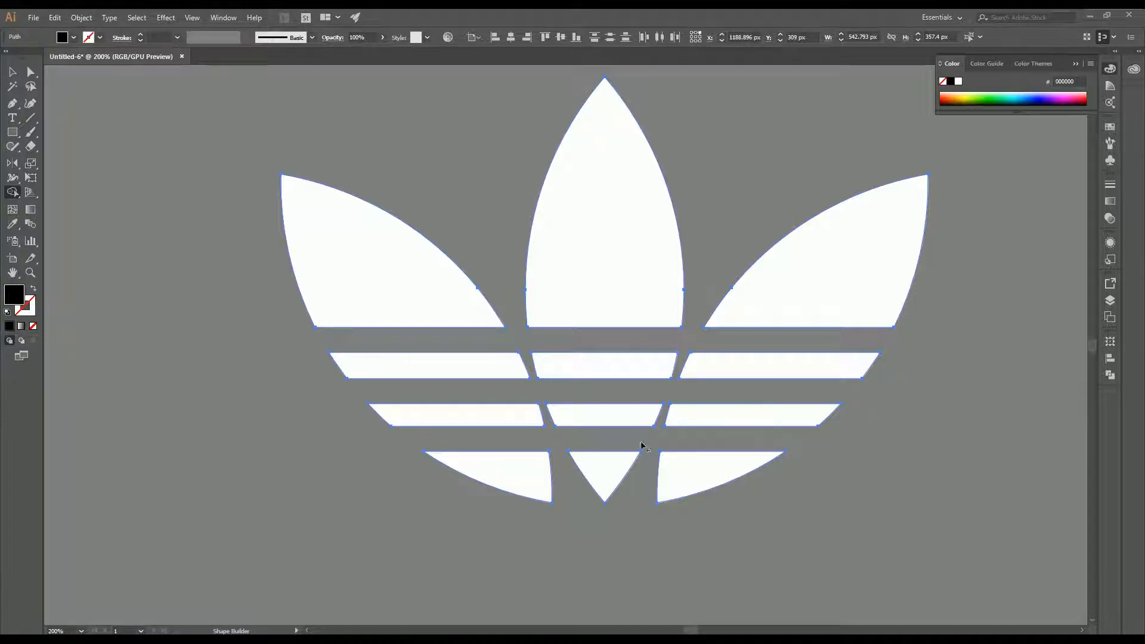
Following the reference logo, draw a white four-sided Pen shape about 212 px wide and 22 px high bridging the gaps in the upper stripe.
key(alt+Tab)
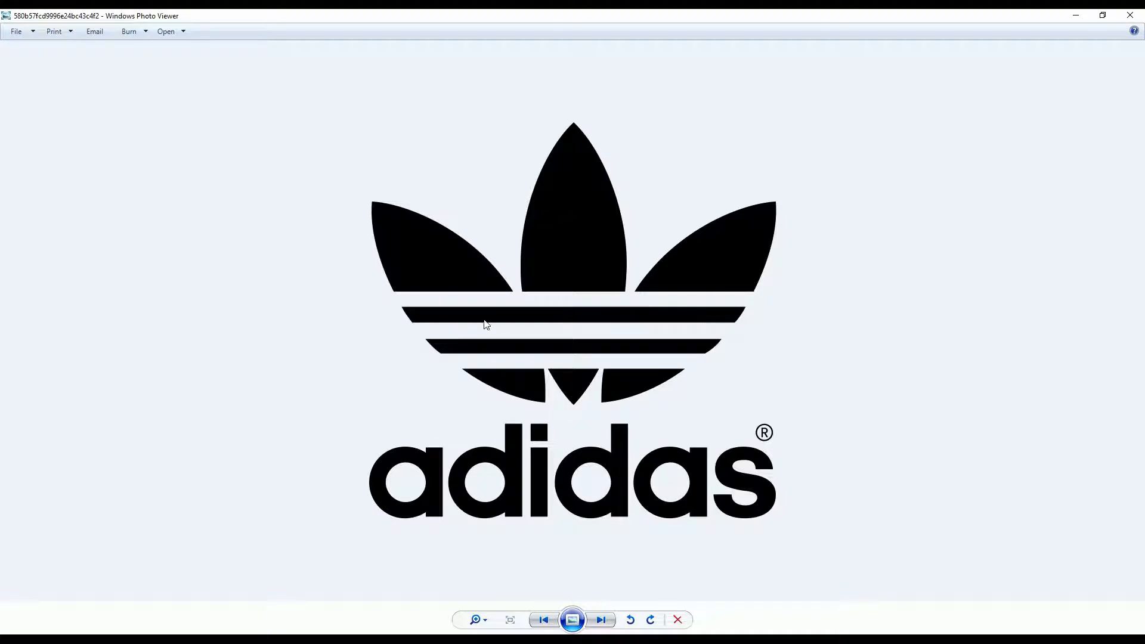
key(alt+Tab)
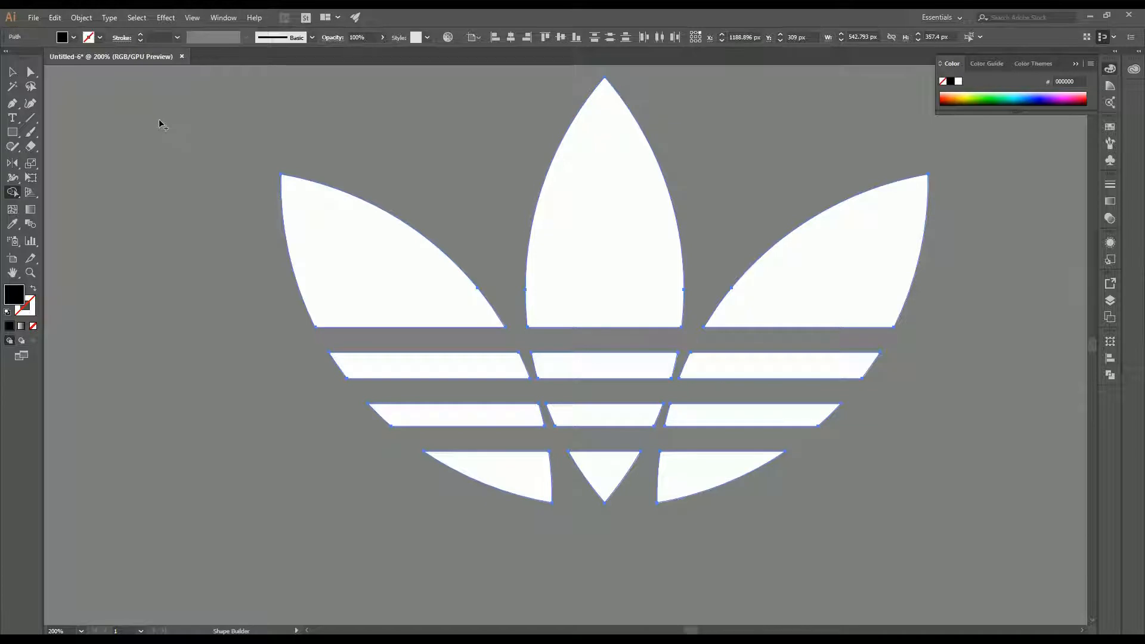
click(13, 105)
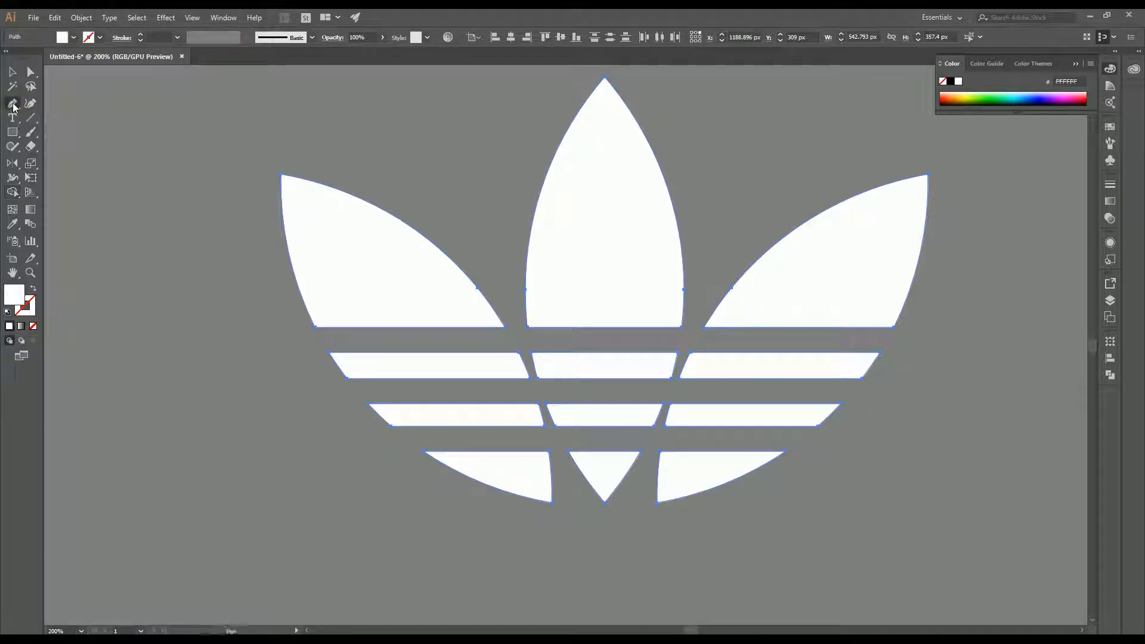
click(484, 353)
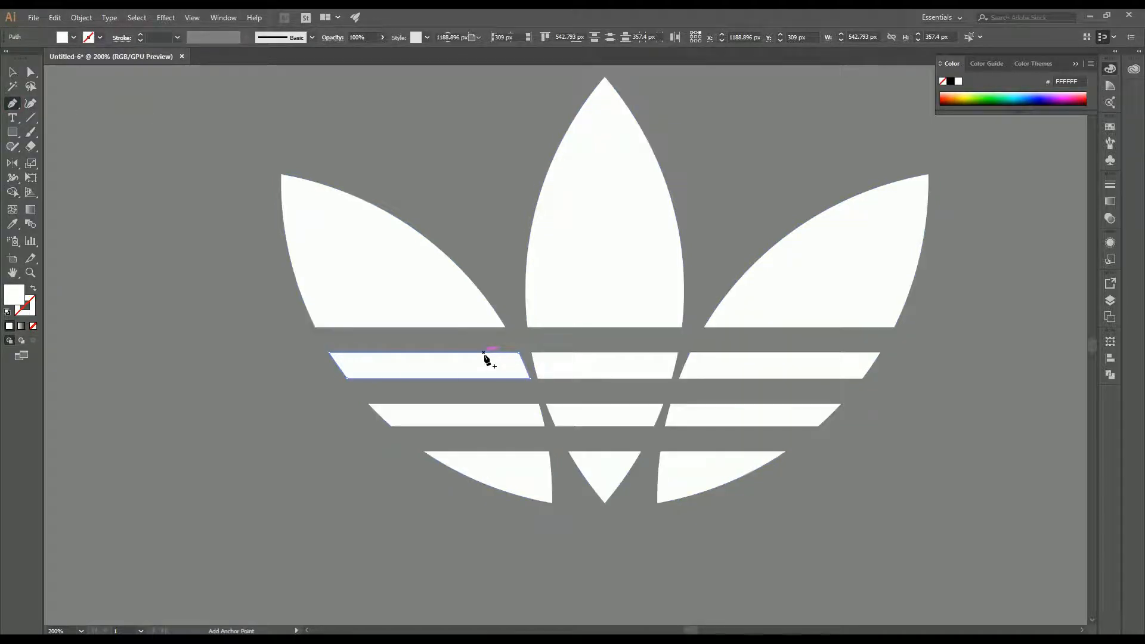
click(724, 353)
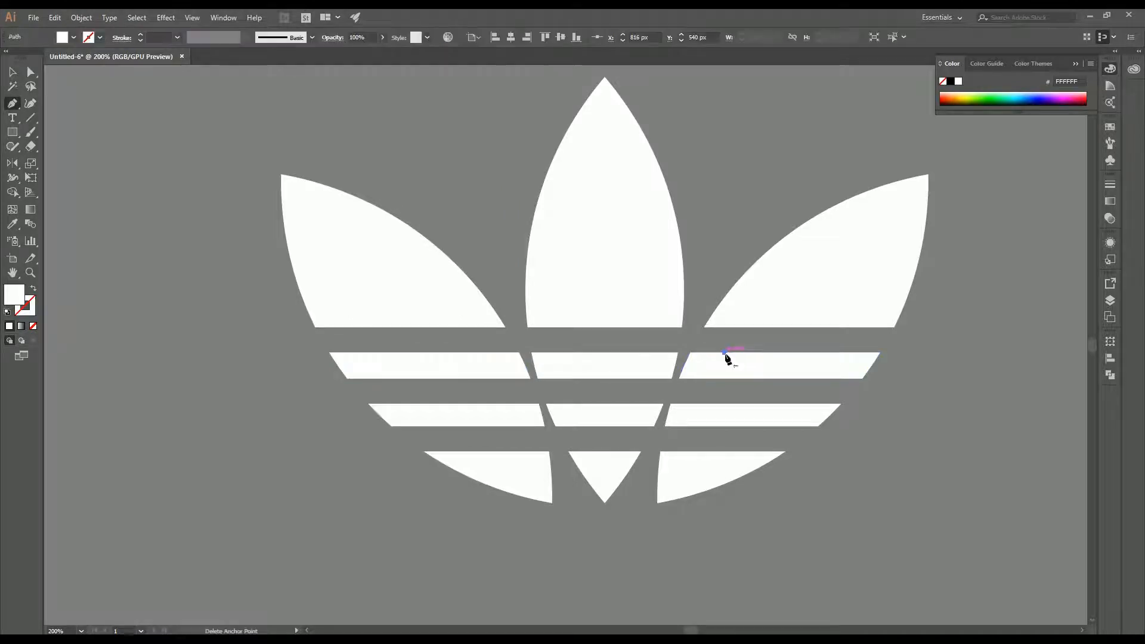
click(717, 378)
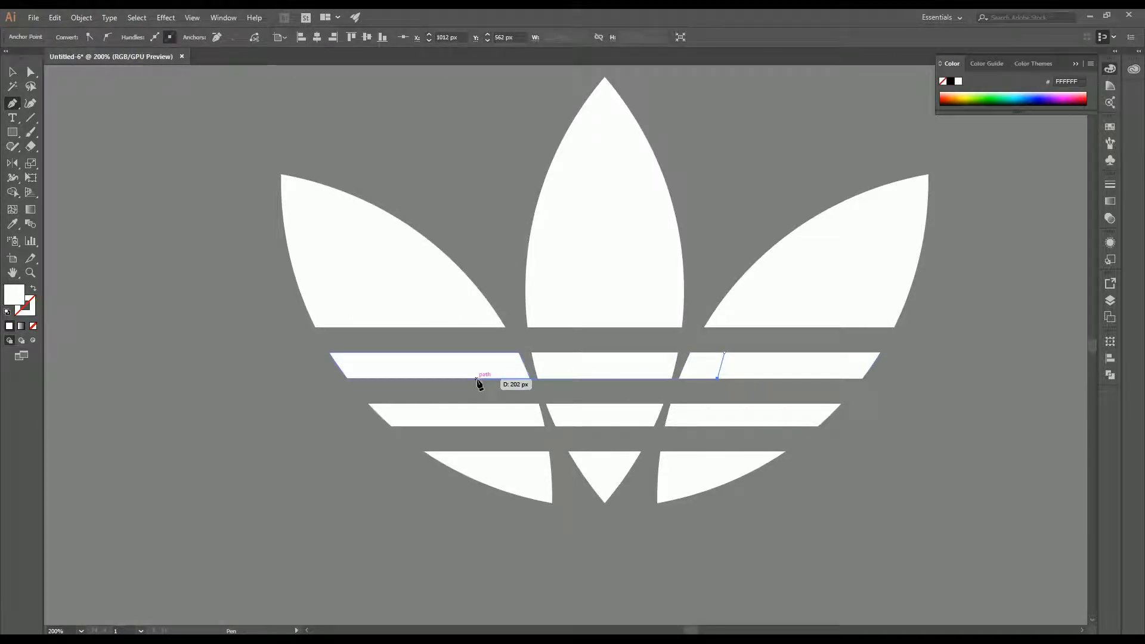
click(479, 379)
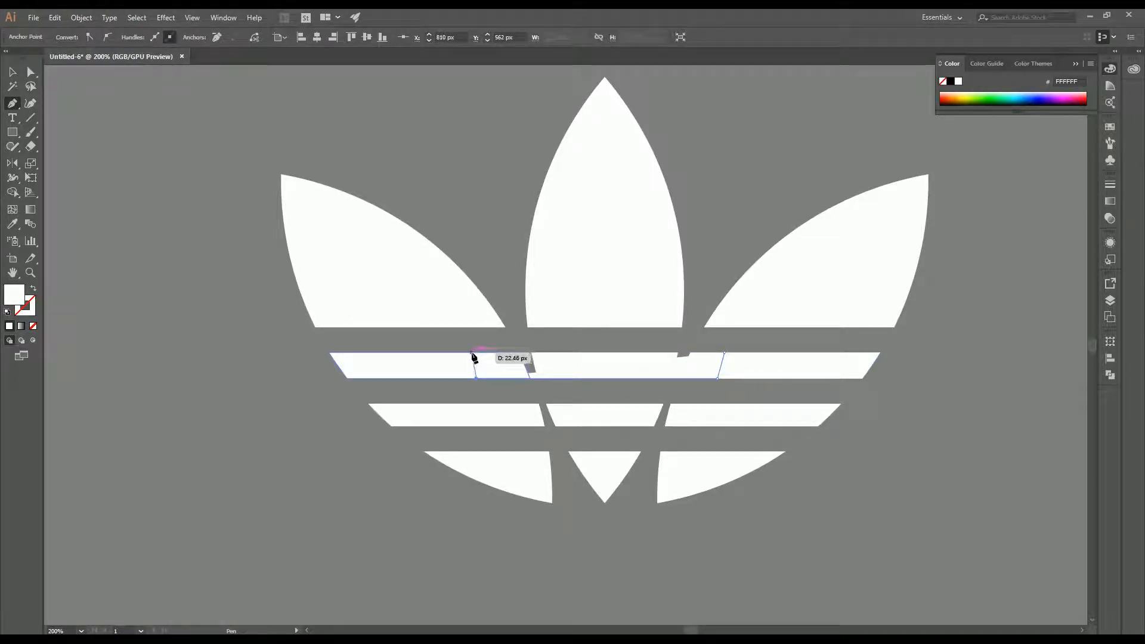
click(471, 353)
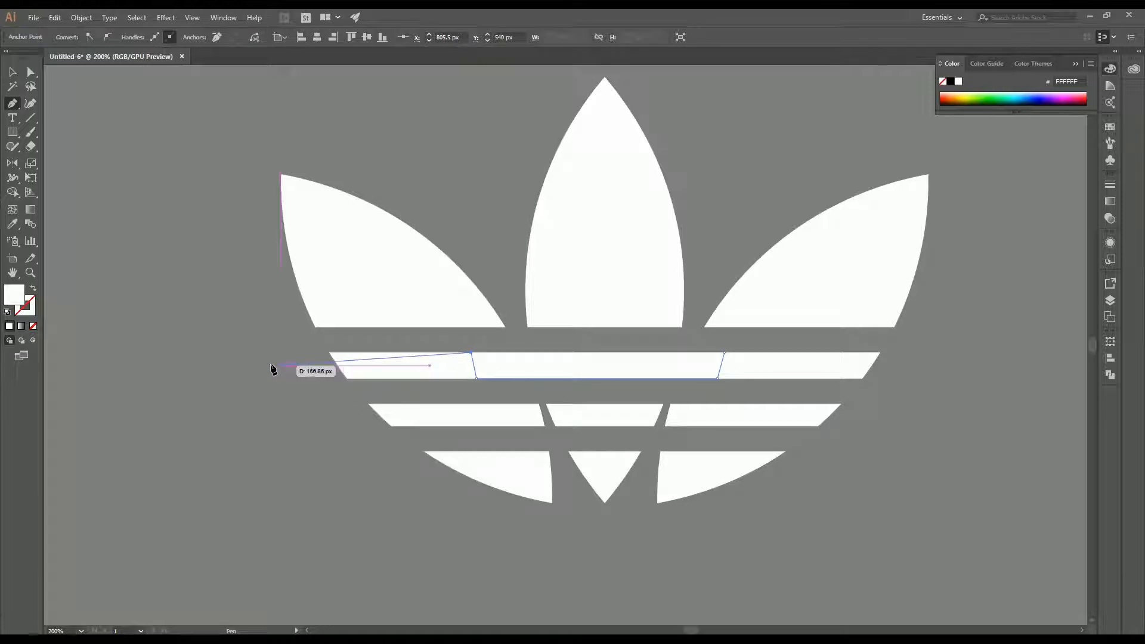
click(724, 352)
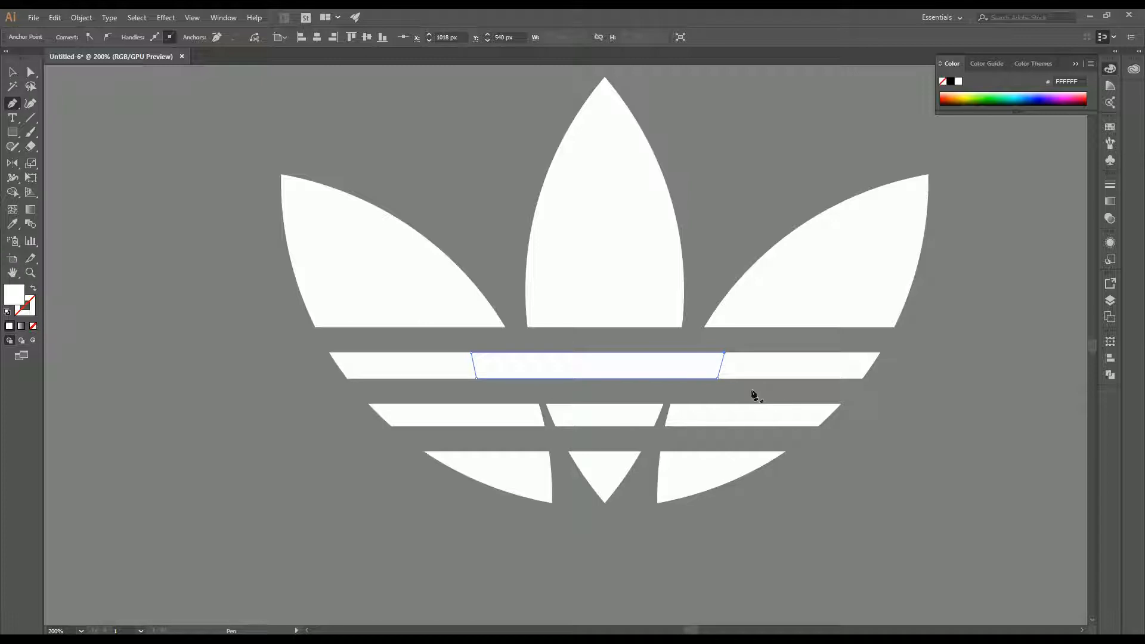
Draw a white four-sided Pen shape about 19 px high bridging the gaps in the second stripe.
click(487, 404)
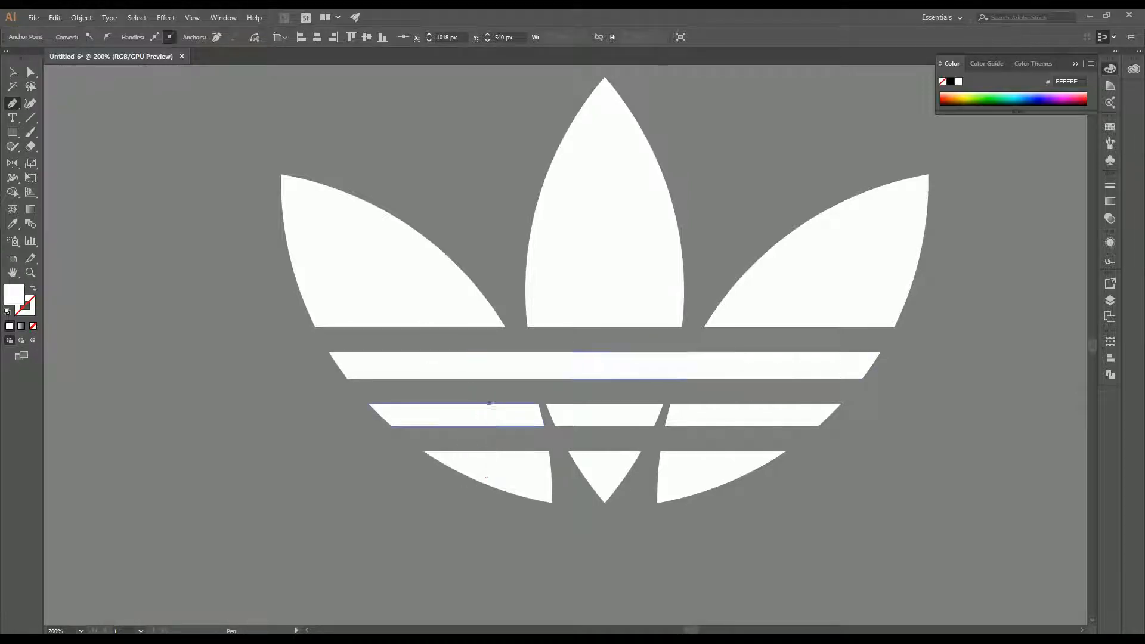
click(730, 404)
click(730, 426)
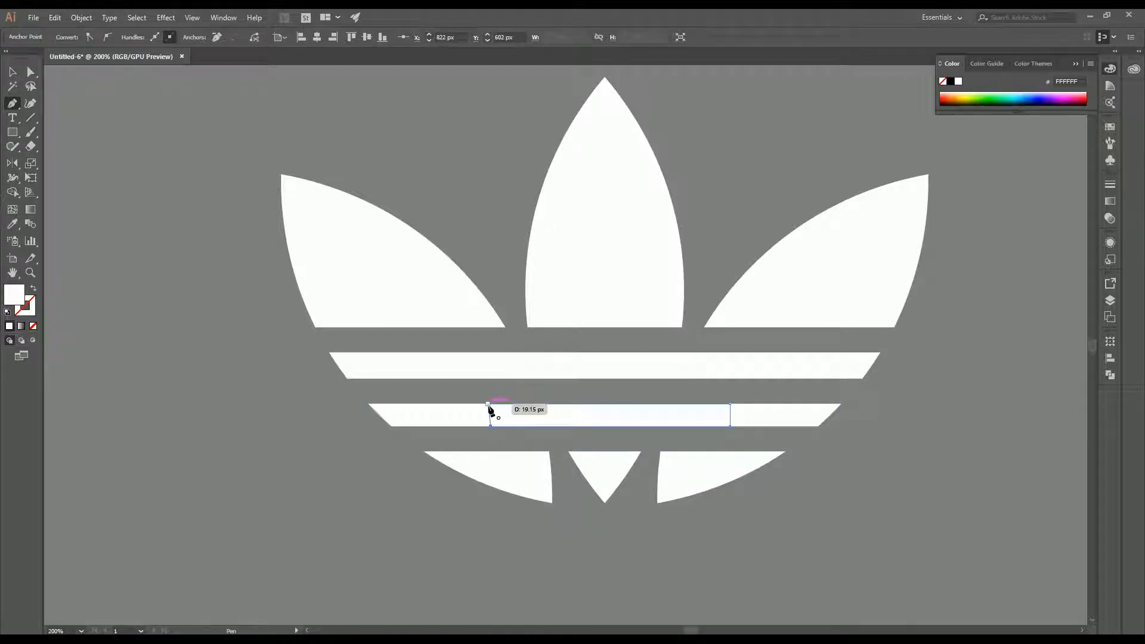
click(487, 403)
key(v)
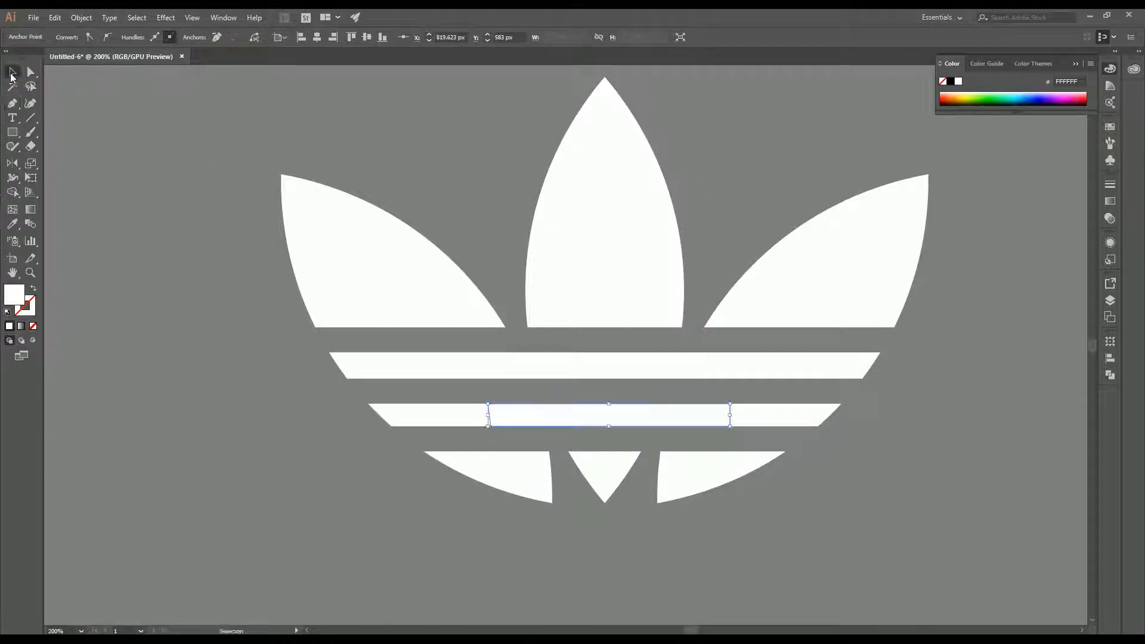
click(933, 361)
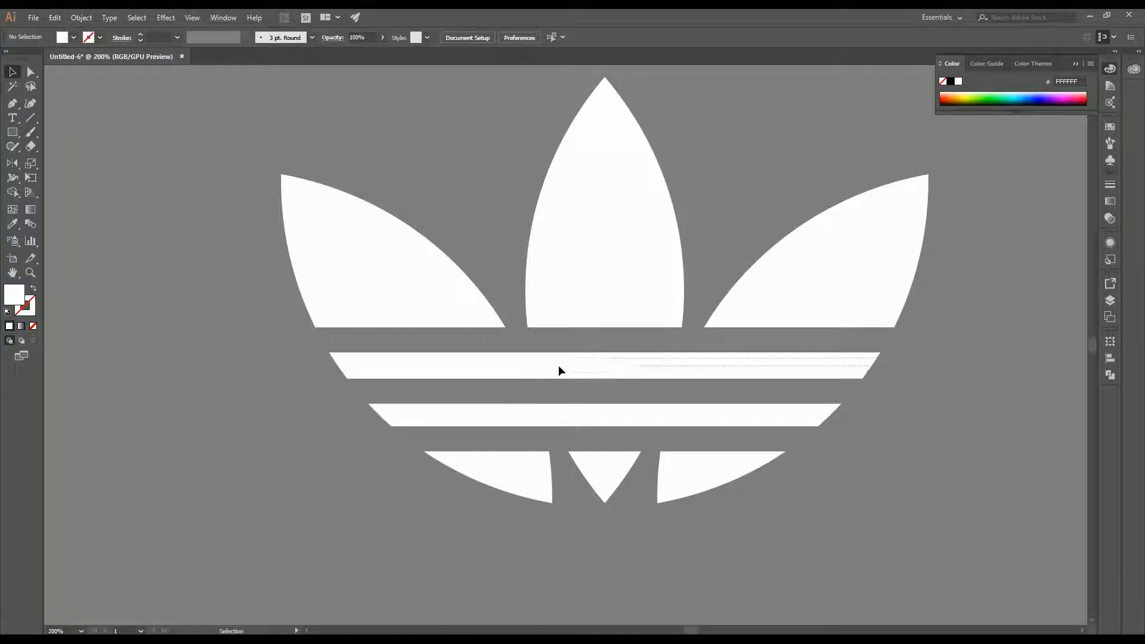
Select all pieces of the upper stripe and unite them into a single shape with Pathfinder.
click(446, 374)
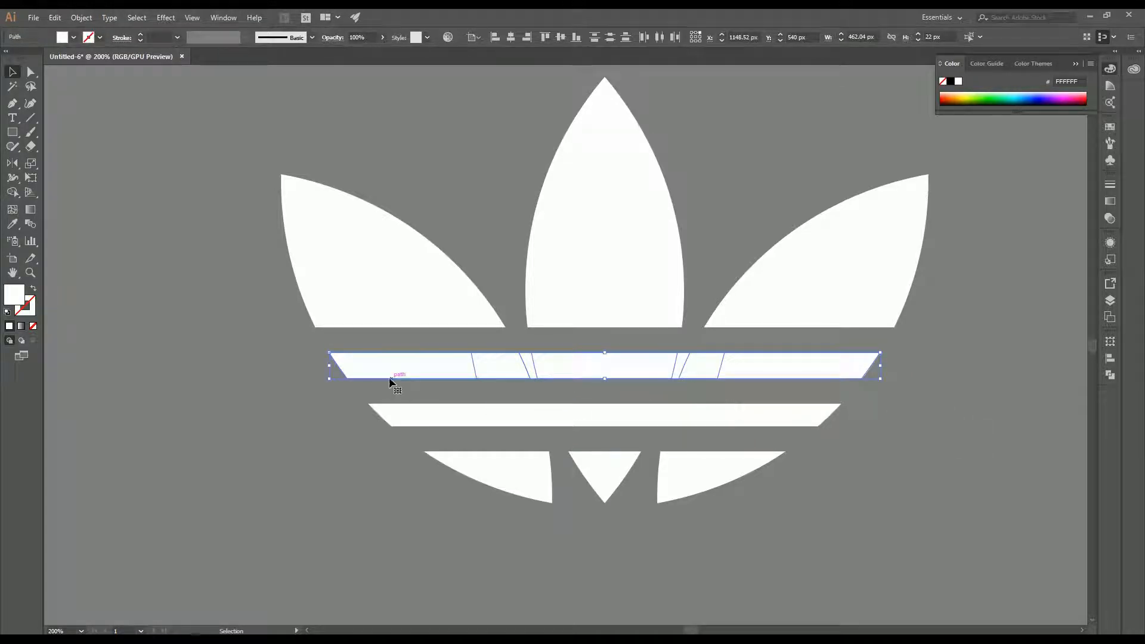
click(934, 400)
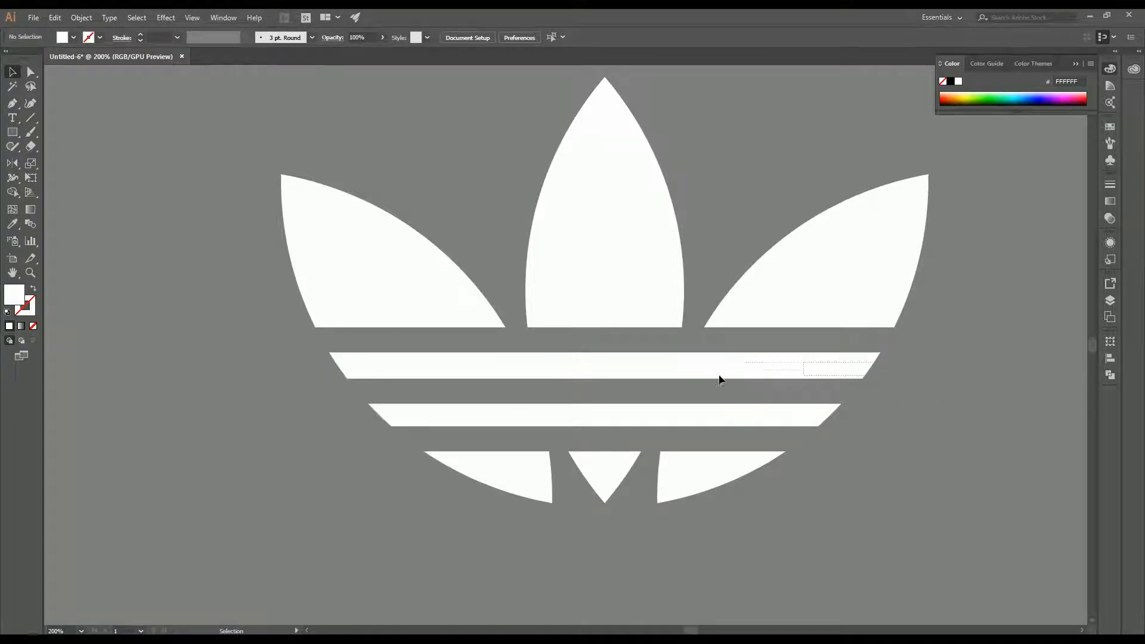
drag(720, 376, 377, 390)
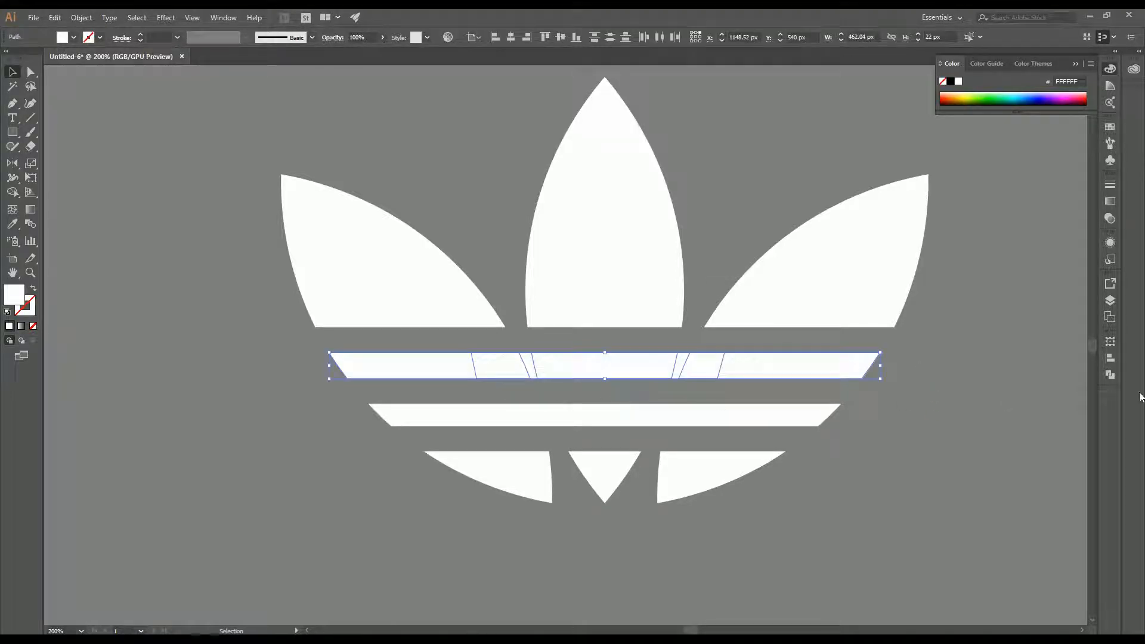
click(1113, 378)
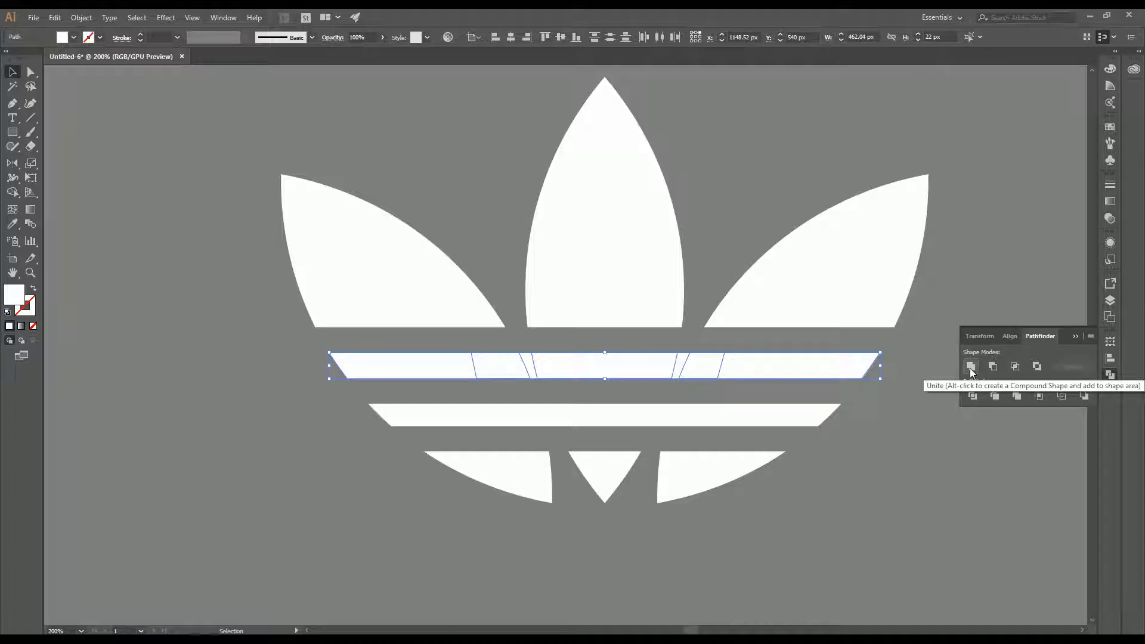
click(971, 366)
click(751, 386)
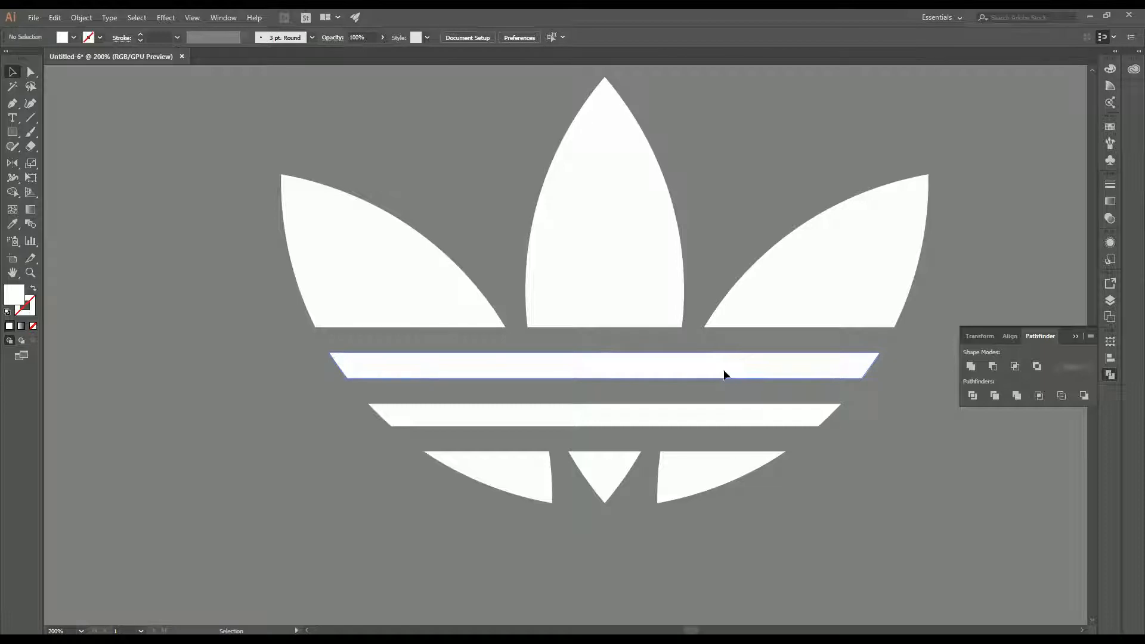
click(724, 374)
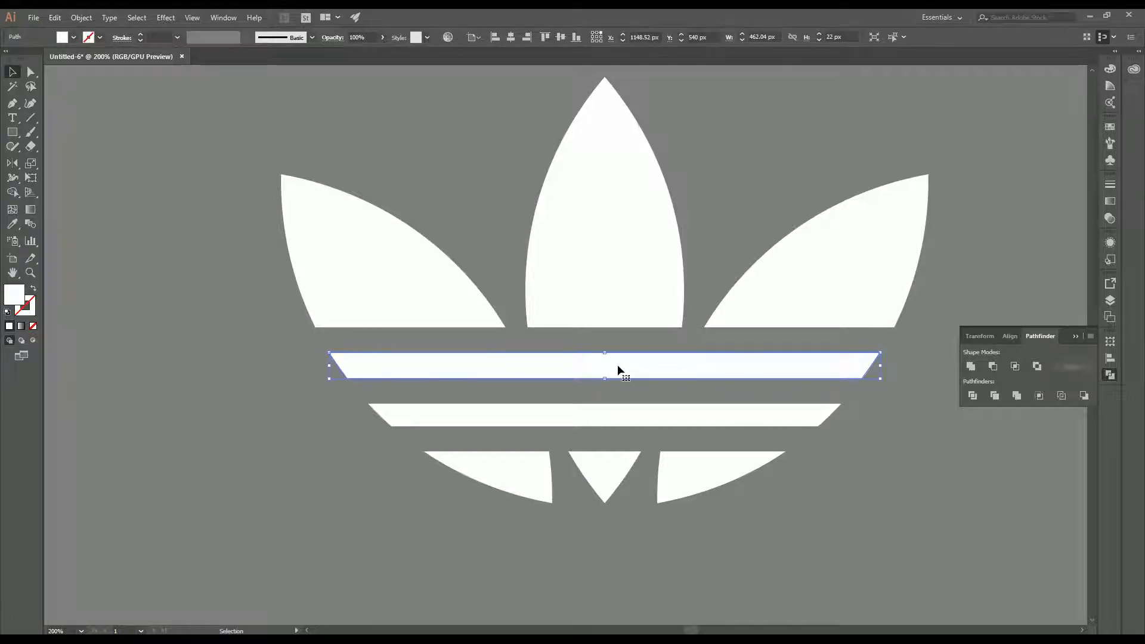
Select all pieces of the second stripe and merge them into one shape with Pathfinder Unite.
click(335, 401)
drag(467, 424, 834, 431)
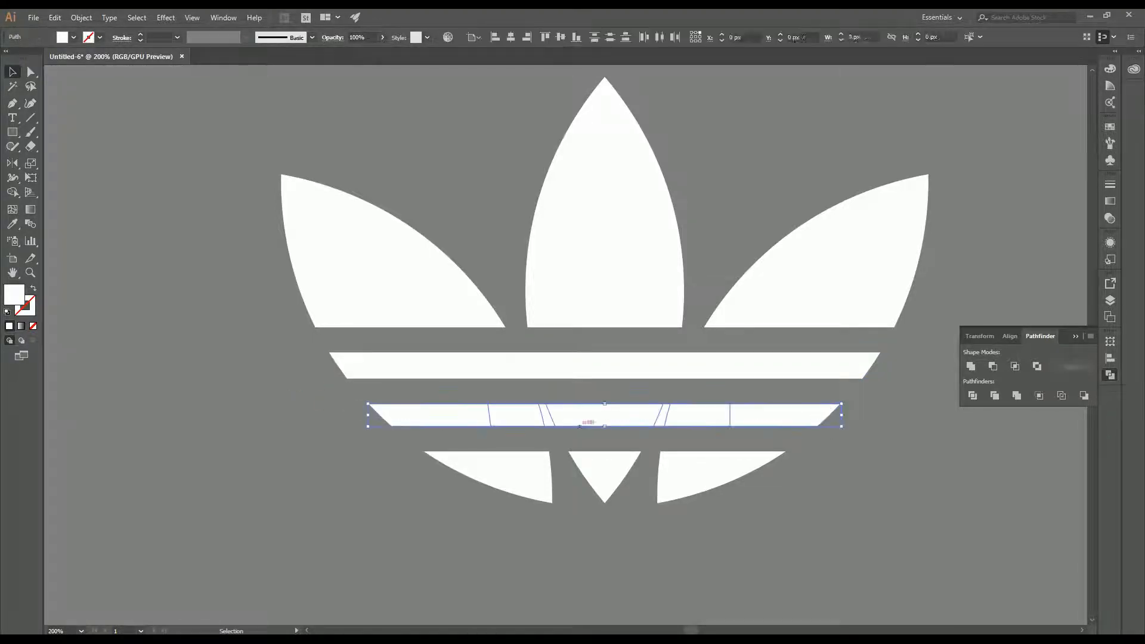
click(971, 366)
click(915, 440)
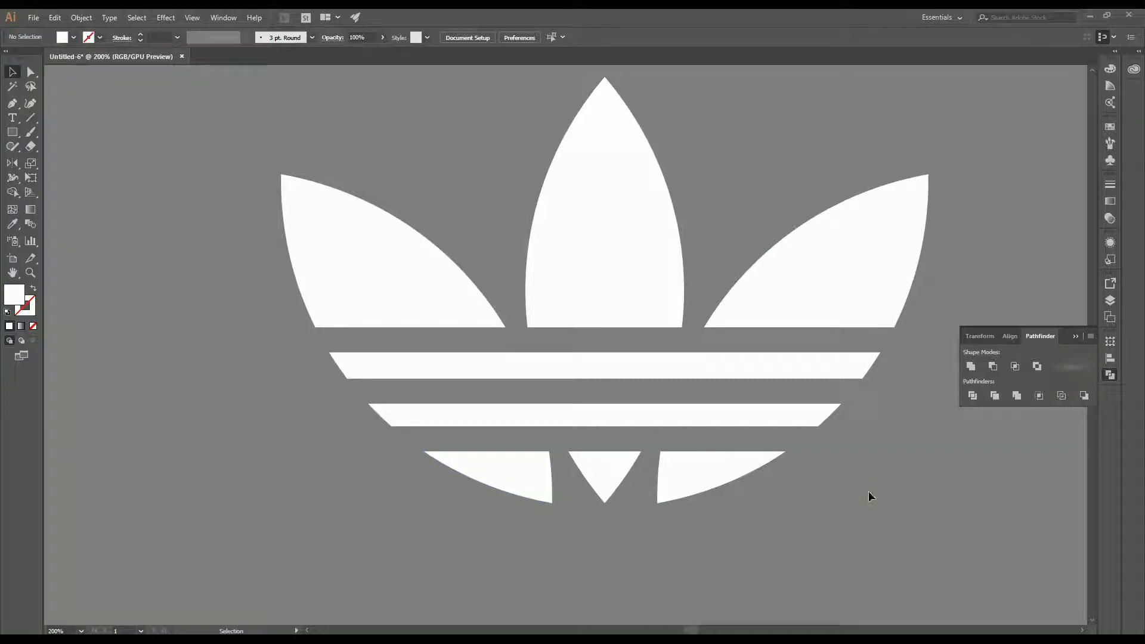
scroll(868, 486, down, 2)
drag(899, 493, 717, 424)
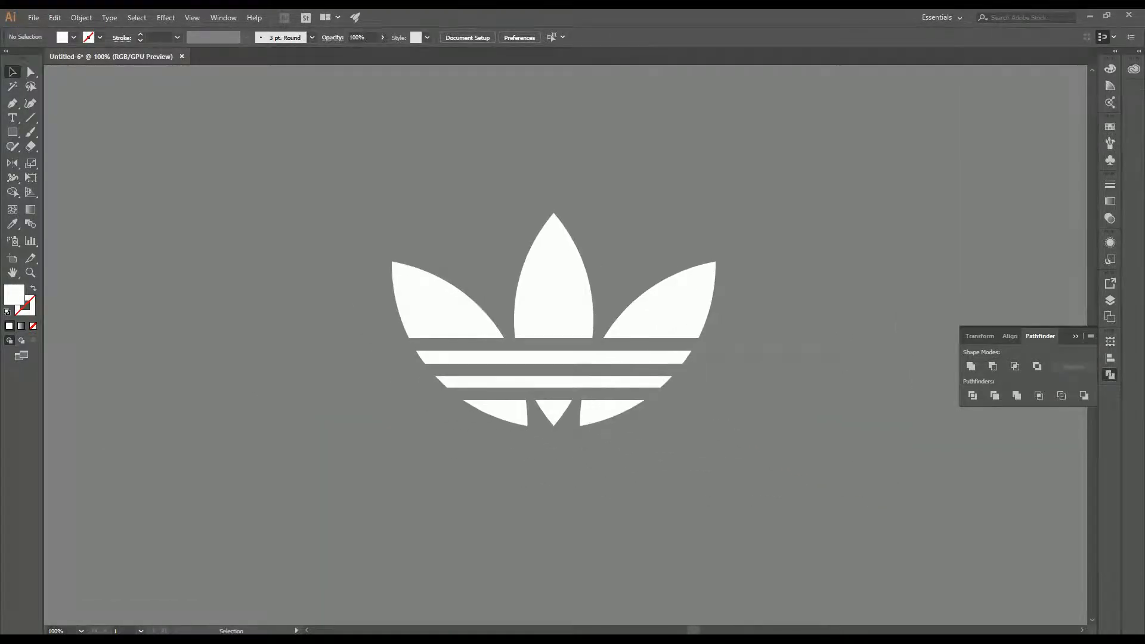
Place a point text object below the trefoil and set its font size to 48 pt.
key(alt+Tab)
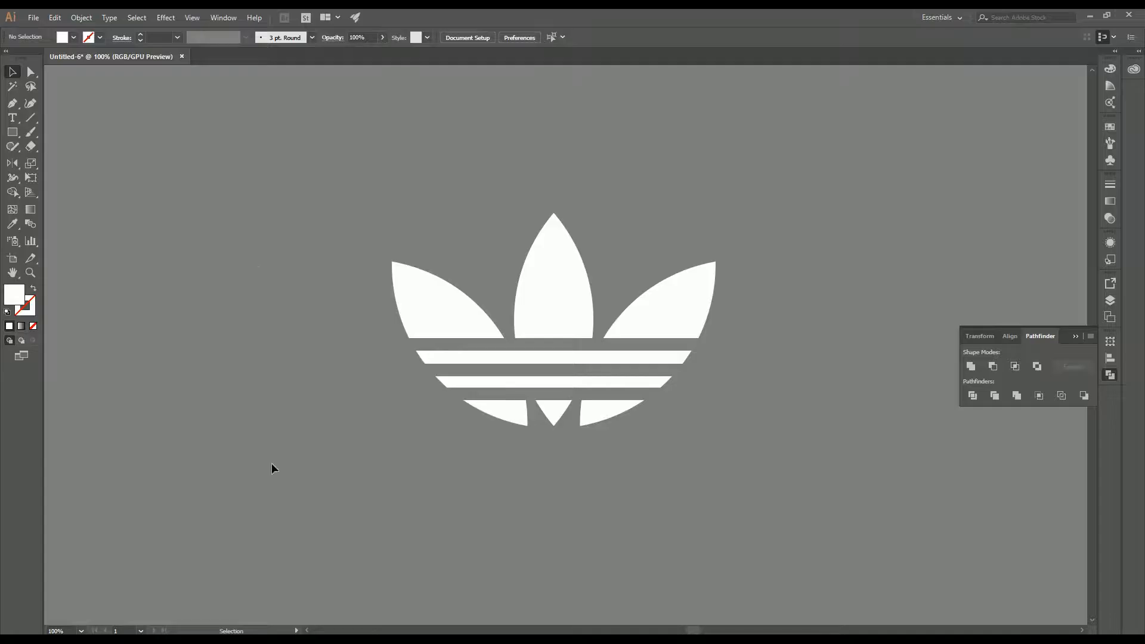
click(13, 118)
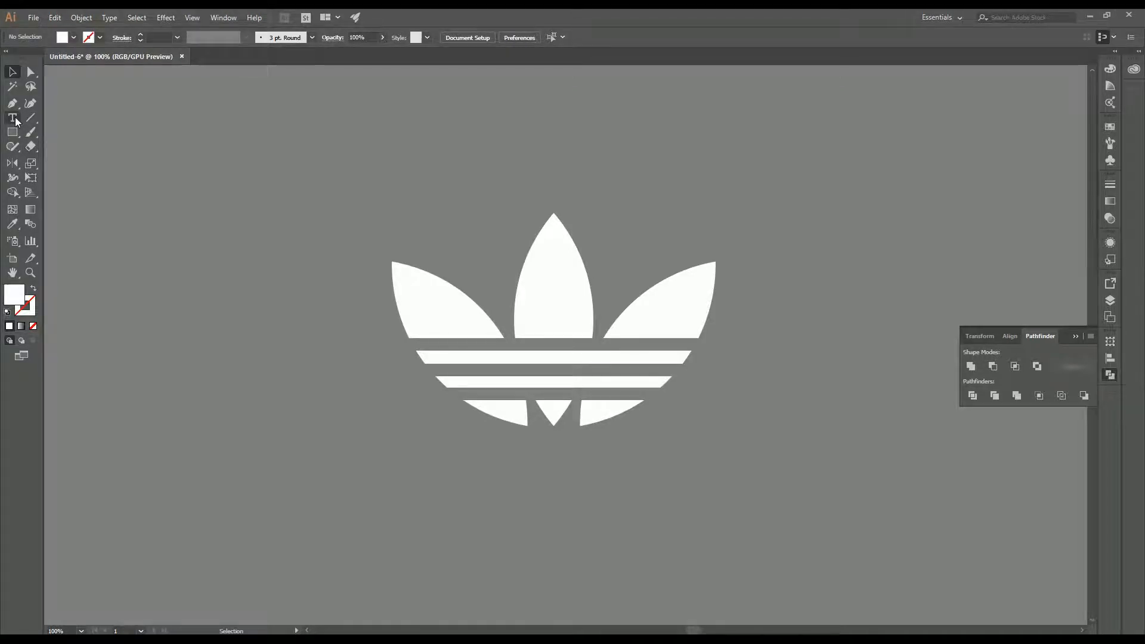
click(437, 495)
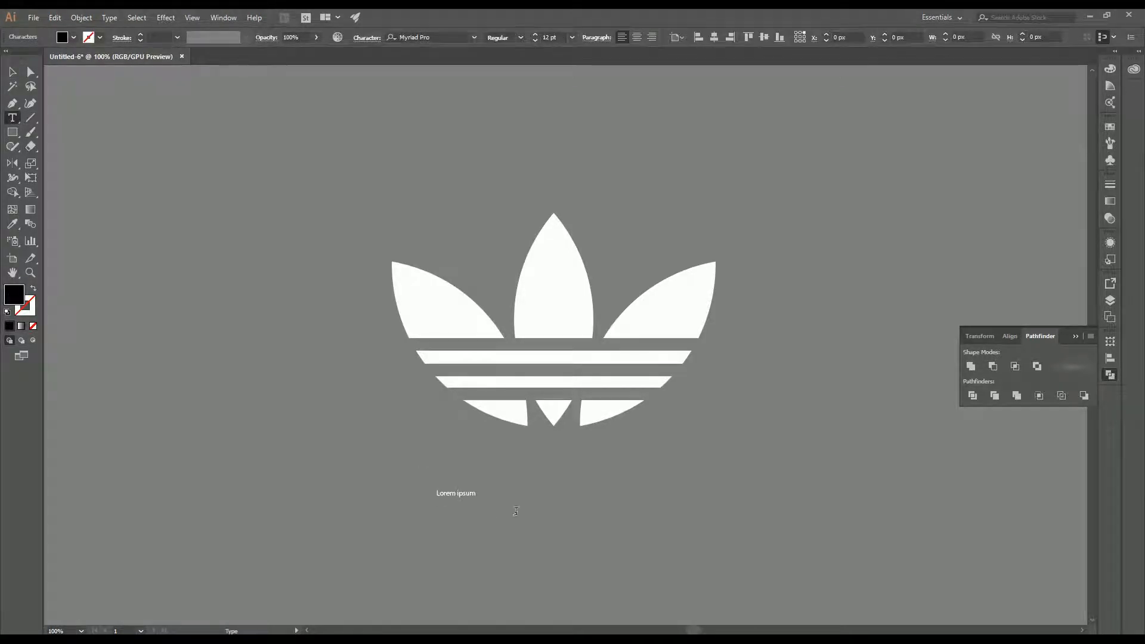
key(ctrl)
click(452, 498)
key(ctrl+a)
click(571, 38)
click(593, 223)
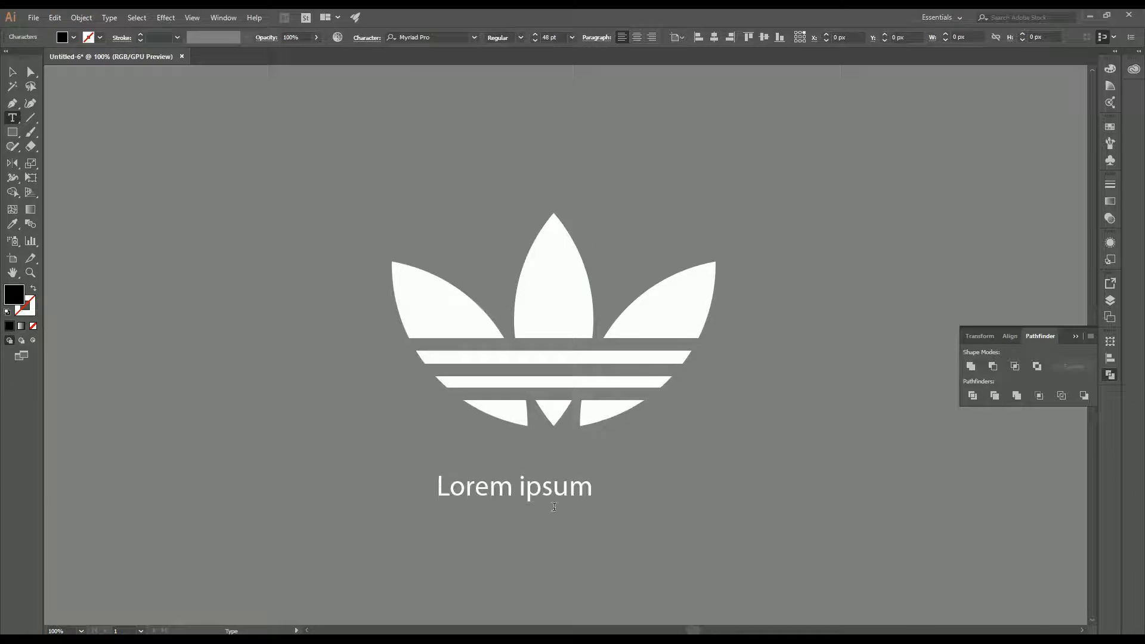
Replace the placeholder text with "adidas" and move it to just beneath the middle of the trefoil.
key(ctrl+a)
text(adidas)
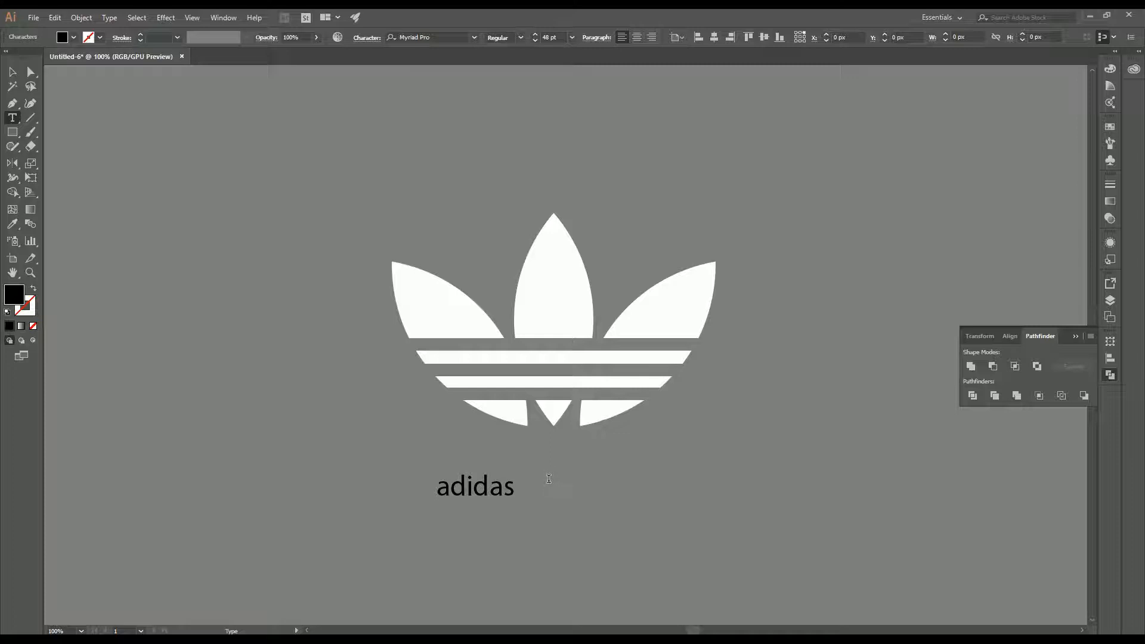
key(Escape)
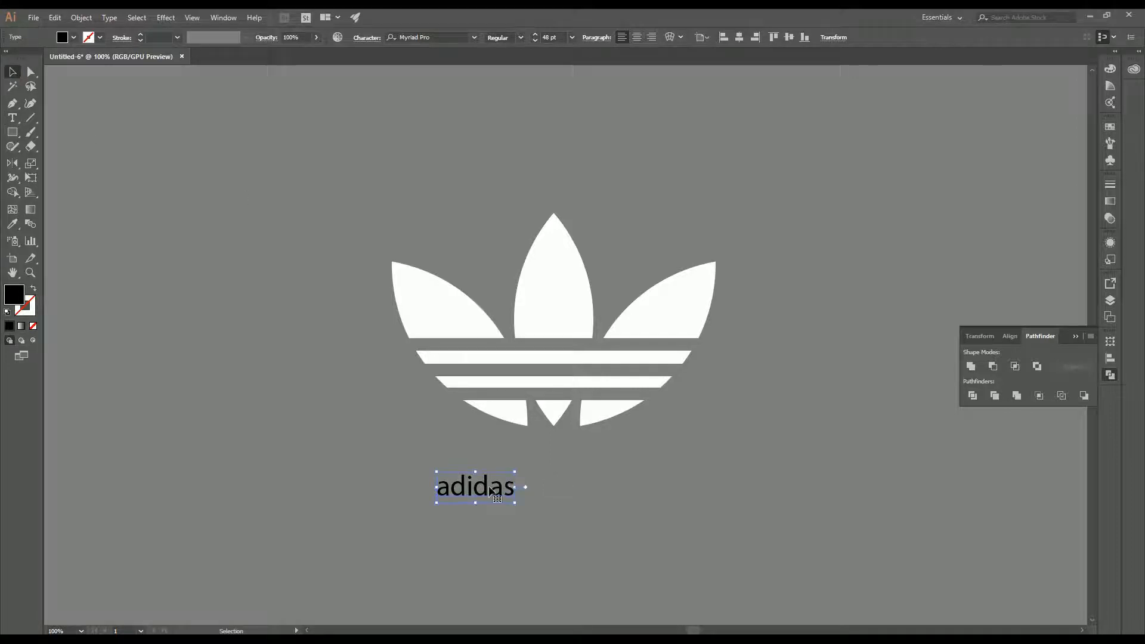
drag(488, 485, 560, 461)
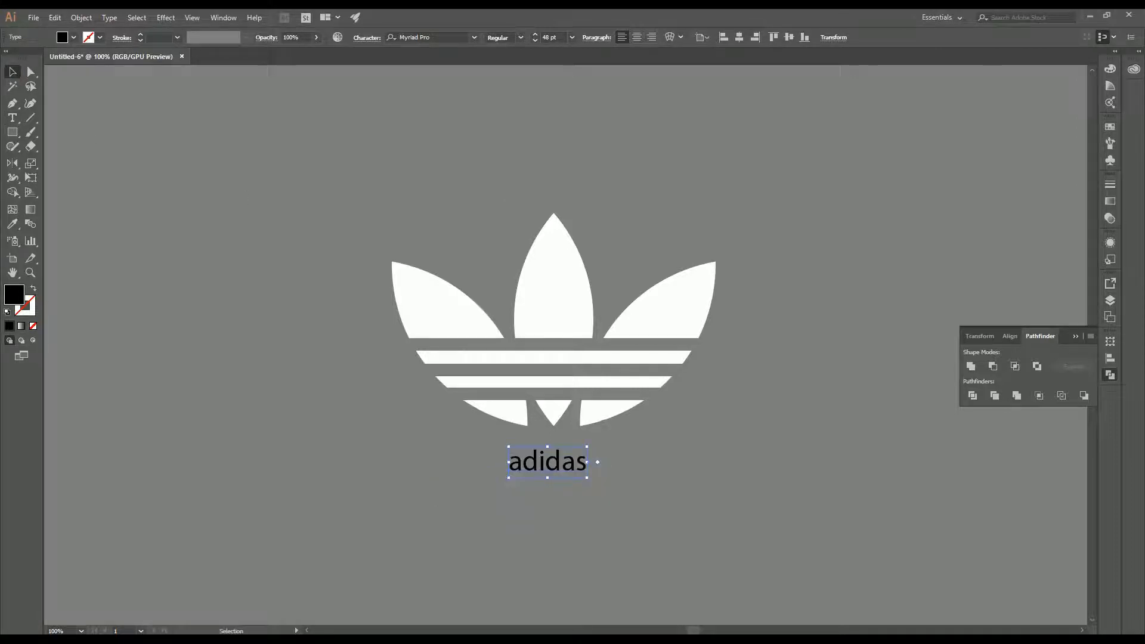
Change the wordmark's font to Avant Garde Demi BT.
click(457, 40)
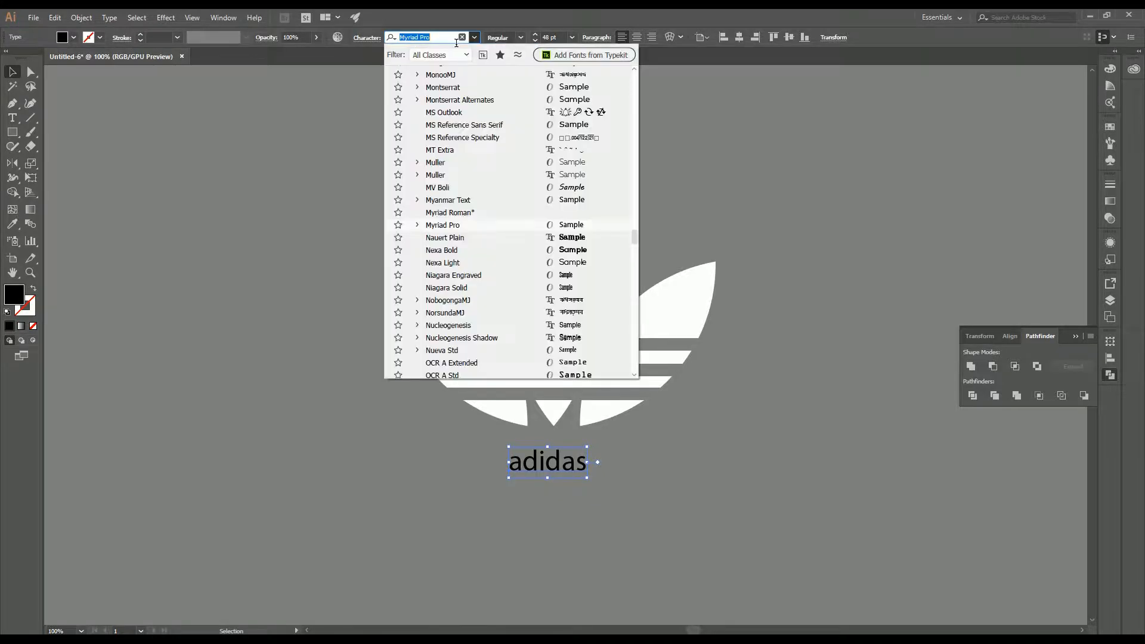
text(avan)
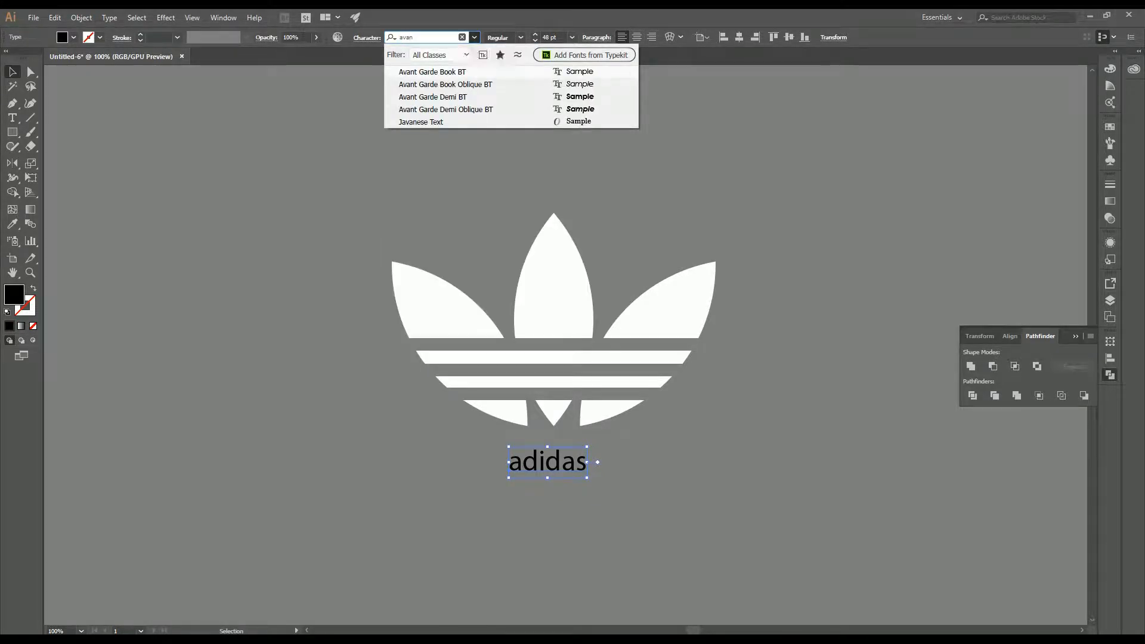
click(464, 98)
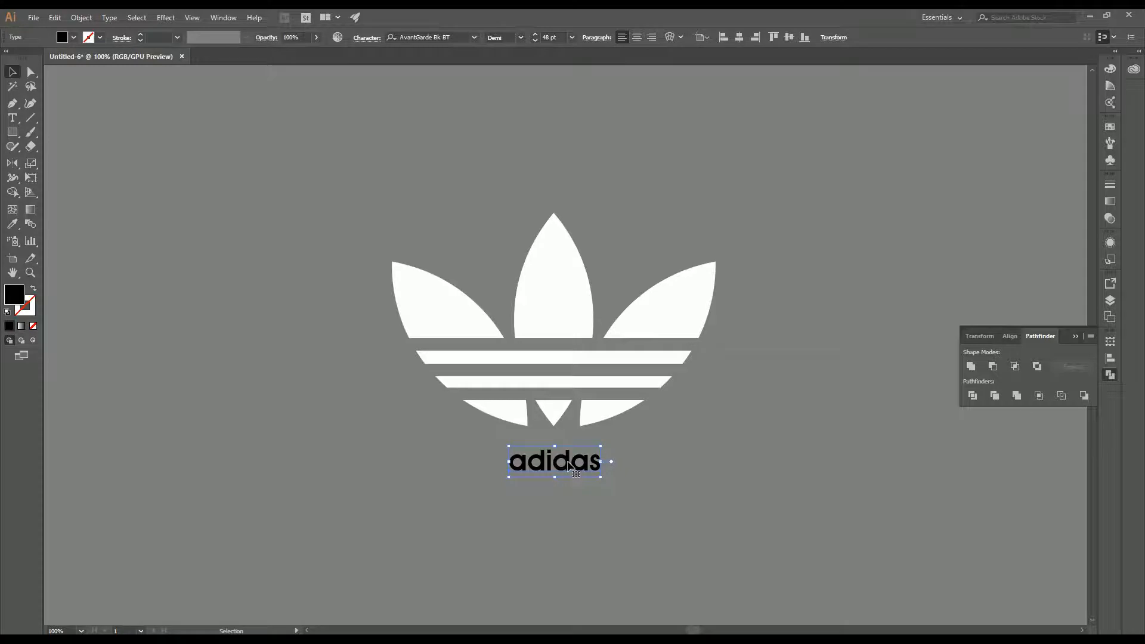
Reposition the wordmark and scale it proportionally to about 169 pt so it spans the trefoil's full width.
drag(566, 463, 397, 300)
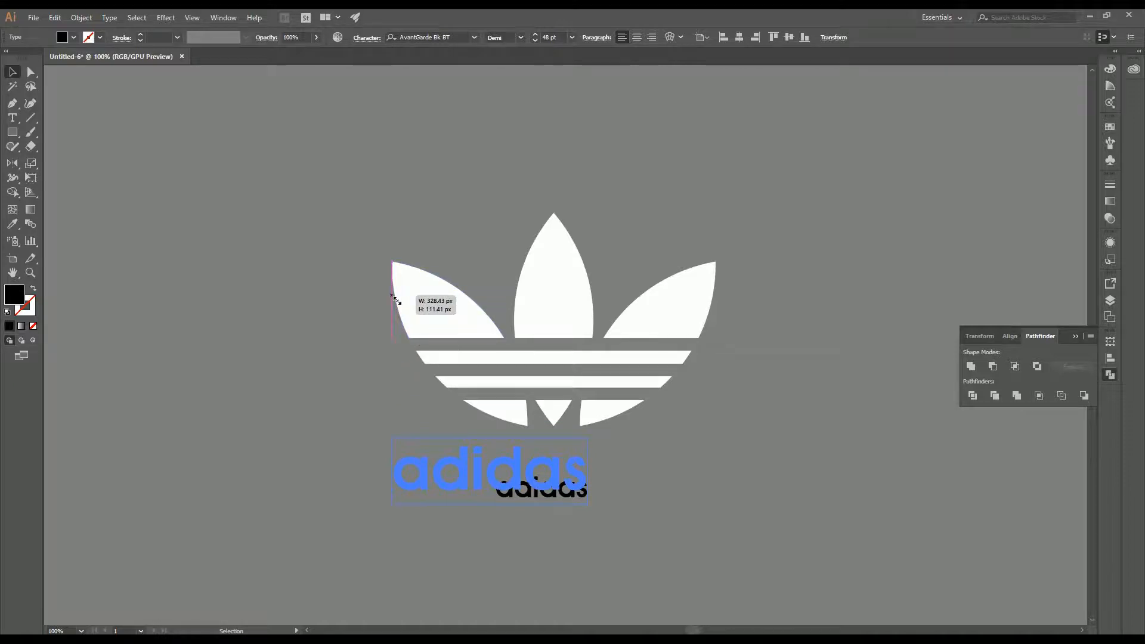
drag(396, 300, 396, 301)
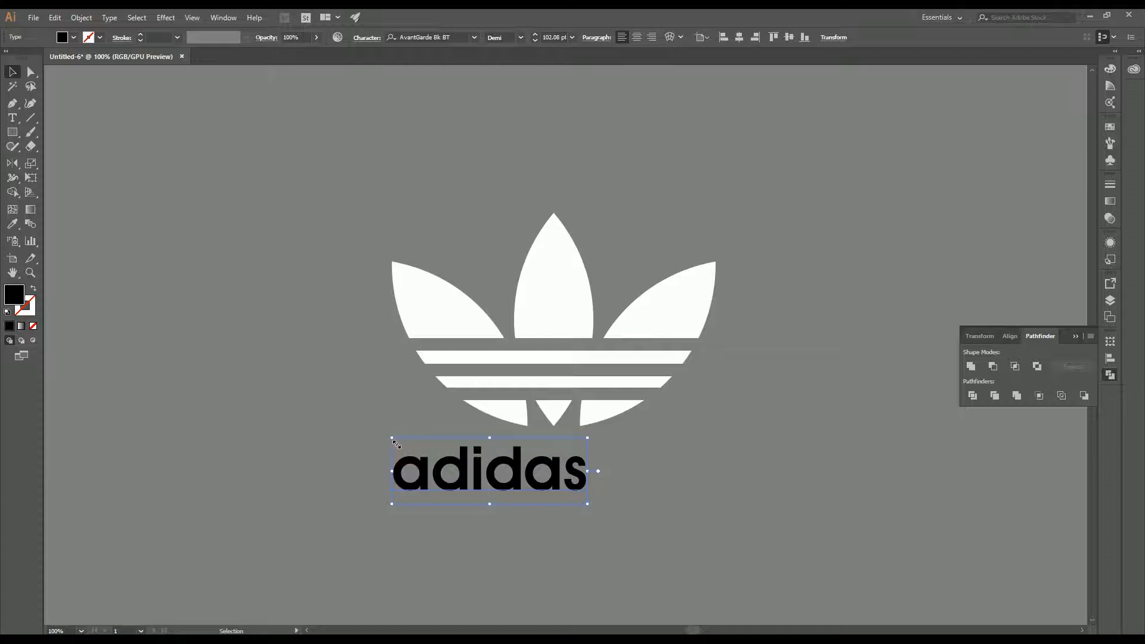
drag(394, 441, 392, 267)
drag(586, 451, 721, 327)
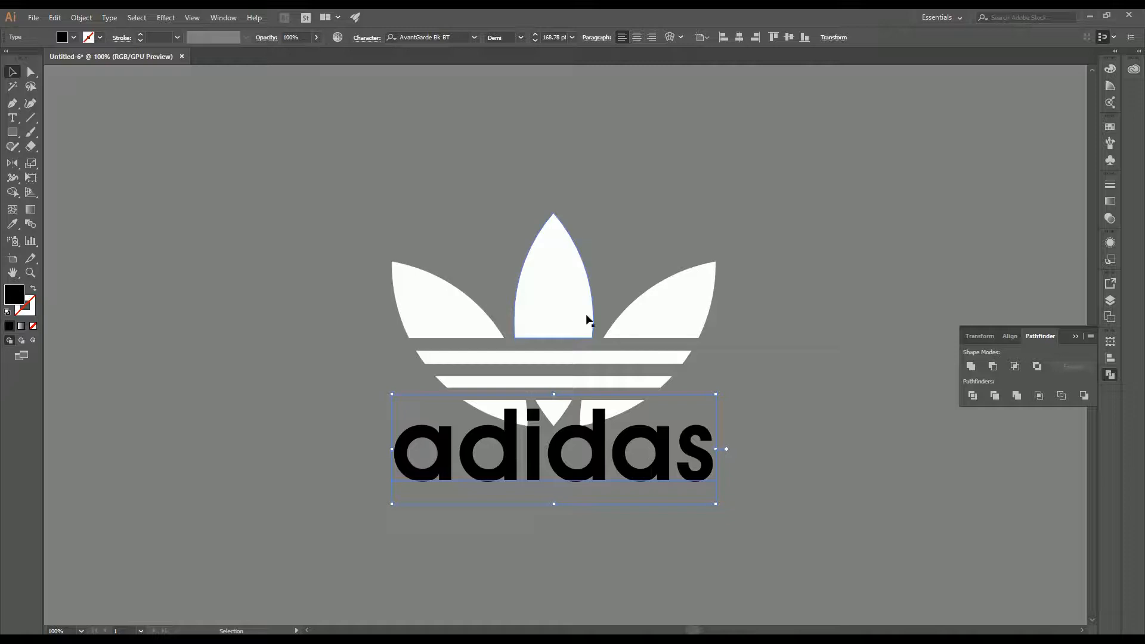
Nudge the enlarged wordmark straight down until it clears the trefoil with a small gap.
key(shift+Down)
key(shift+Down)
key(shift+Down)
key(shift+Down)
key(shift+Down)
key(shift+Down)
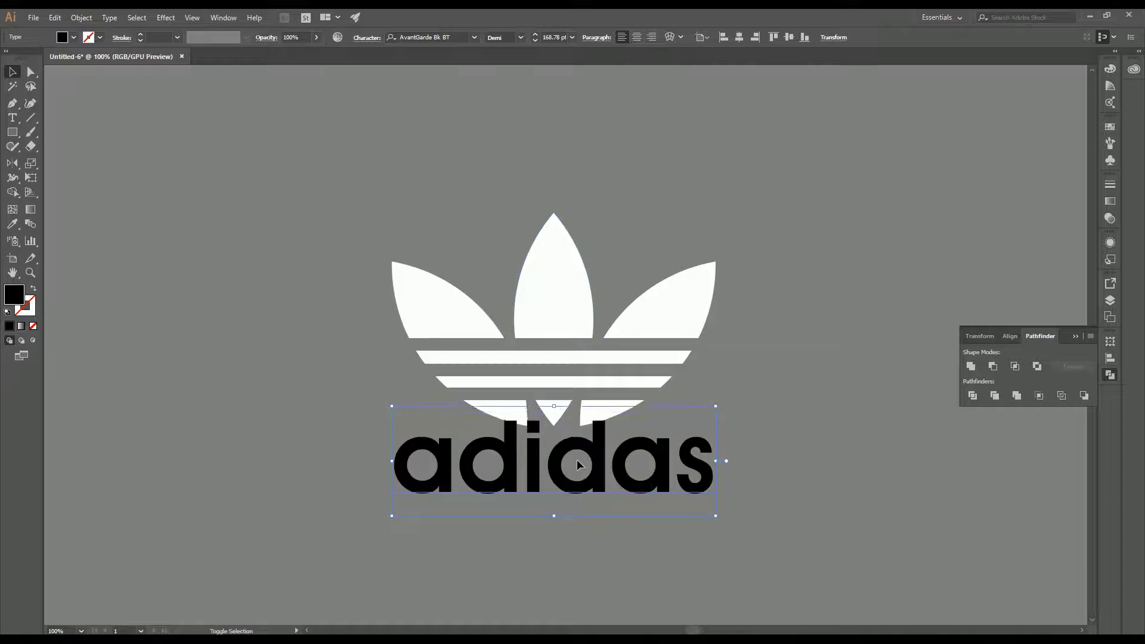
key(shift+Down)
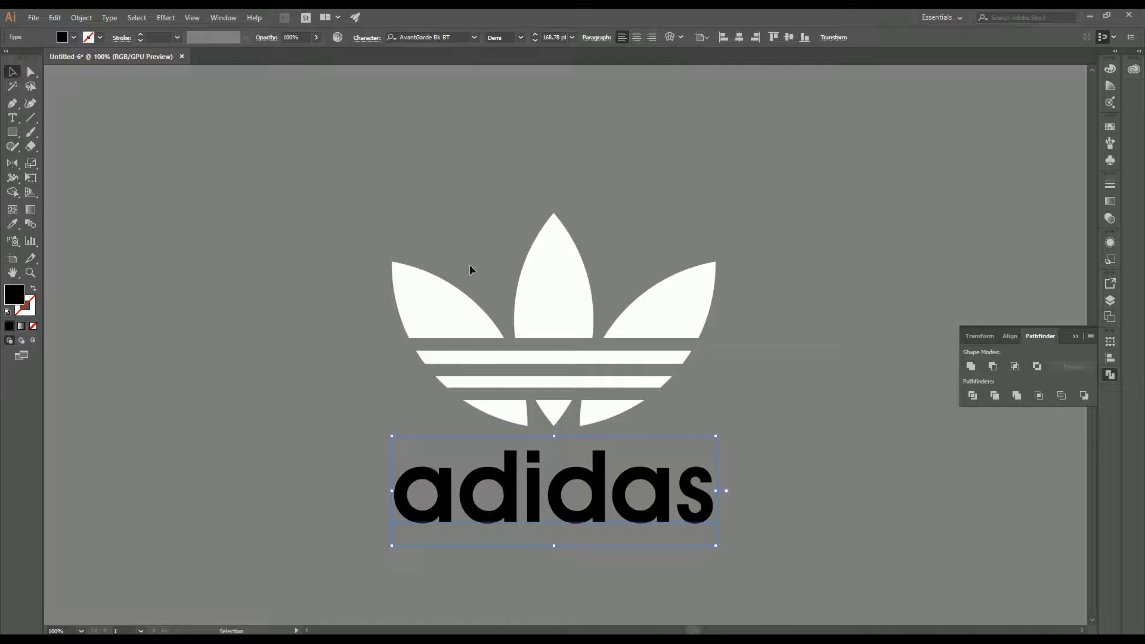
Following the reference logo, select all parts of the trefoil and fill them with black.
click(861, 639)
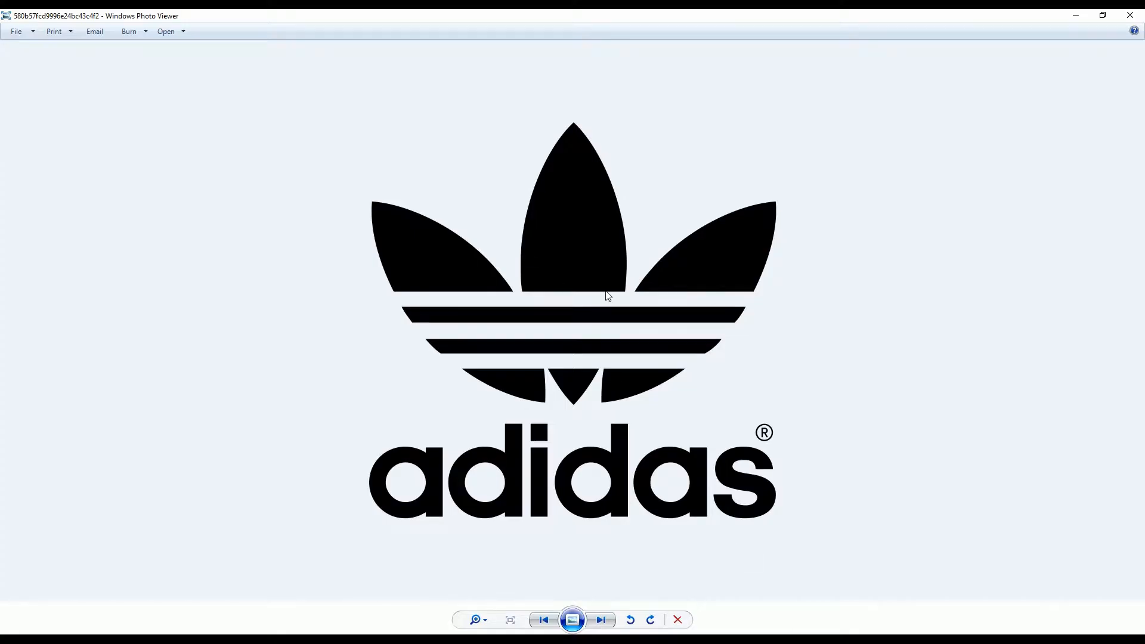
click(327, 639)
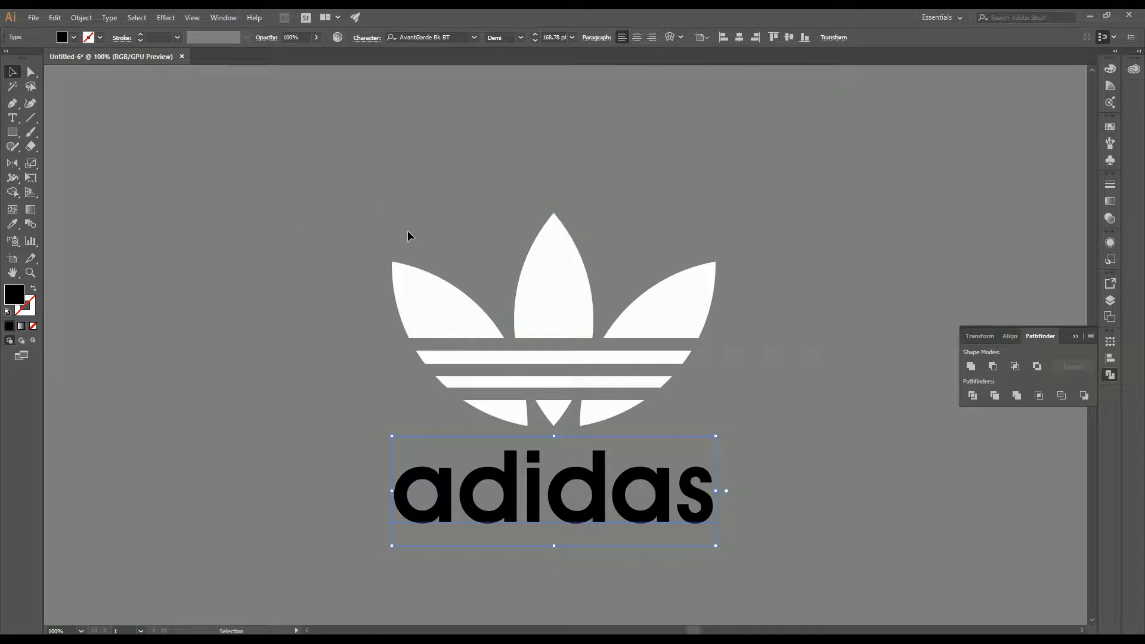
click(662, 383)
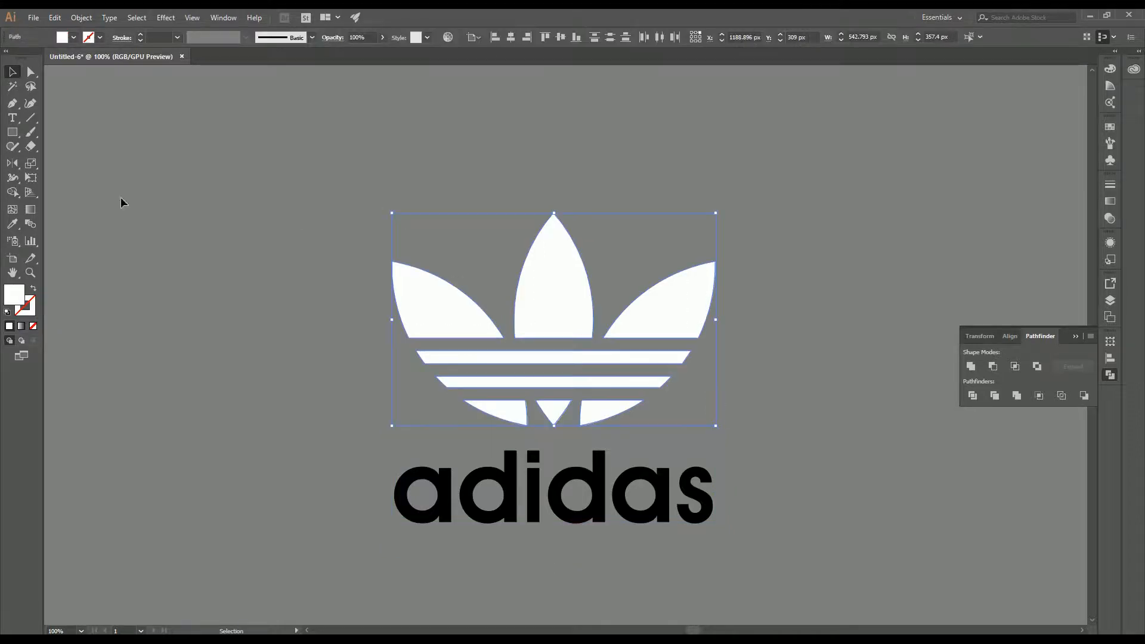
click(62, 37)
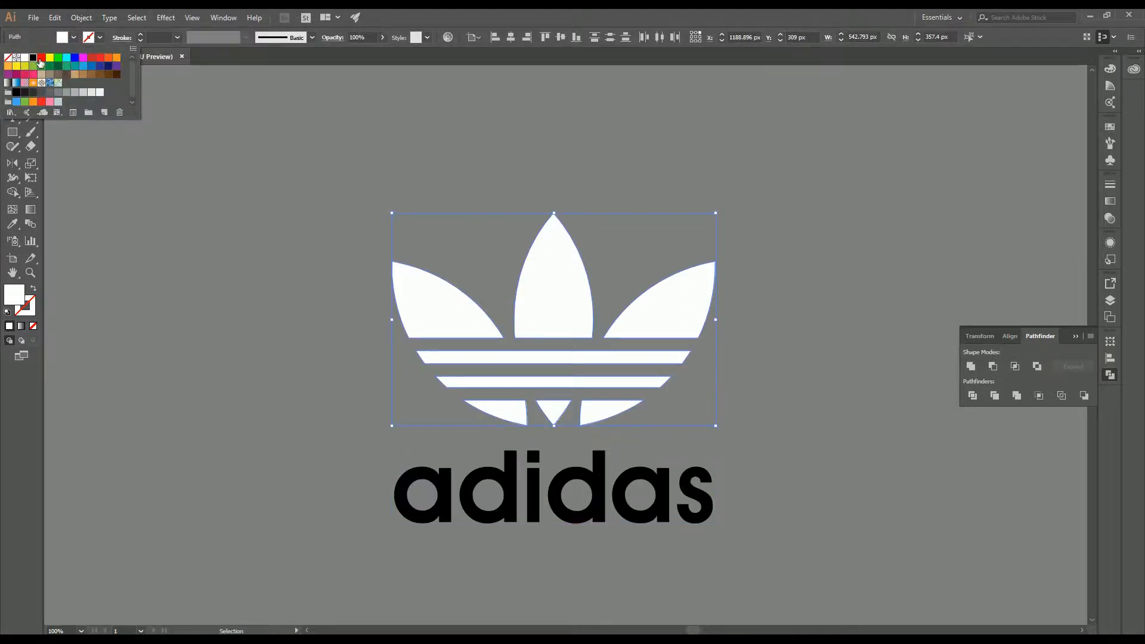
click(32, 57)
click(773, 194)
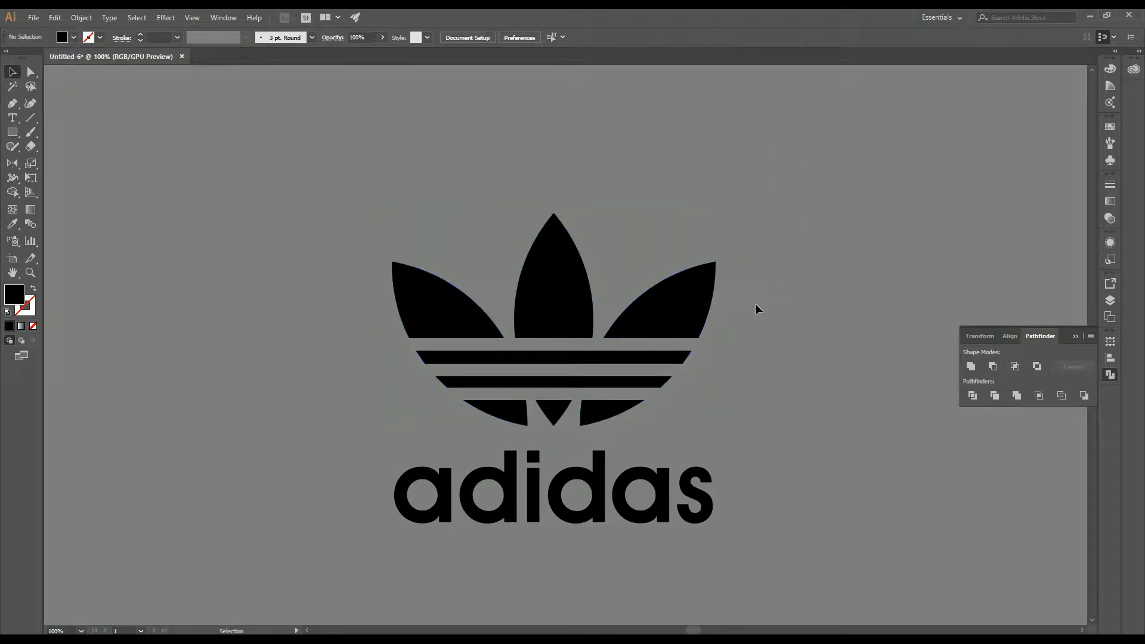
Compare the wordmark area with the reference logo image, examining the registered-trademark symbol above the final letter.
key(alt+Tab)
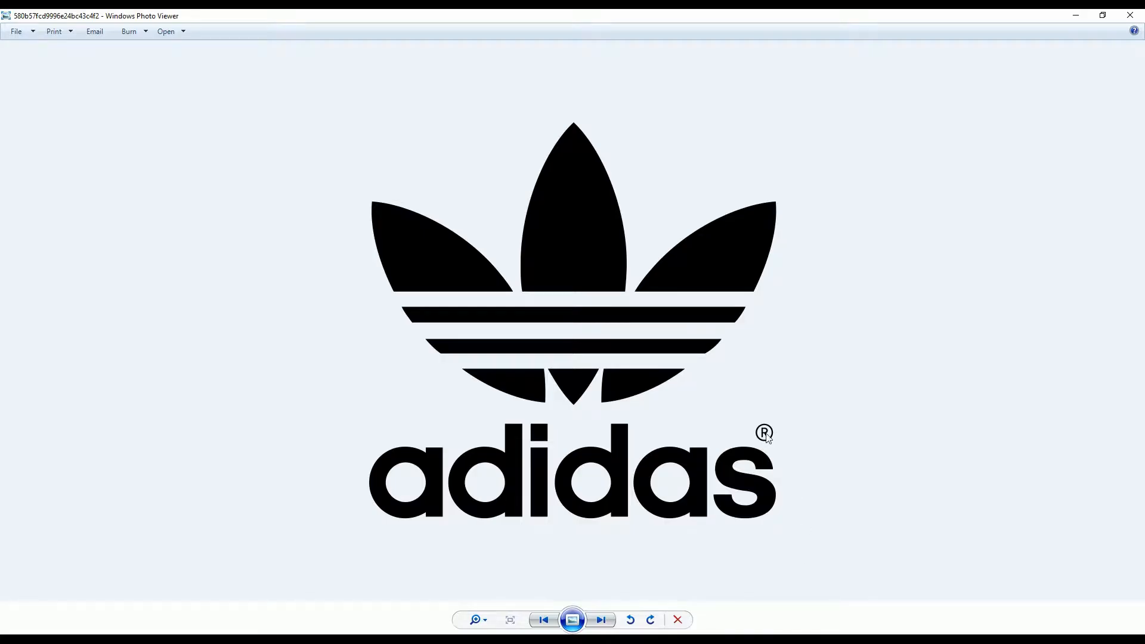
scroll(768, 437, up, 2)
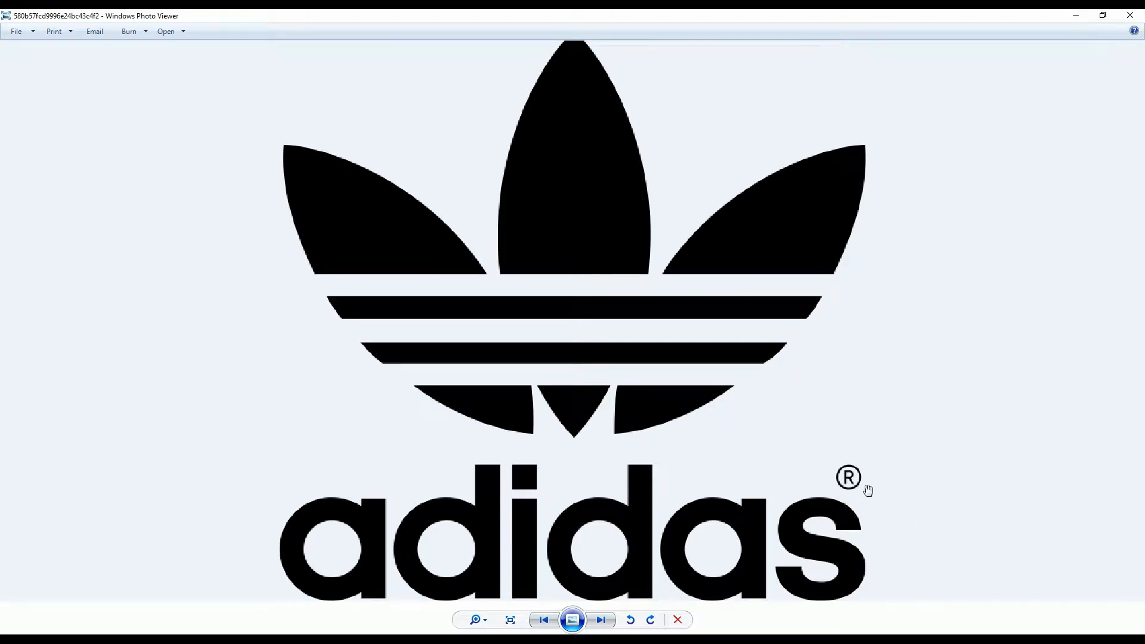
scroll(844, 490, down, 1)
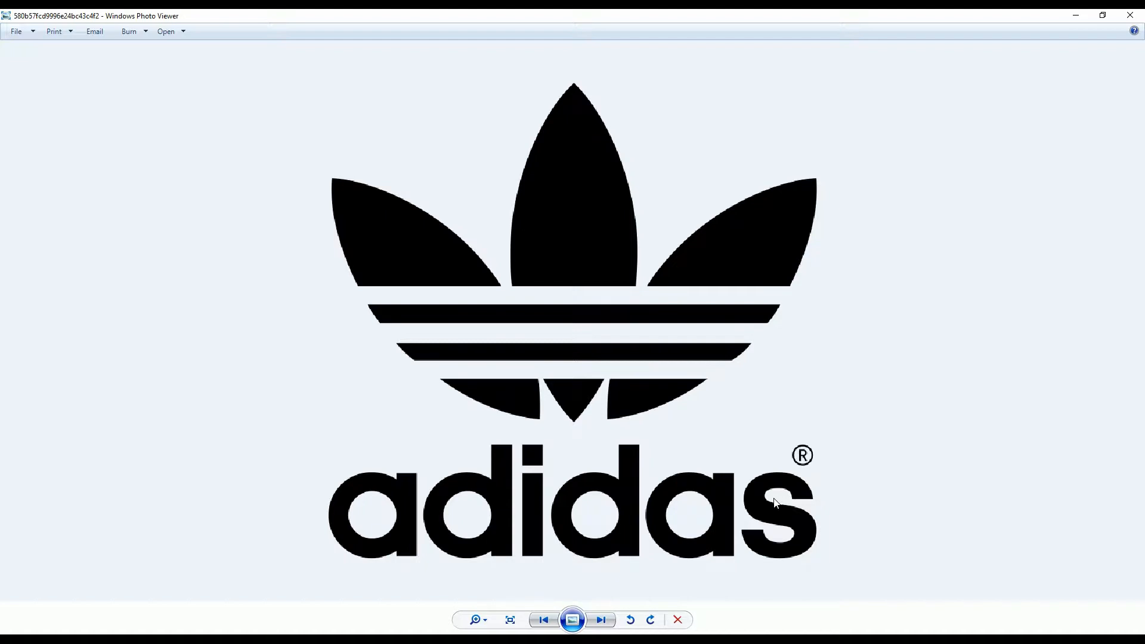
key(alt+Tab)
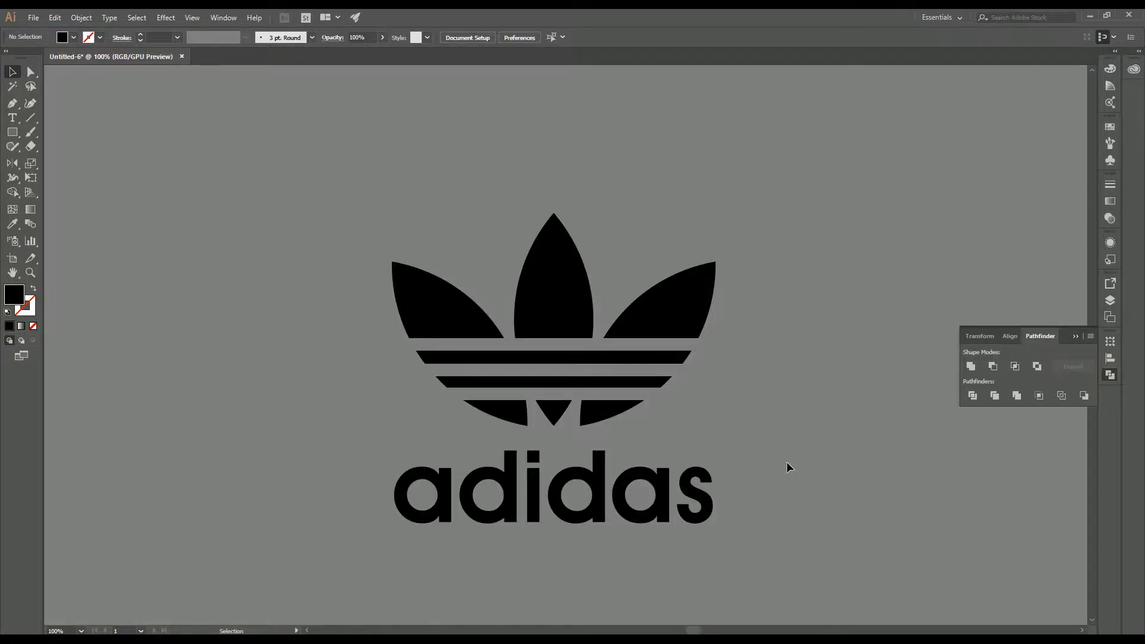
scroll(768, 426, down, 1)
drag(743, 399, 646, 358)
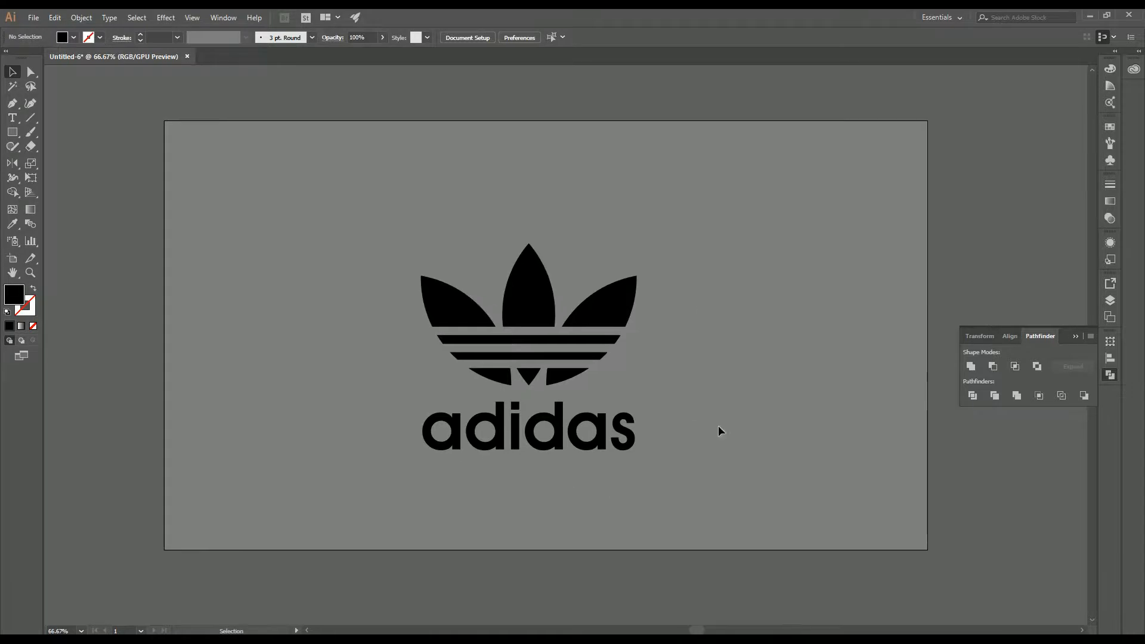
key(alt+Tab)
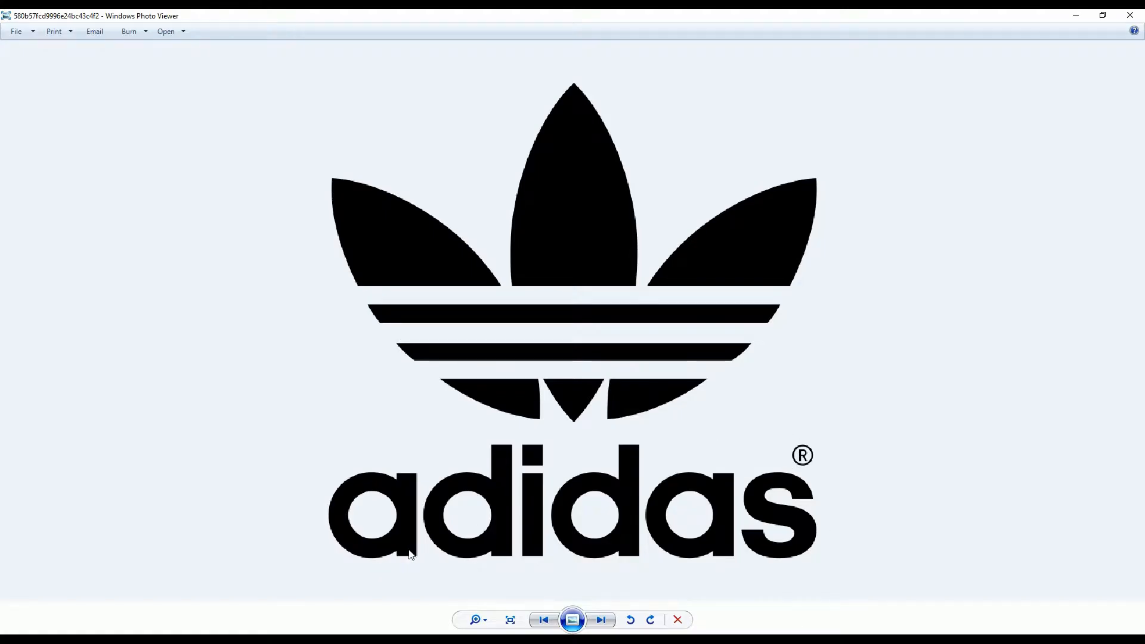
key(alt+Tab)
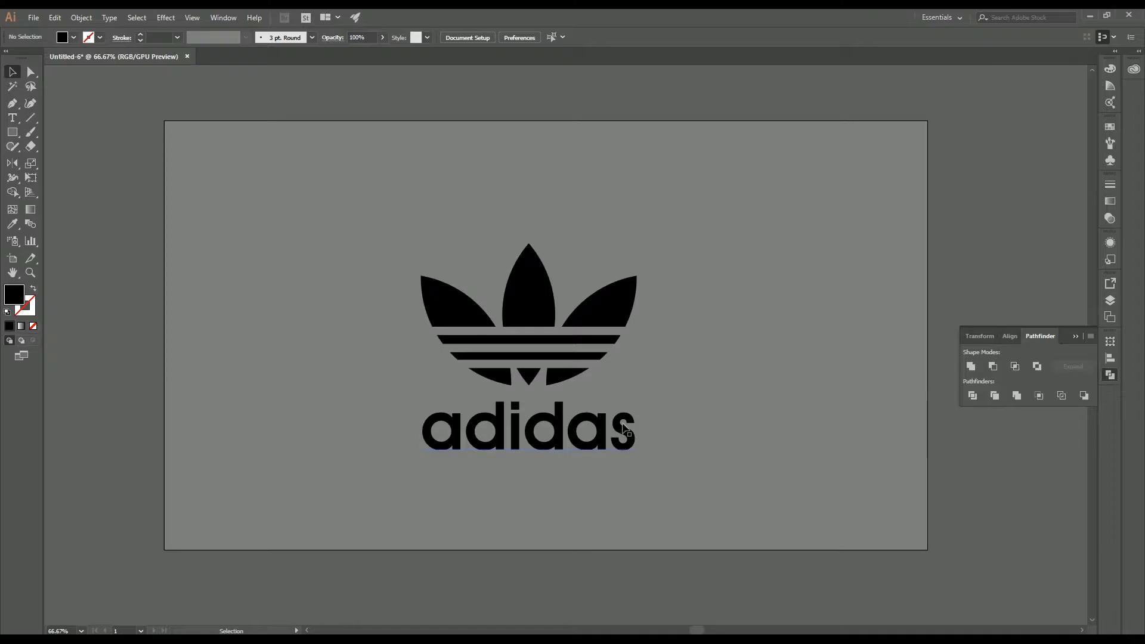
Add a separate black ® text object in AvantGarde Bk BT Demi, 48 pt, in the empty area beside the logo.
click(15, 120)
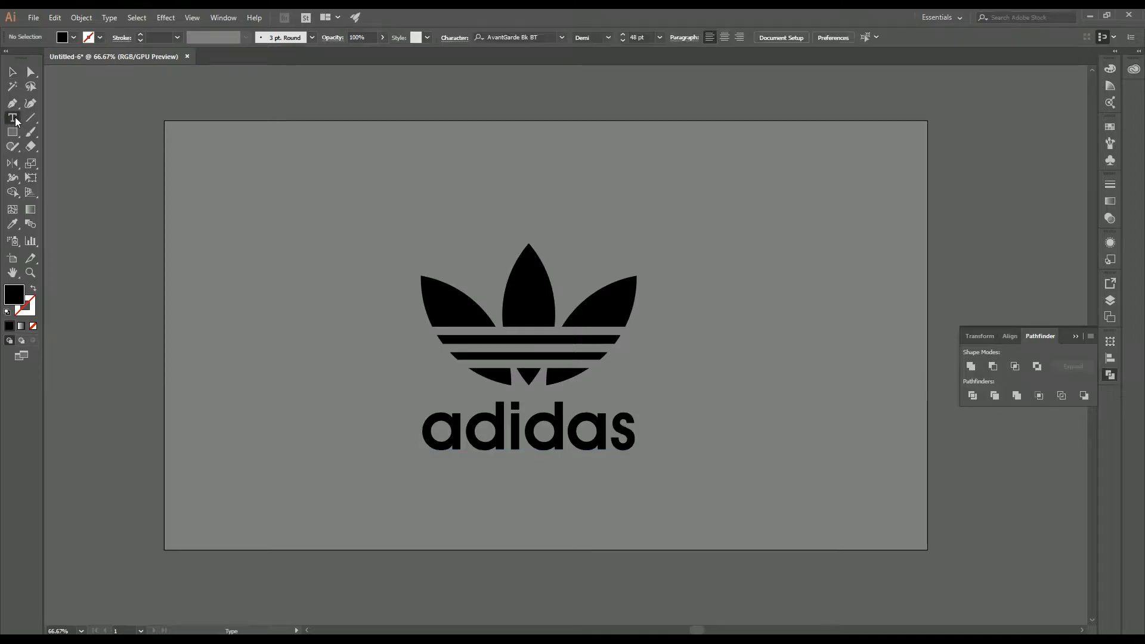
click(714, 380)
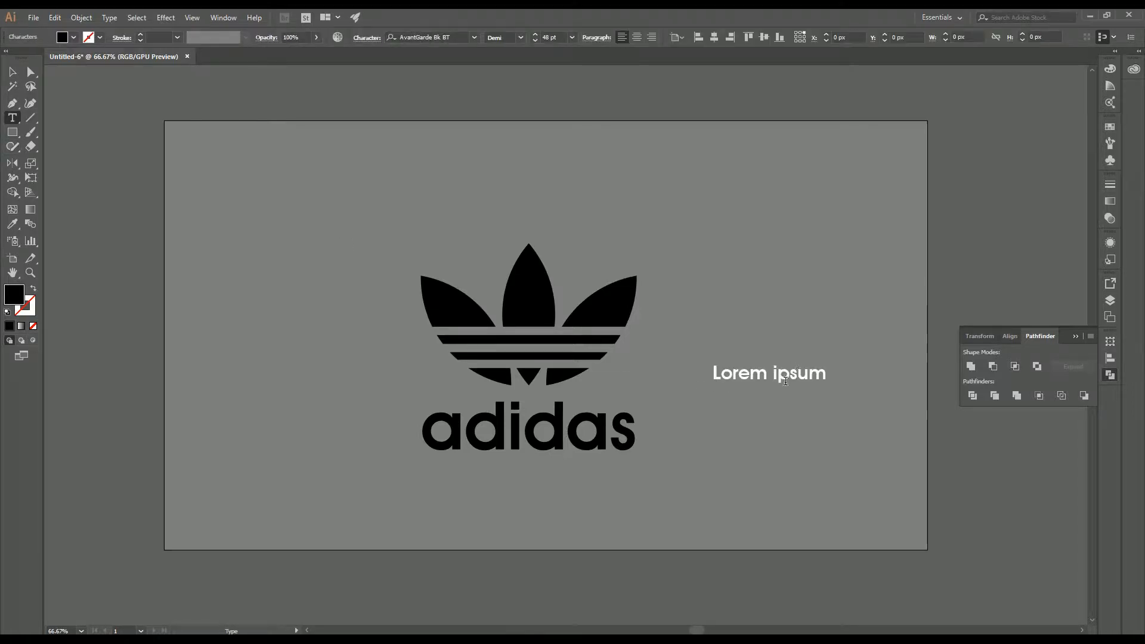
click(786, 381)
key(Escape)
key(ctrl+z)
key(ctrl+z)
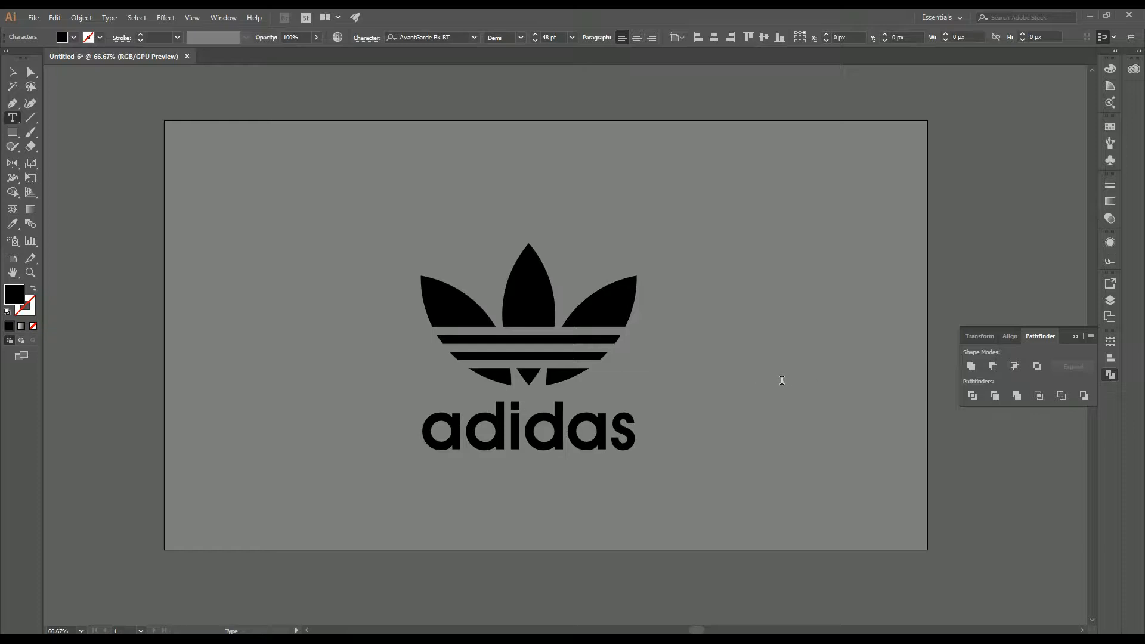
key(space)
text(®)
click(12, 72)
Following the reference, place the ® symbol above the wordmark's final s and scale it proportionally to about 32.5 pt.
scroll(657, 369, up, 2)
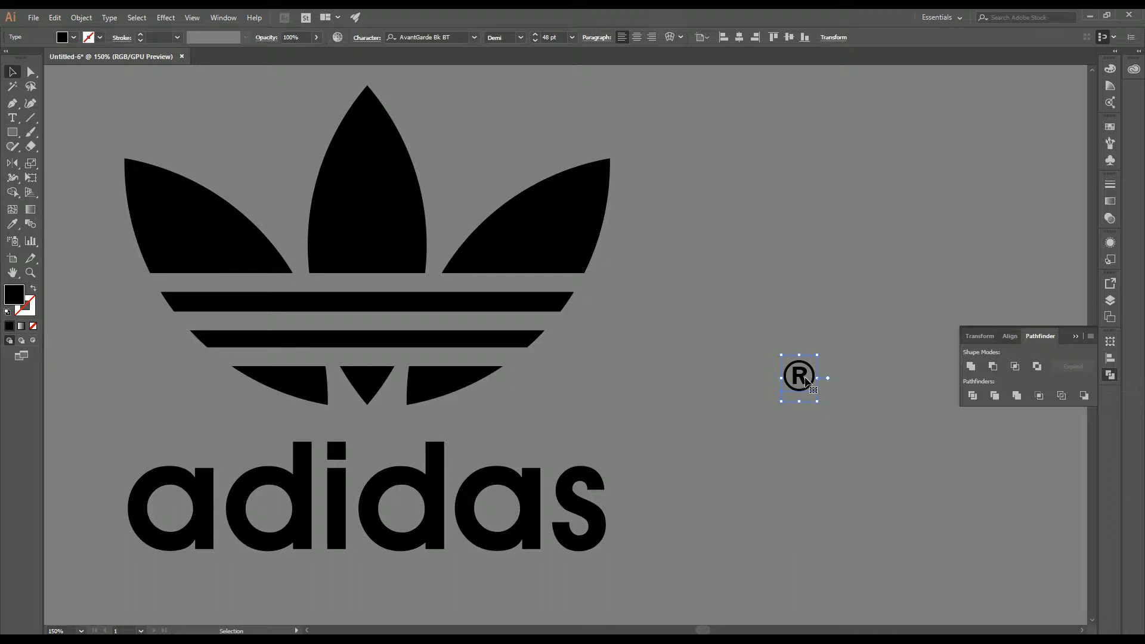
drag(806, 381, 600, 448)
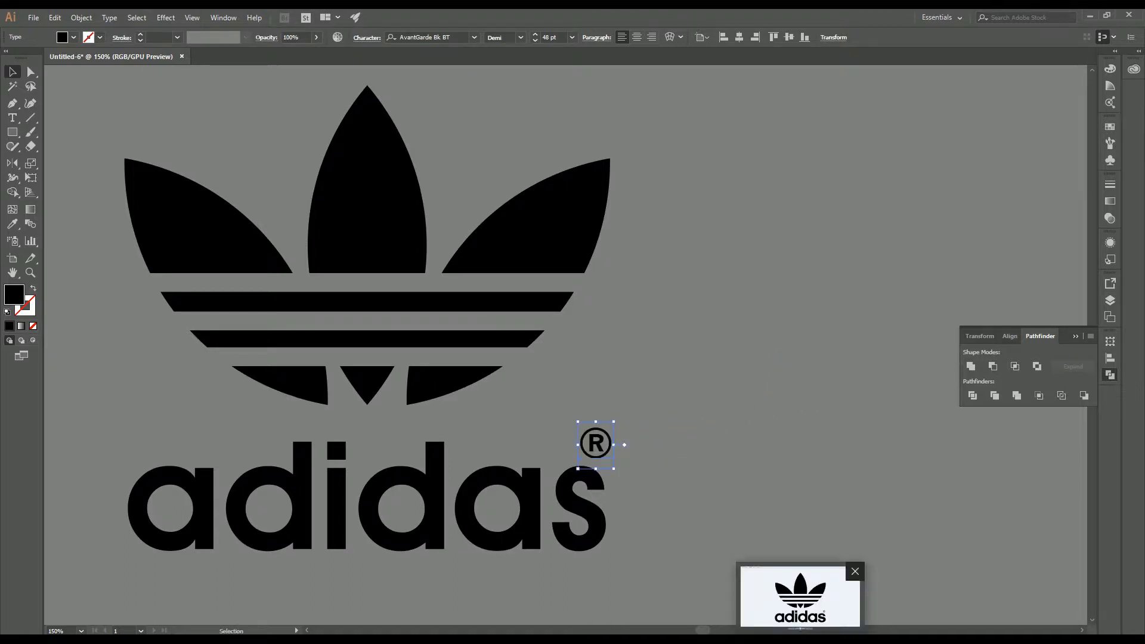
click(800, 595)
click(334, 639)
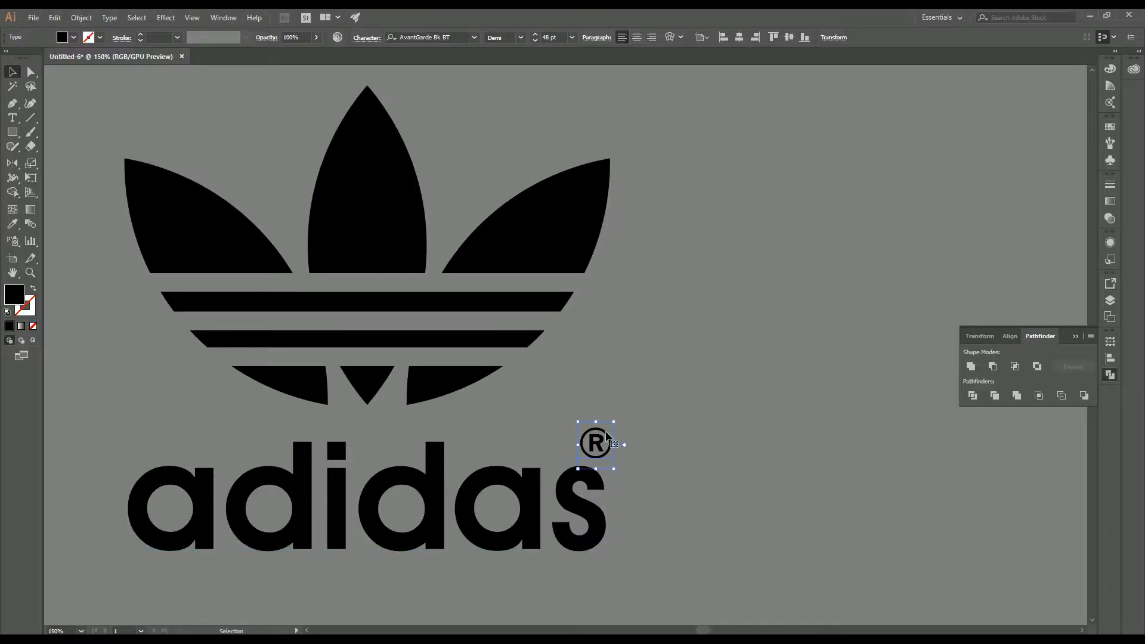
drag(579, 421, 590, 436)
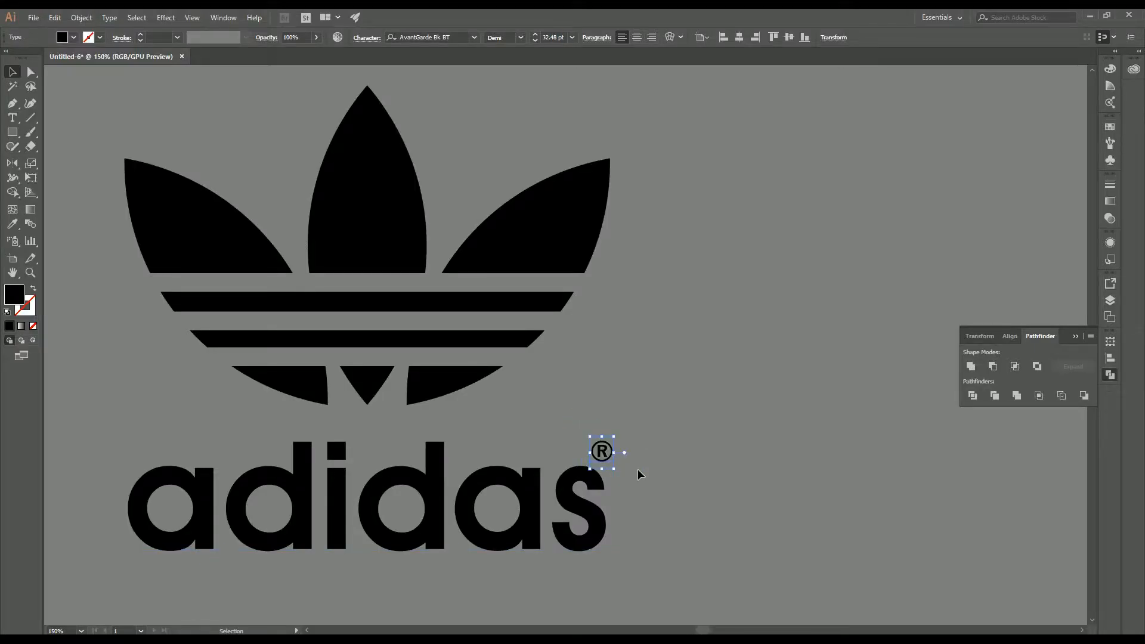
Shift the ® symbol left to align with the outer edge of the s, then compare the whole logo with the reference.
key(Left)
key(Left)
scroll(630, 472, up, 2)
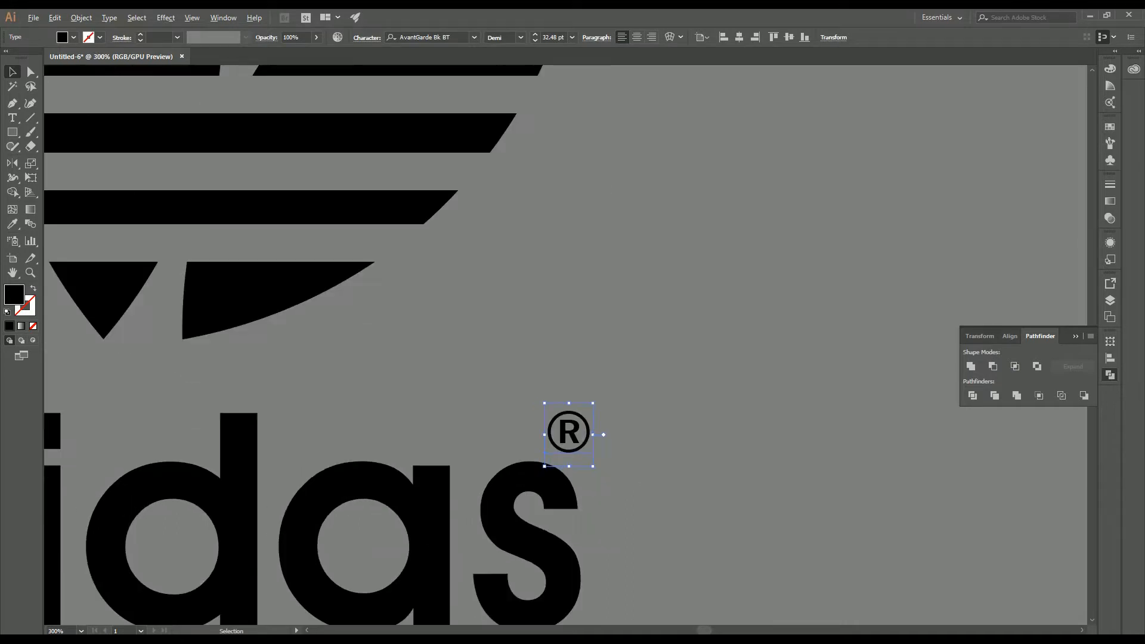
drag(584, 440, 575, 440)
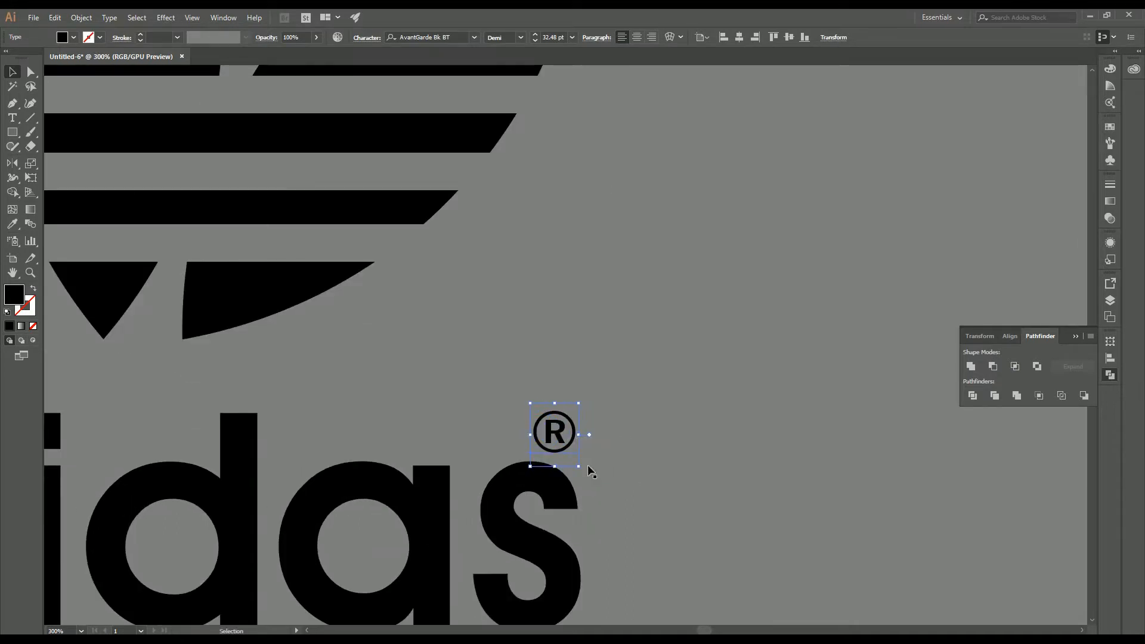
click(689, 426)
scroll(690, 426, down, 2)
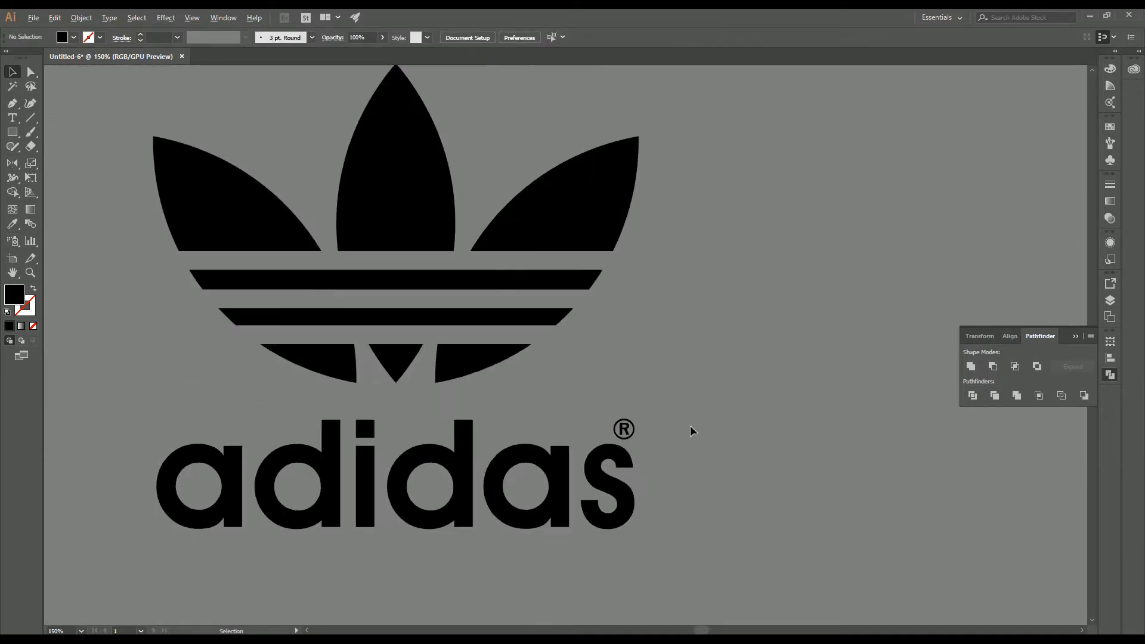
key(alt+Tab)
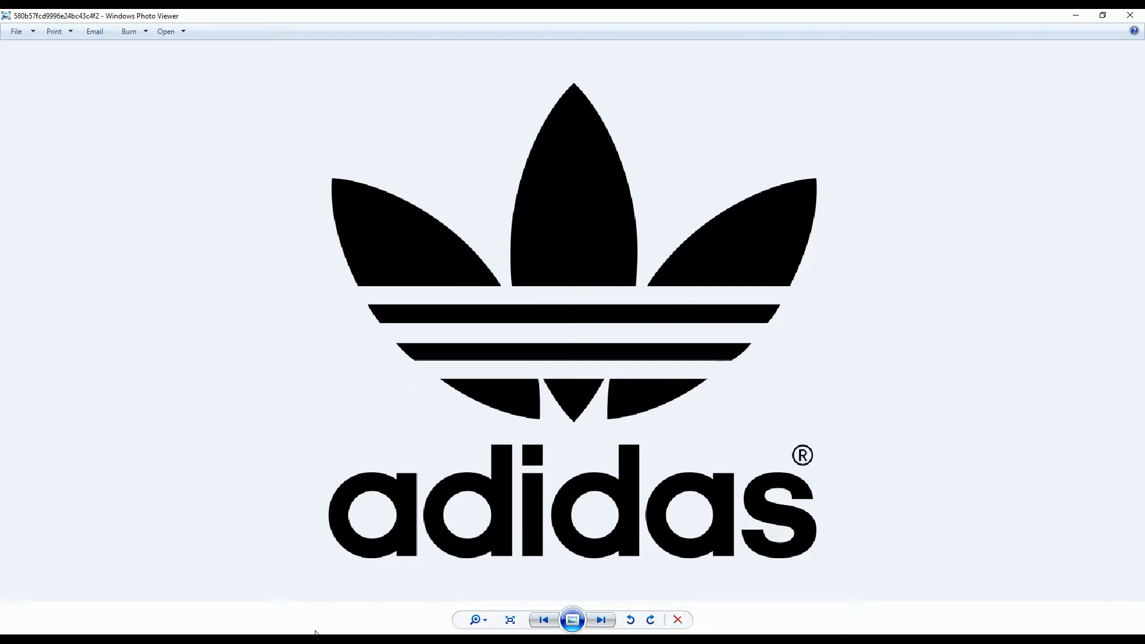
key(alt+Tab)
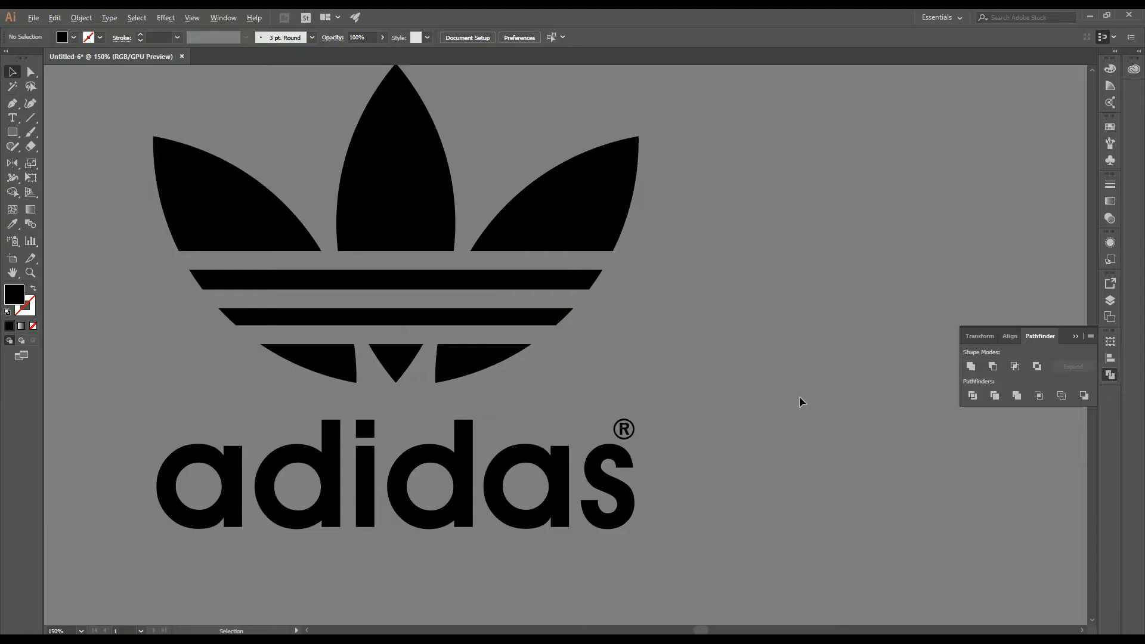
scroll(799, 400, down, 2)
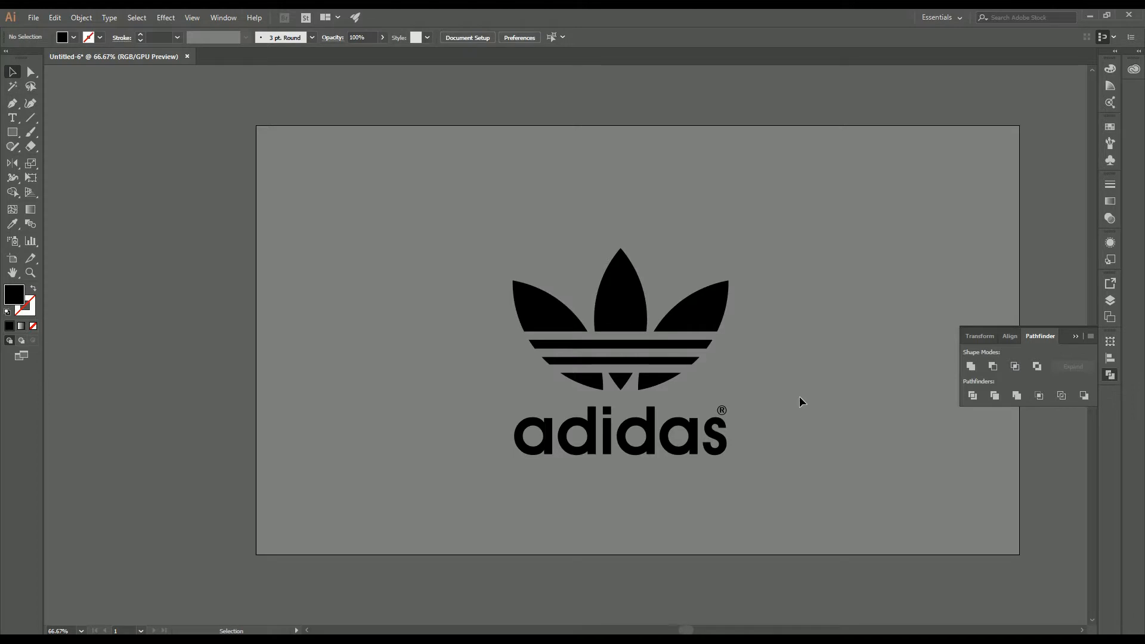